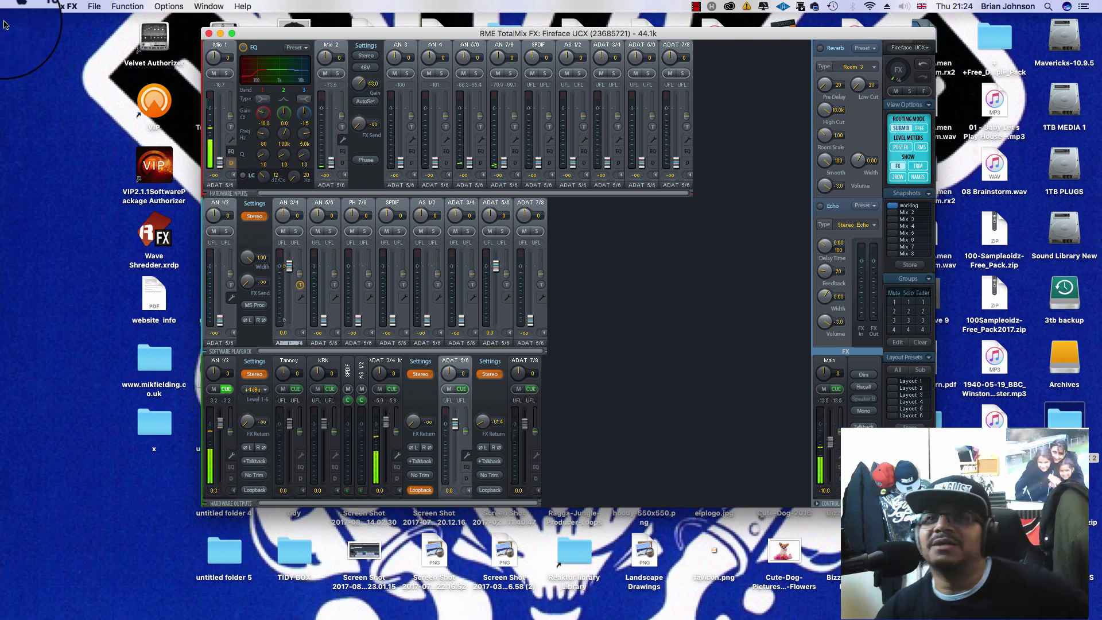
left_click(15, 6)
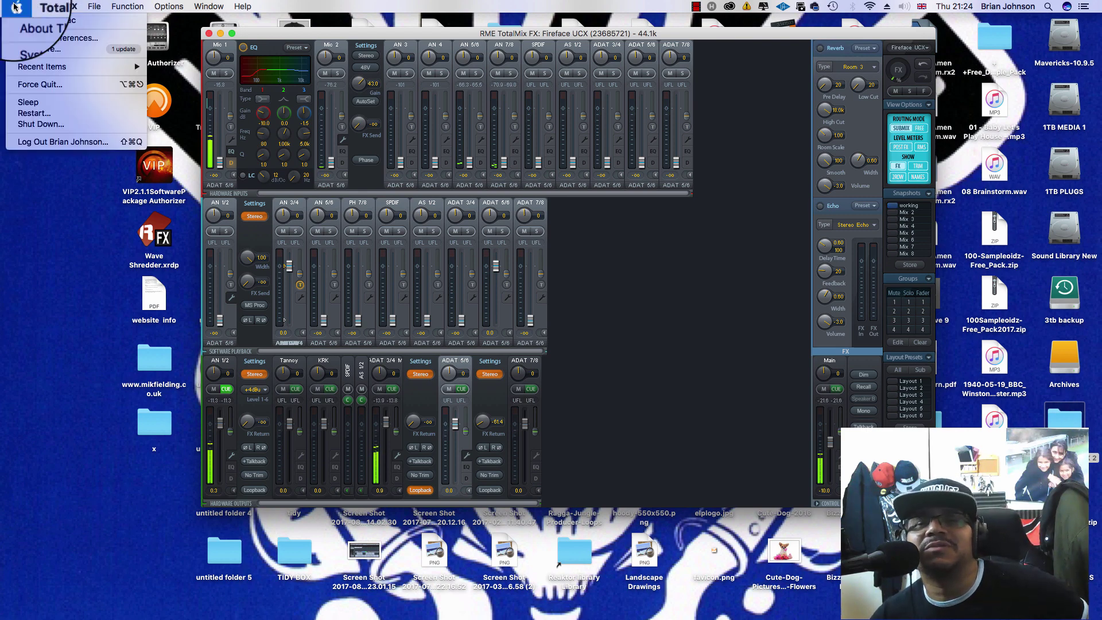
left_click(15, 7)
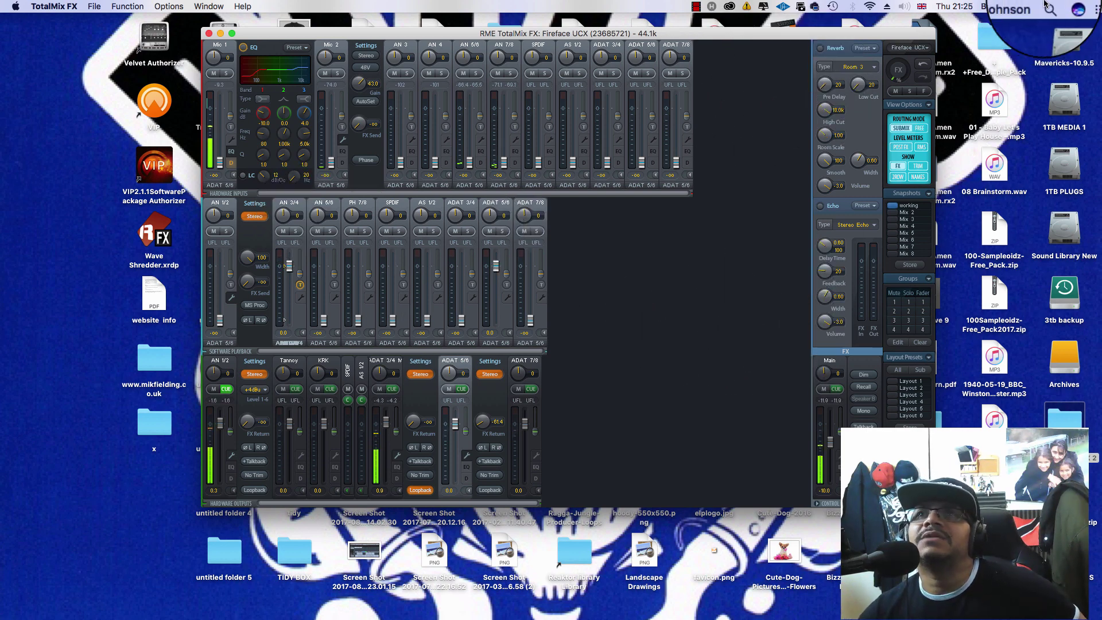
- Switch to Renoise and add a new pattern after the last one in the song's pattern sequence
key("super+space")
type("total")
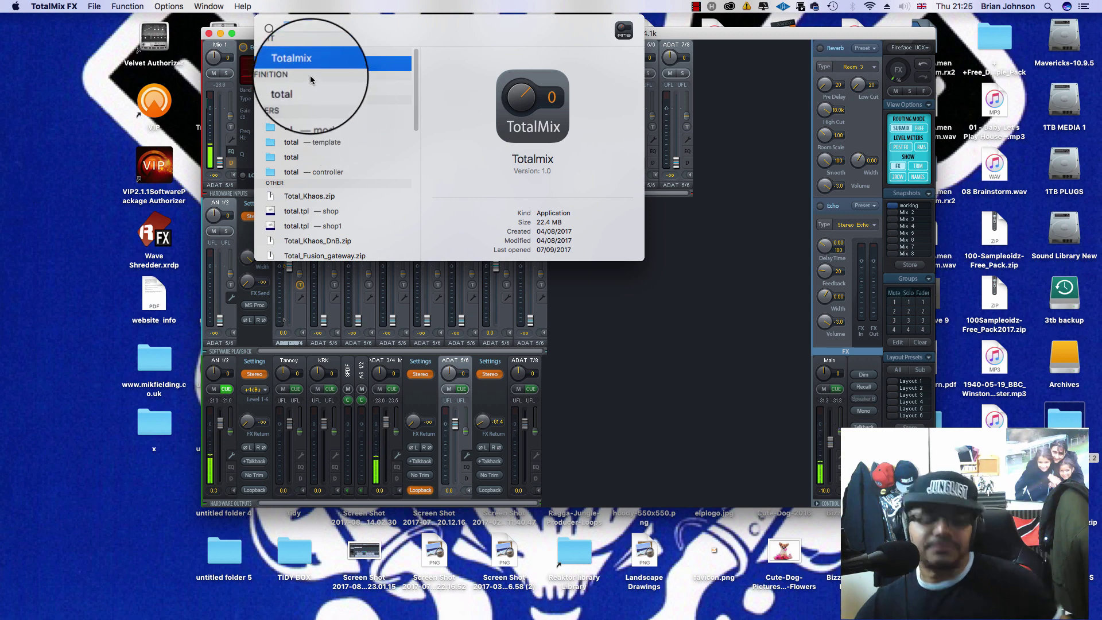
type("RENOISE")
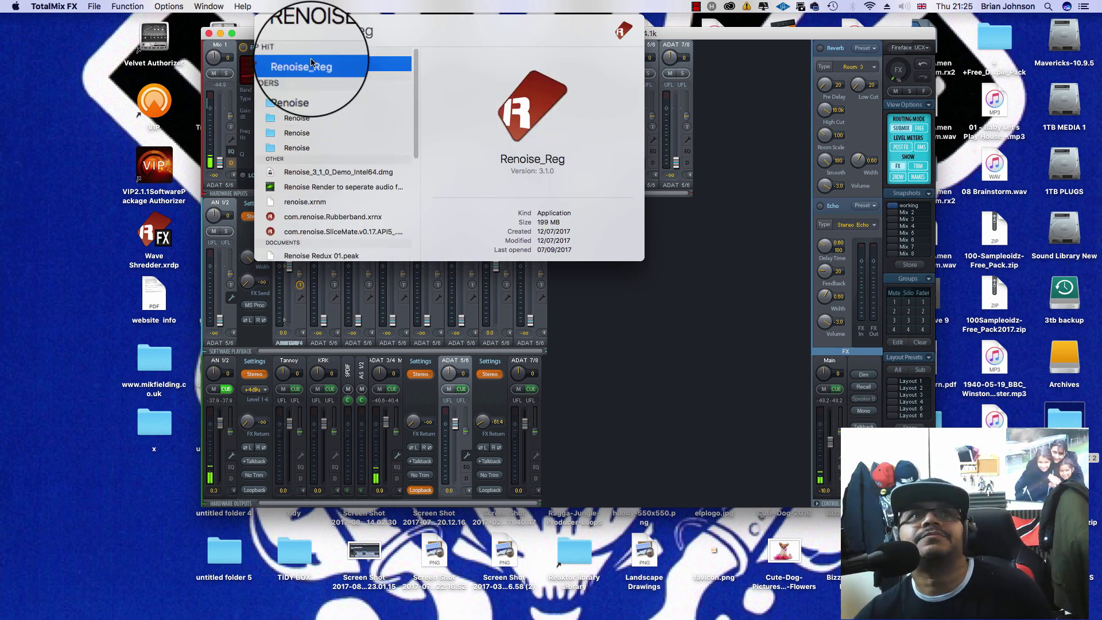
key("Return")
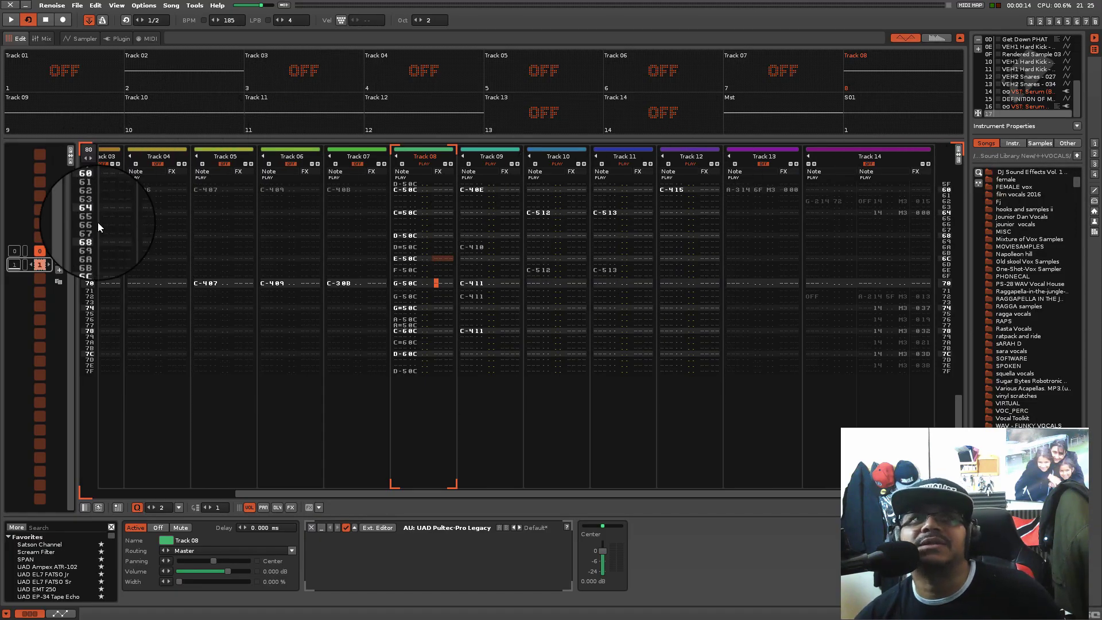
left_click(59, 269)
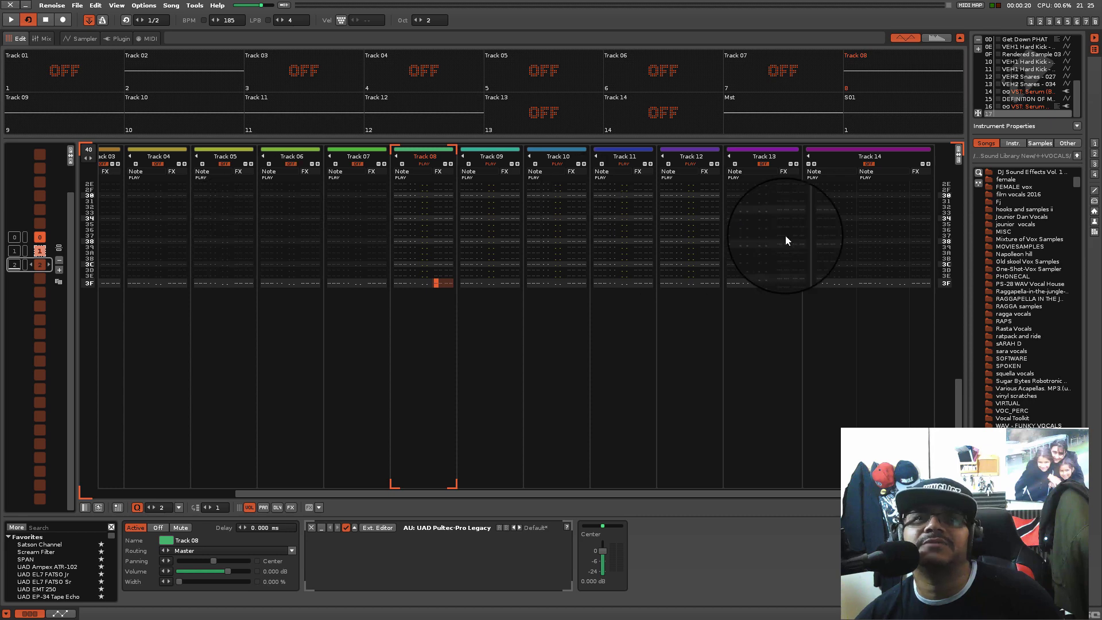
- Go from the vocals folder up to the sound library's main folder in the file browser and open ++BREAKS
scroll(1002, 247, "up", 10)
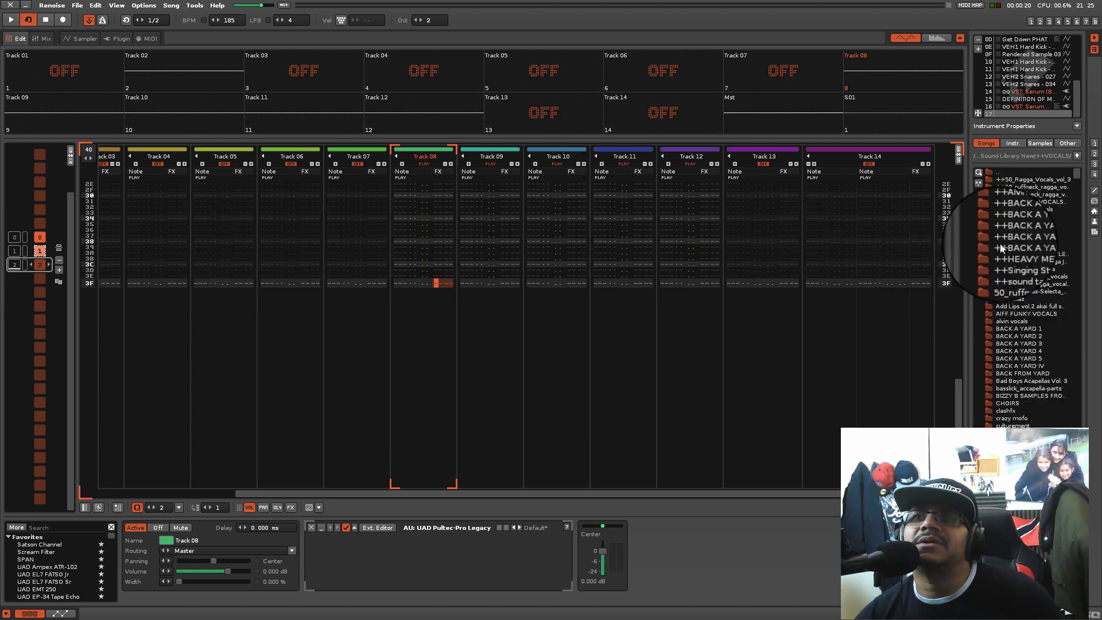
double_click(991, 170)
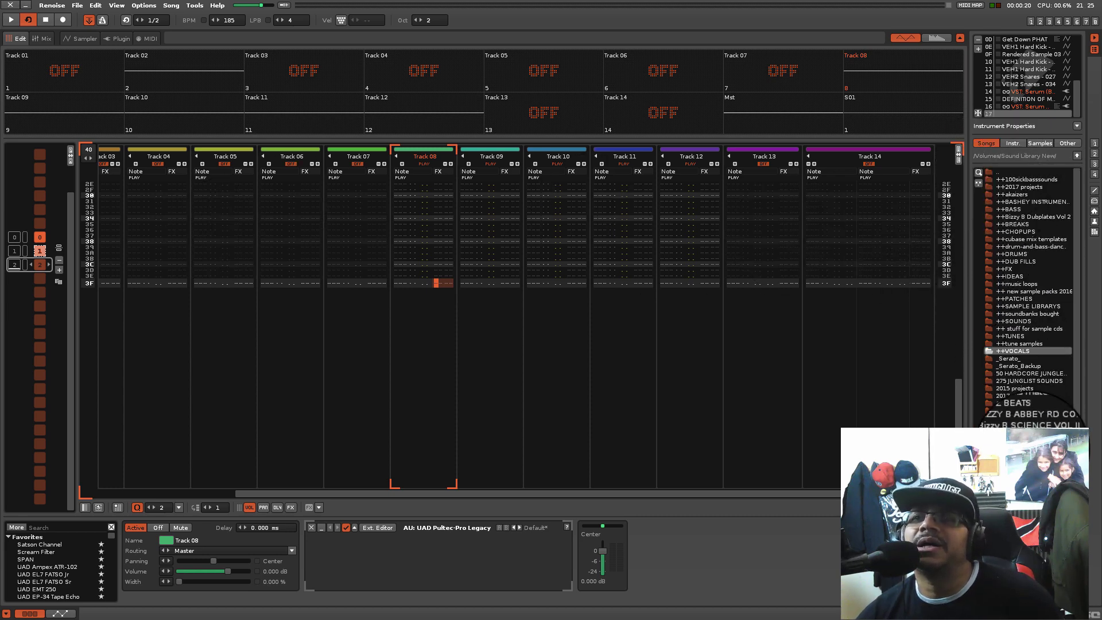
scroll(1020, 285, "down", 5)
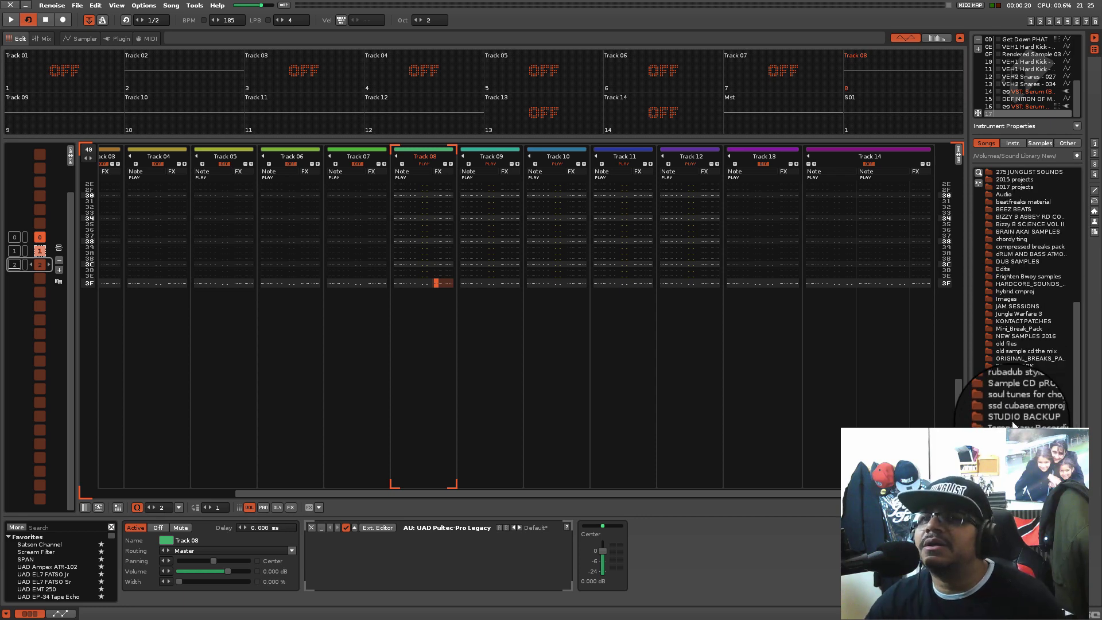
scroll(1033, 330, "up", 3)
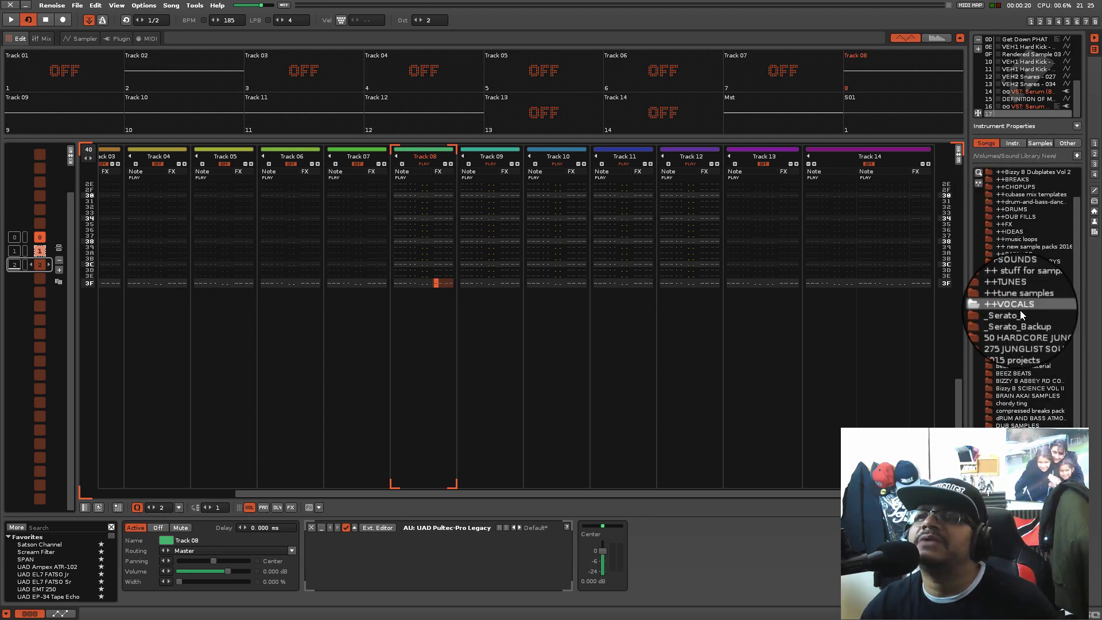
scroll(1035, 333, "up", 2)
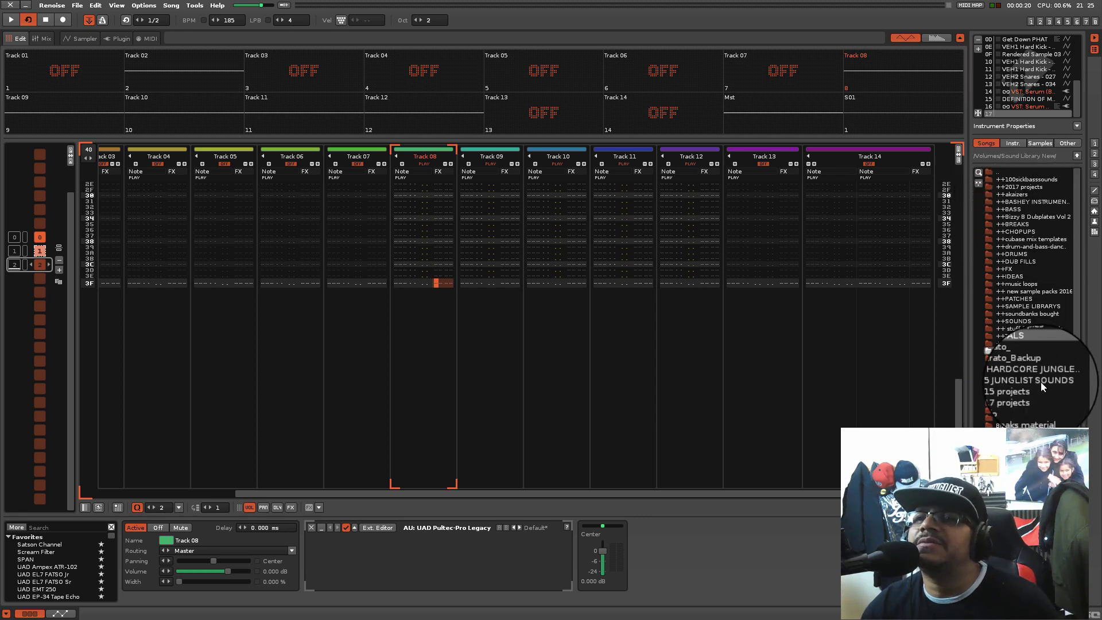
double_click(1014, 225)
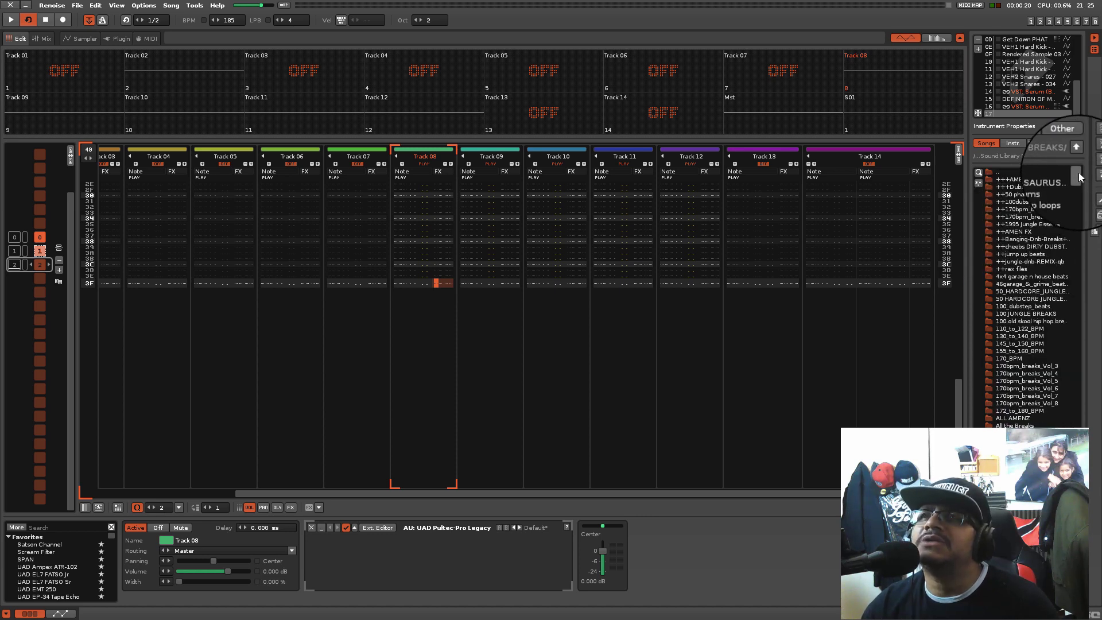
- Look through the break folders inside ++BREAKS and open ALL AMENZ
left_click_drag(1077, 174, 1077, 190)
scroll(1061, 195, "down", 6)
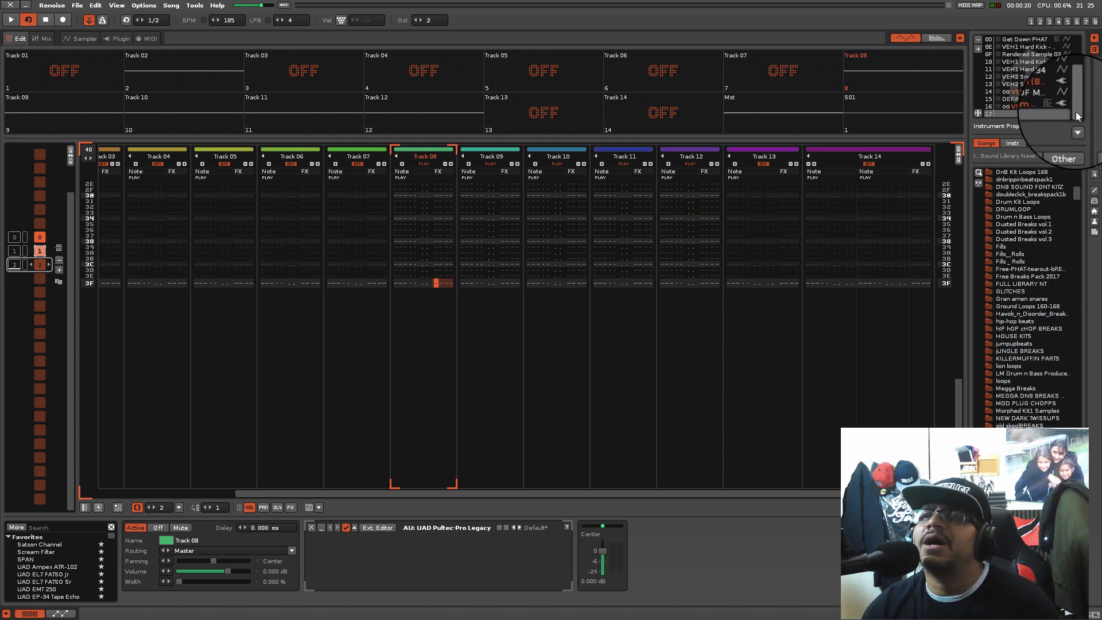
scroll(1020, 404, "down", 1)
scroll(1019, 398, "up", 8)
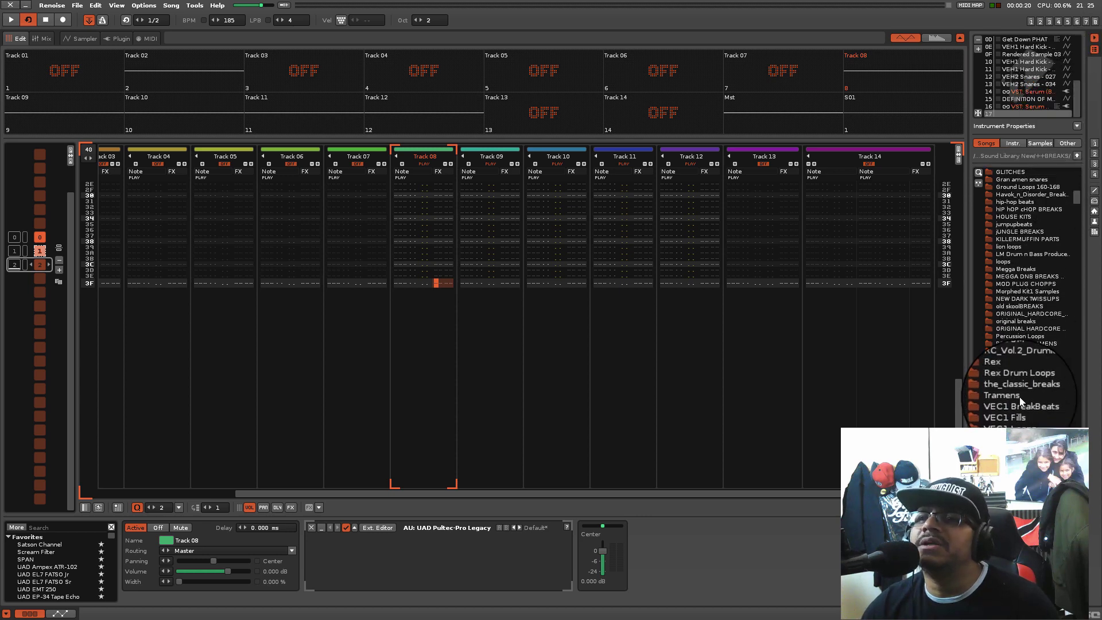
scroll(1011, 274, "up", 10)
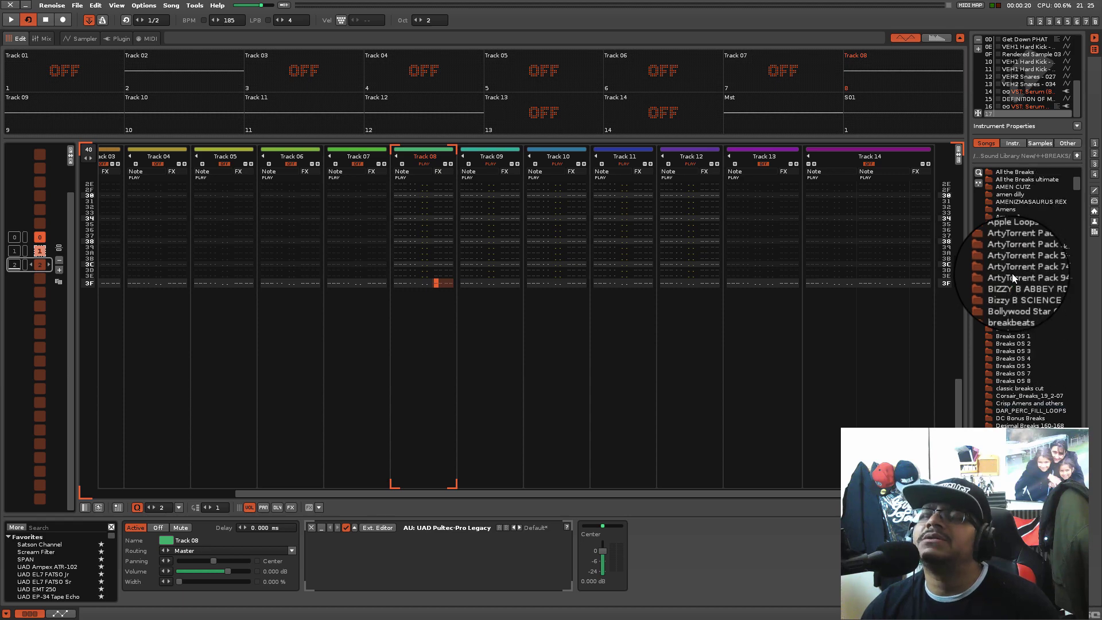
scroll(1021, 307, "up", 4)
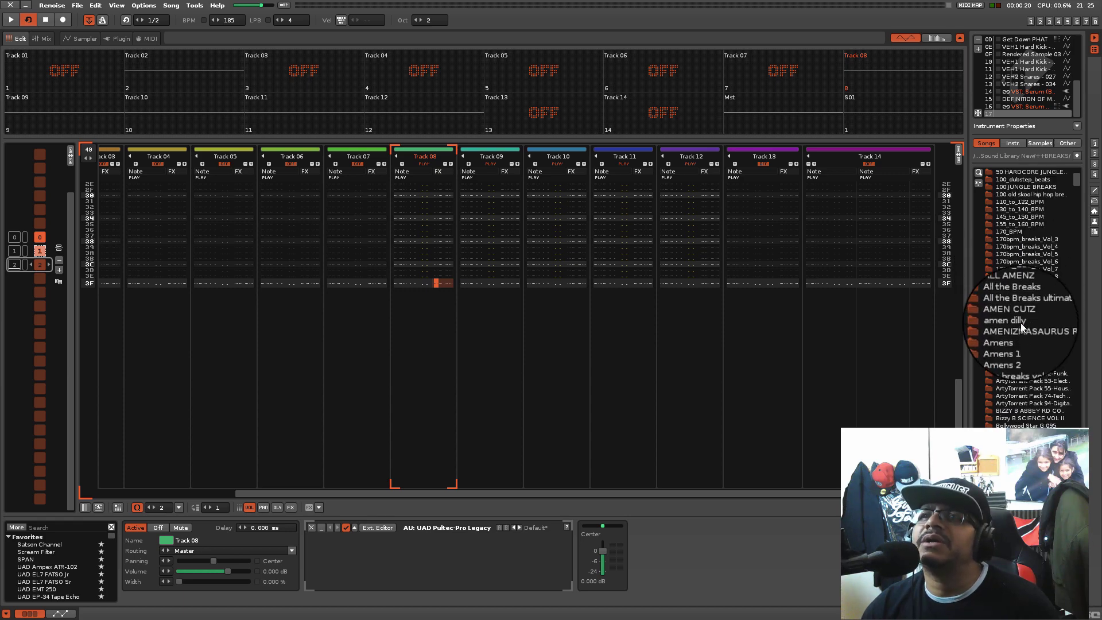
double_click(1014, 288)
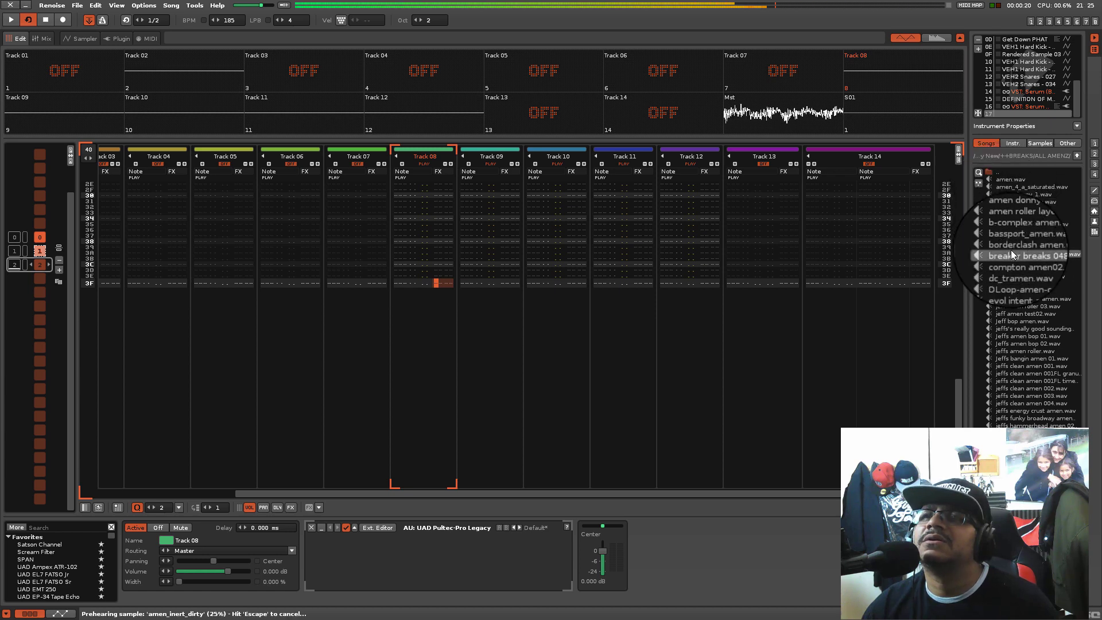
- Preview several amen breaks in the ALL AMENZ folder, including breaker breaks 048 amen.wav and amen.wav
left_click(1011, 253)
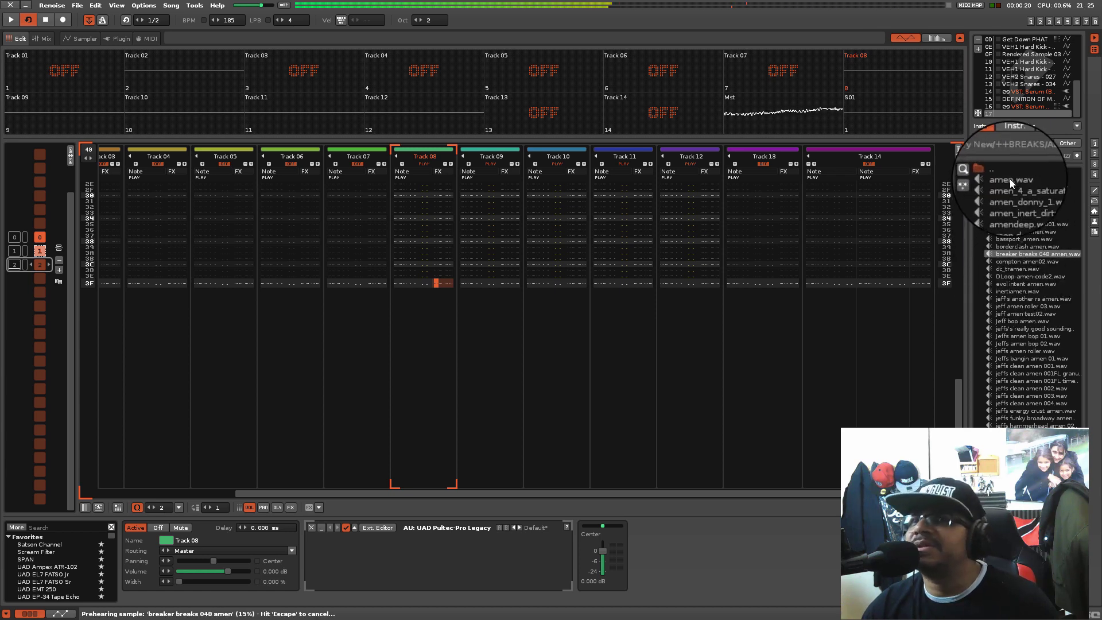
left_click(1011, 179)
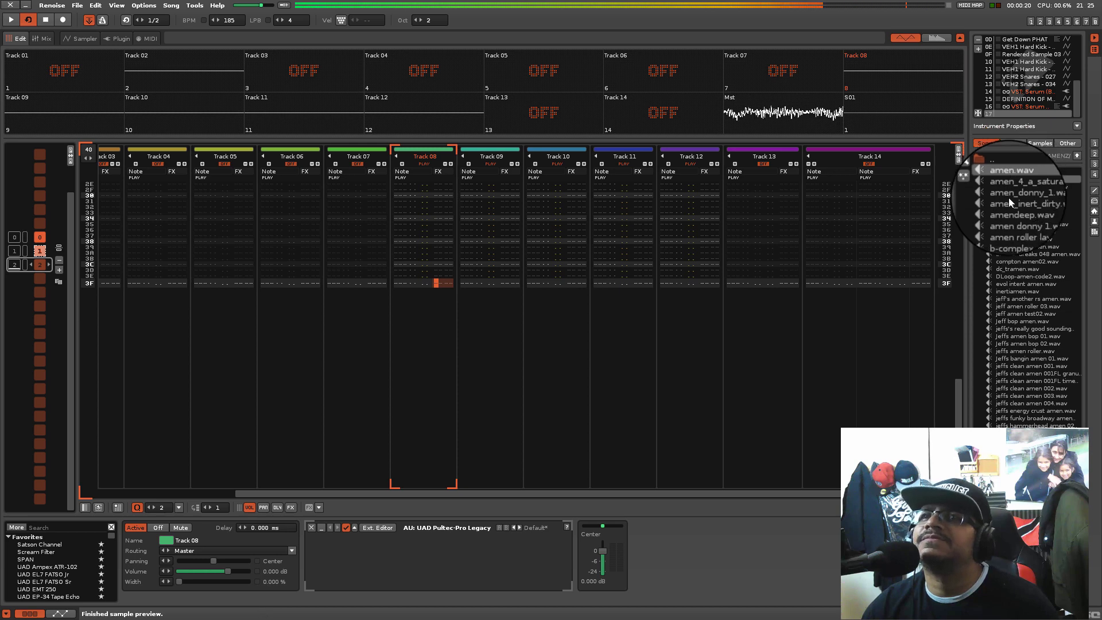
left_click(1010, 298)
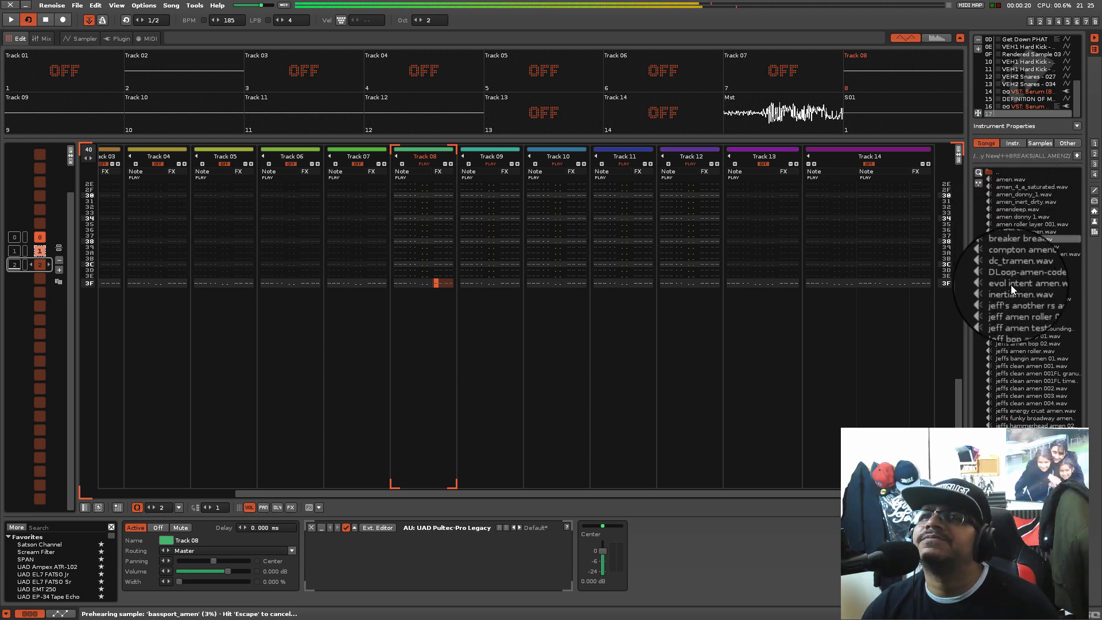
left_click(1013, 296)
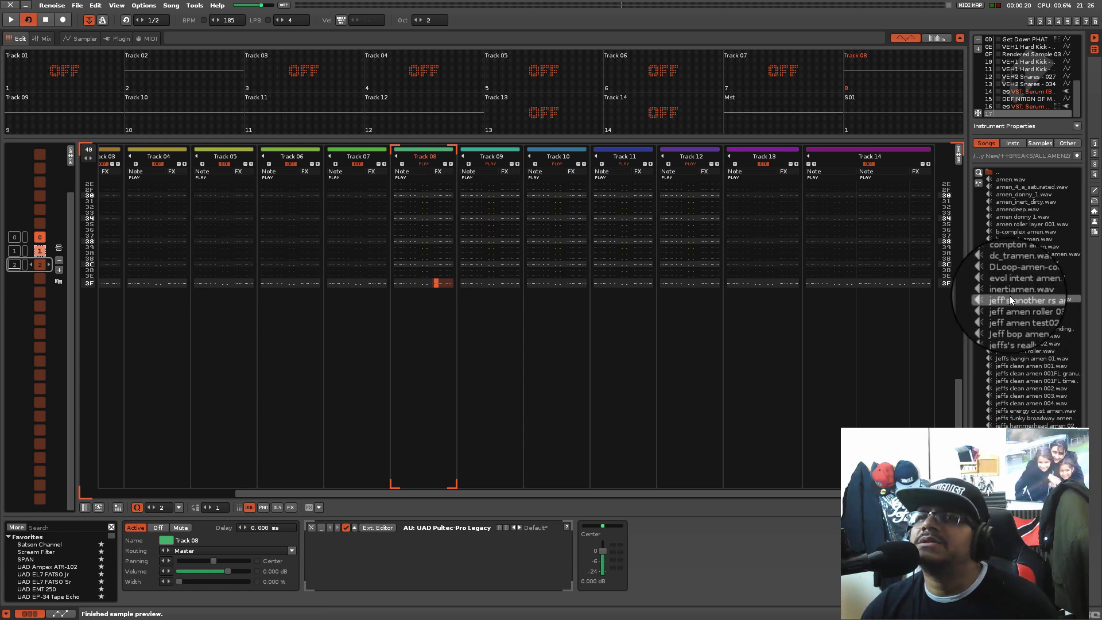
- Return to the ++BREAKS folder and load Amen Brother pHAT.aif into the empty instrument slot 17
left_click(990, 170)
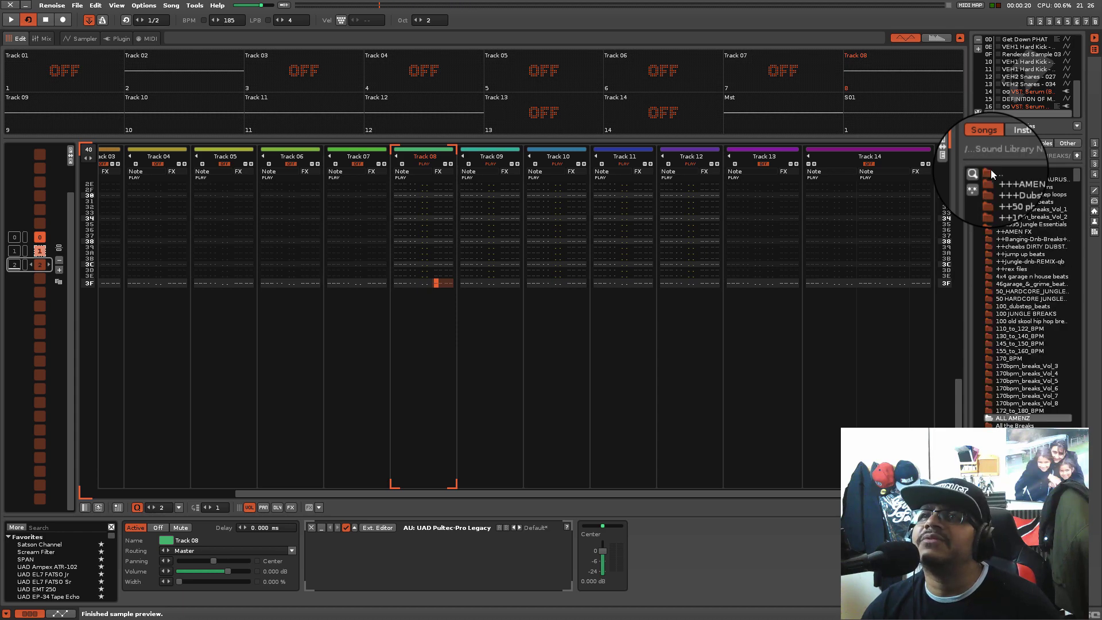
scroll(1027, 421, "down", 15)
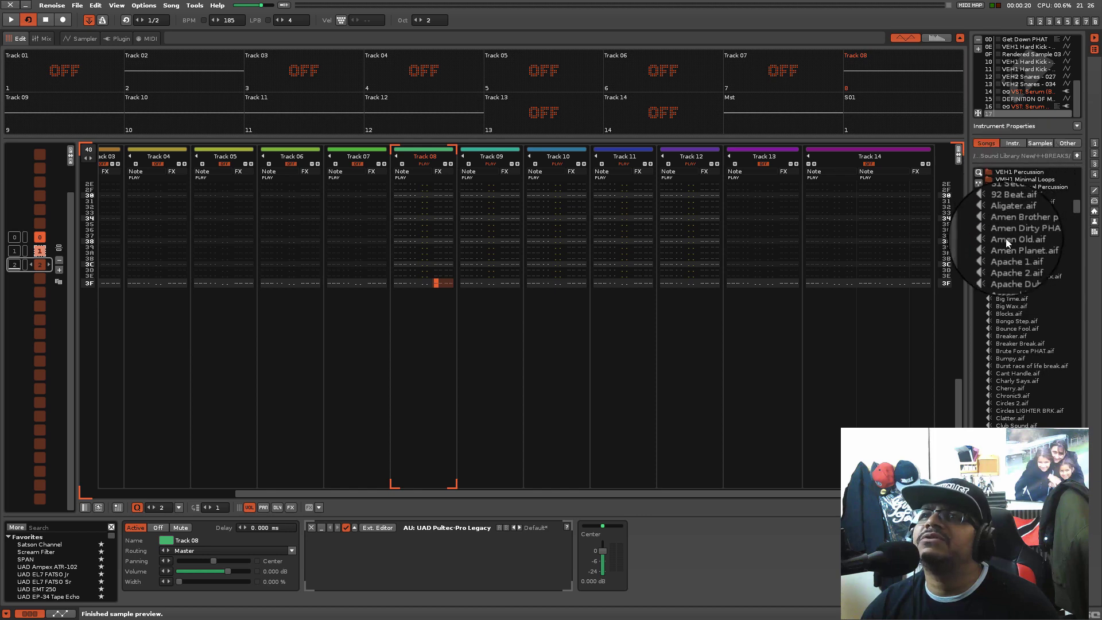
left_click(1011, 228)
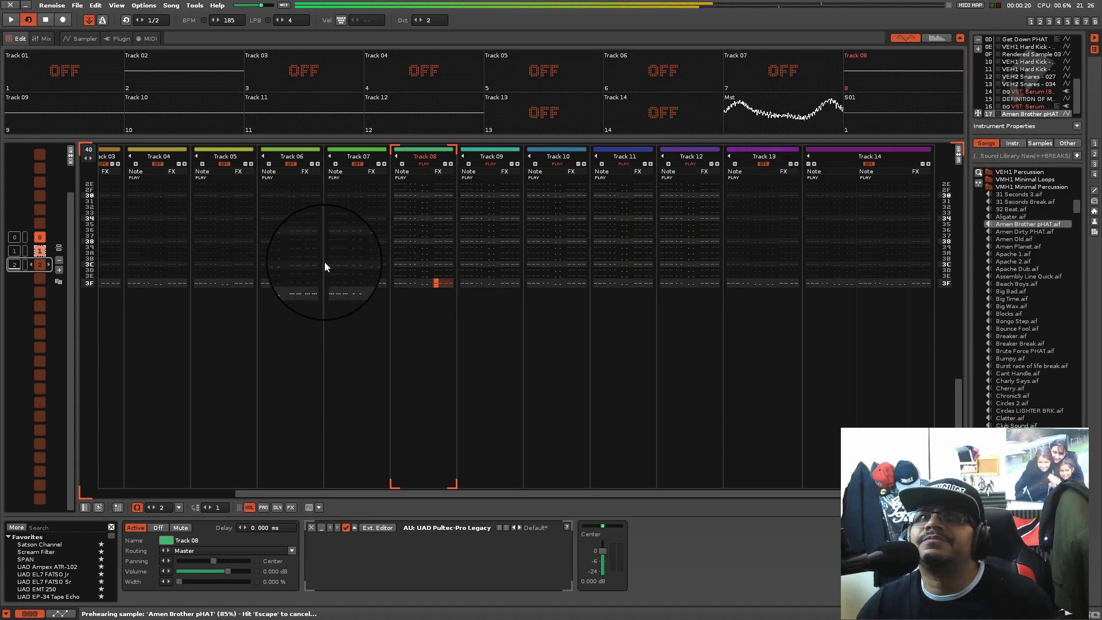
- Show the Amen Brother pHAT waveform in the Sampler and auto-slice it at its transients with 50% sensitivity
left_click(412, 283)
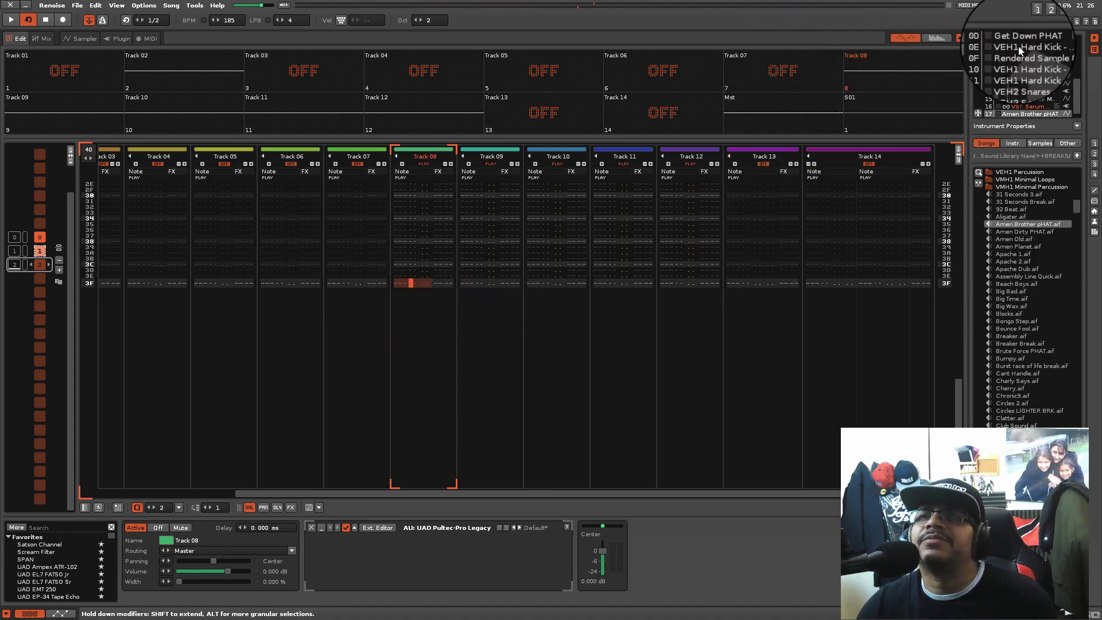
left_click(1045, 20)
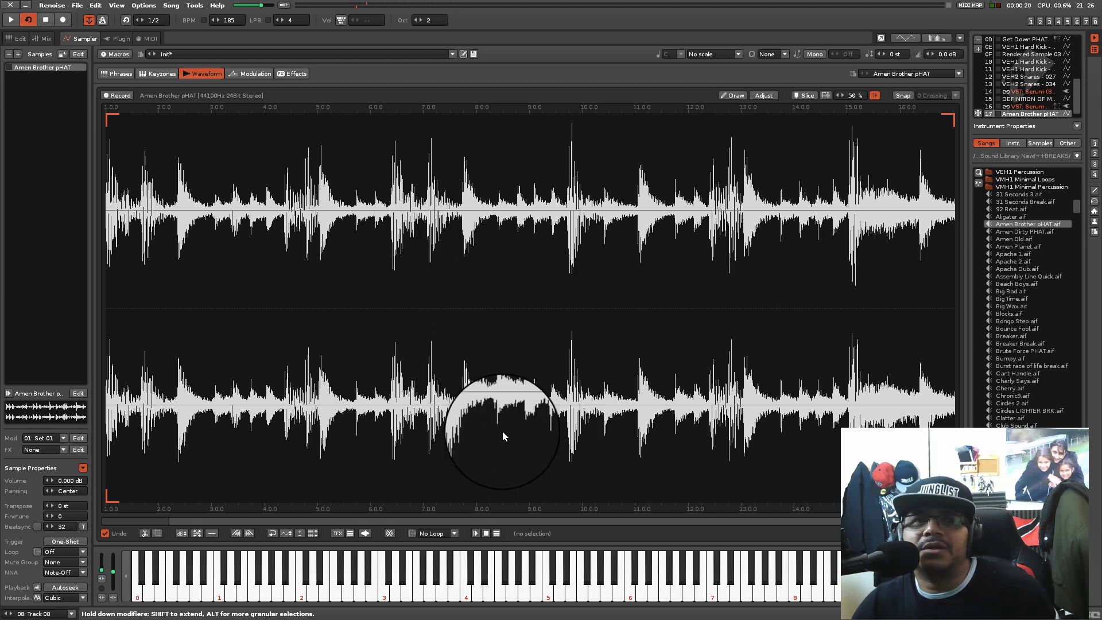
right_click(500, 384)
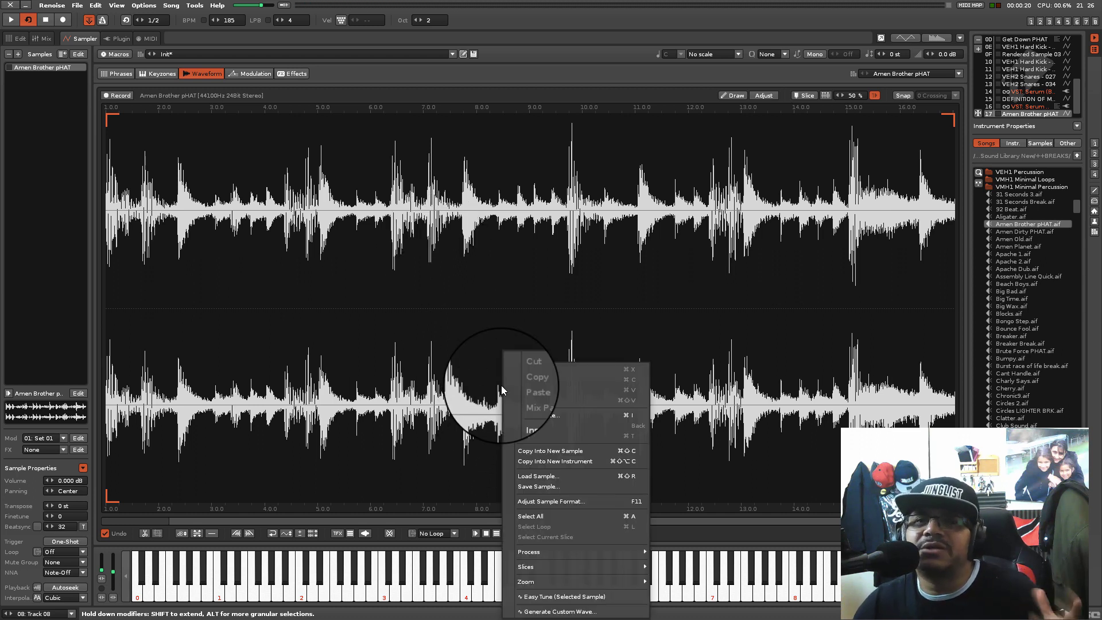
left_click(484, 356)
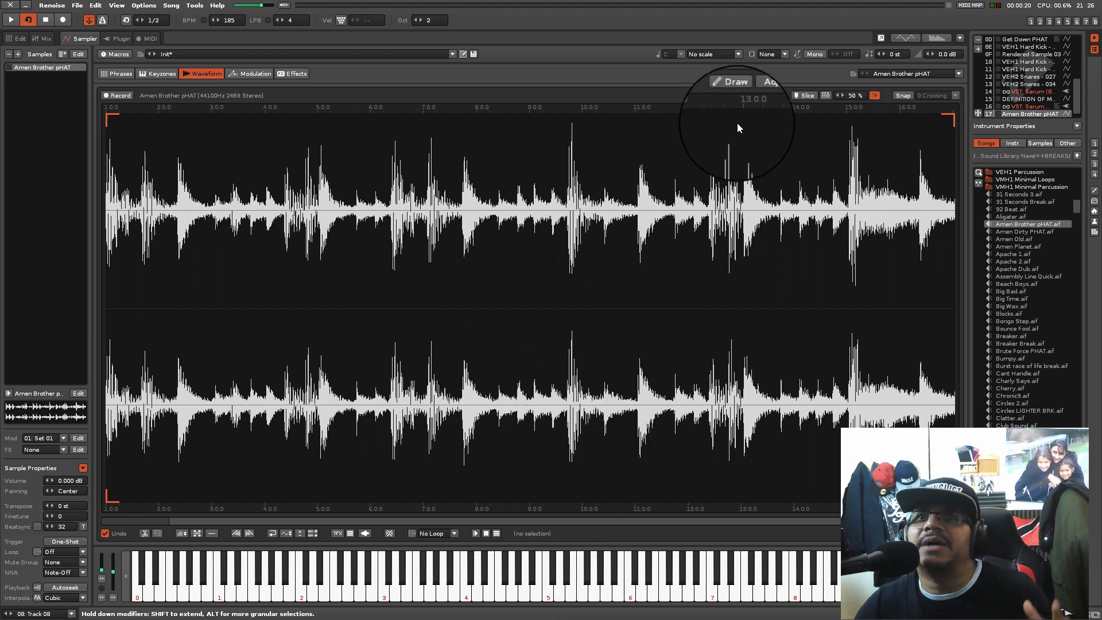
left_click(824, 94)
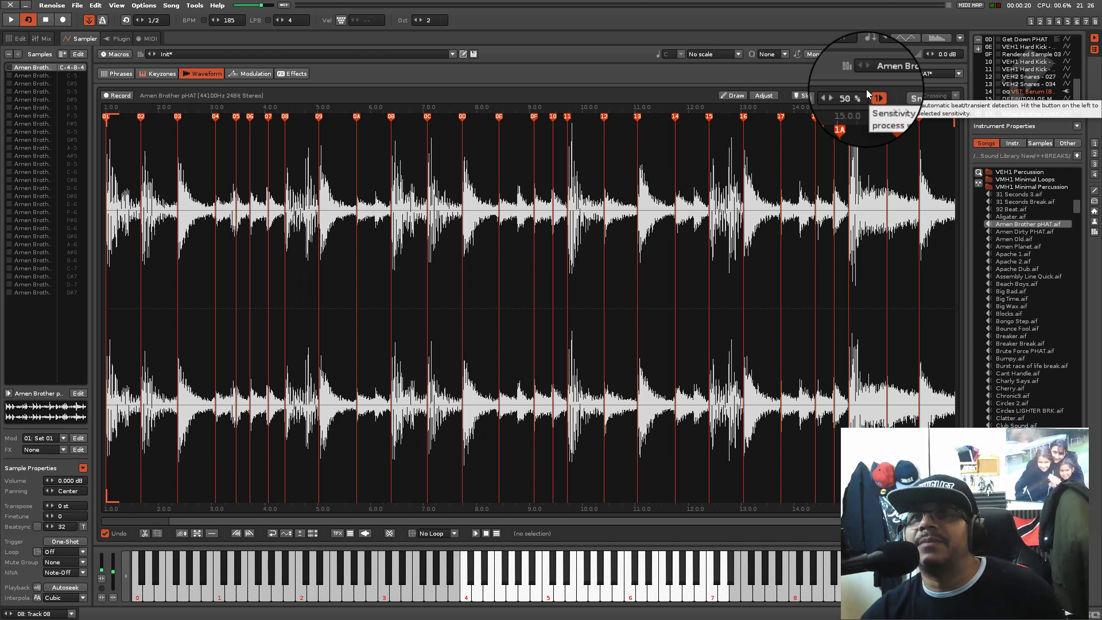
- Raise the keyboard octave to 4 and play the first slices of the break to audition them
key("KP_Multiply")
key("w")
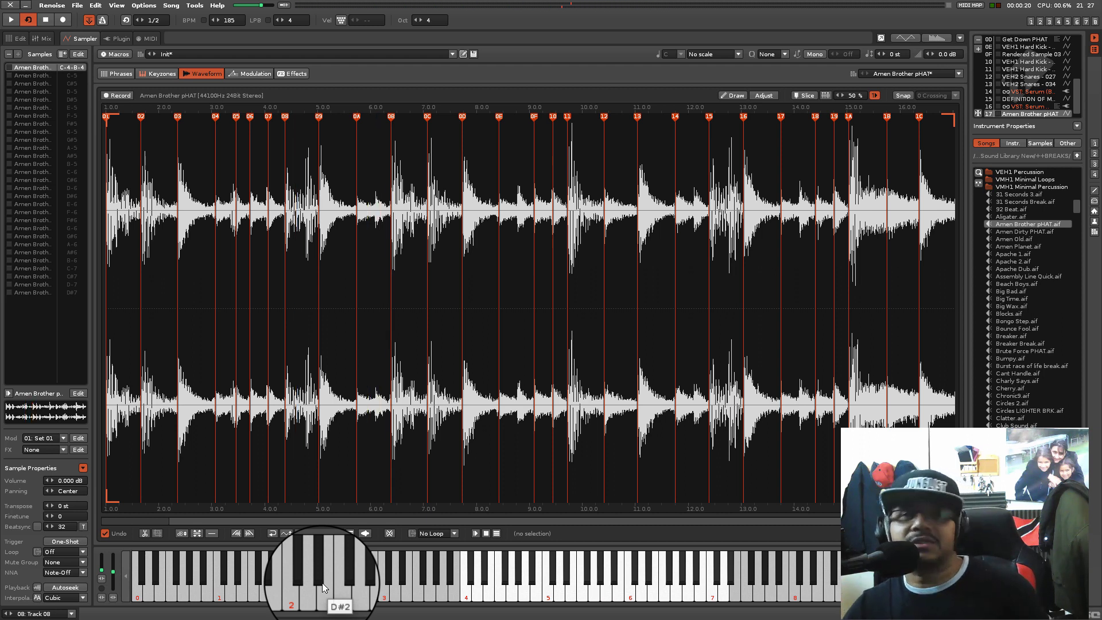
key("2")
key("q")
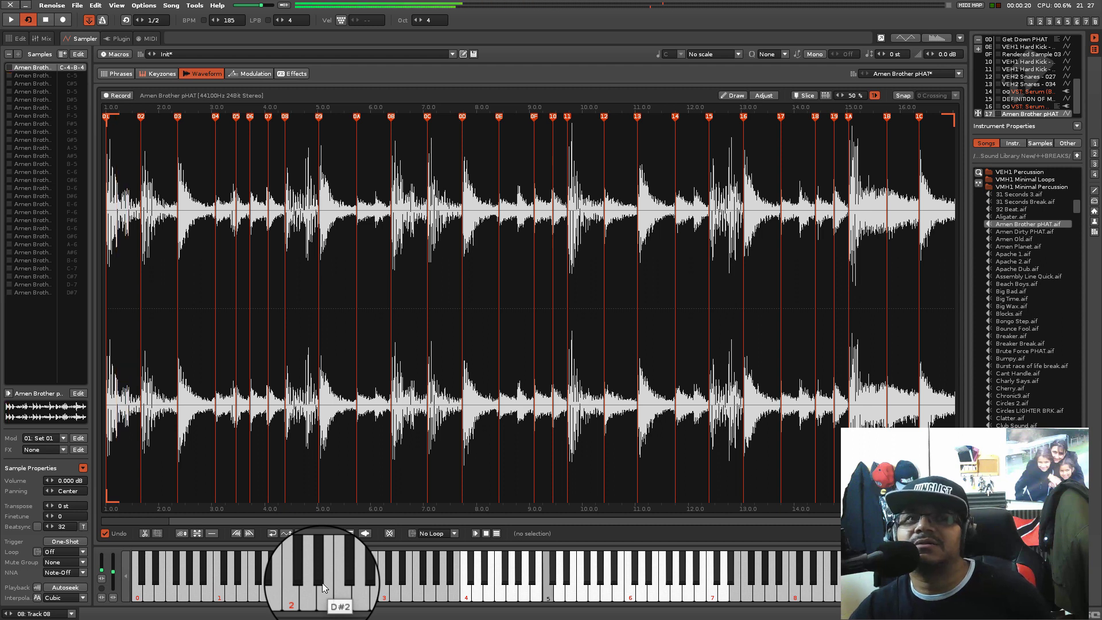
key("2")
key("w")
key("3")
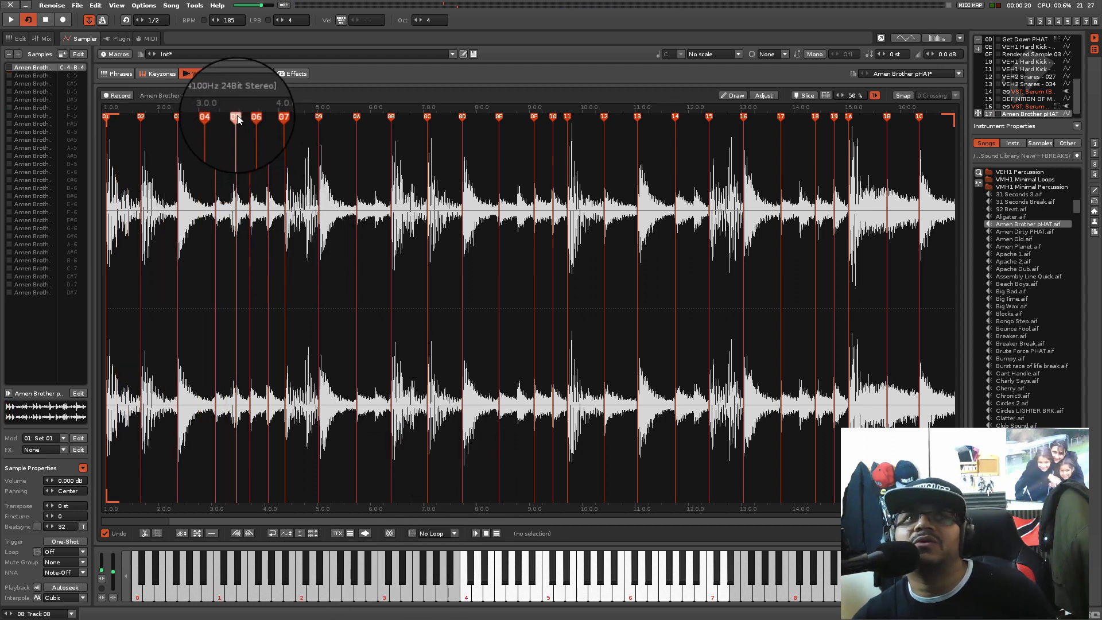
- Move slice marker 05 slightly earlier in the waveform and play the neighbouring slices to check the timing
left_click_drag(238, 119, 233, 120)
key("q")
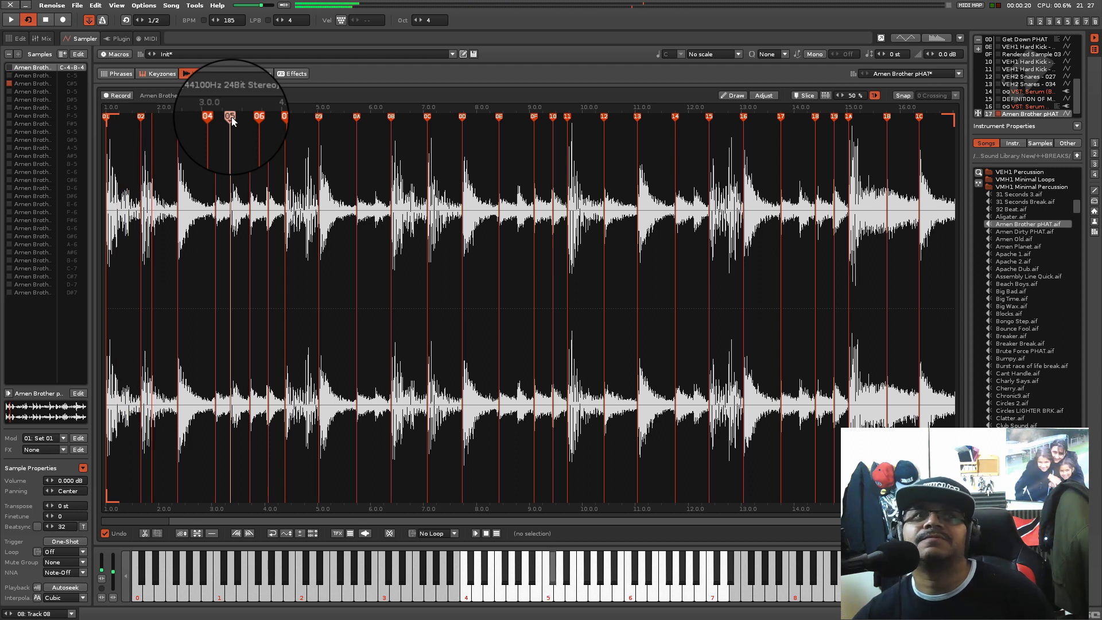
key("2")
key("w")
key("3")
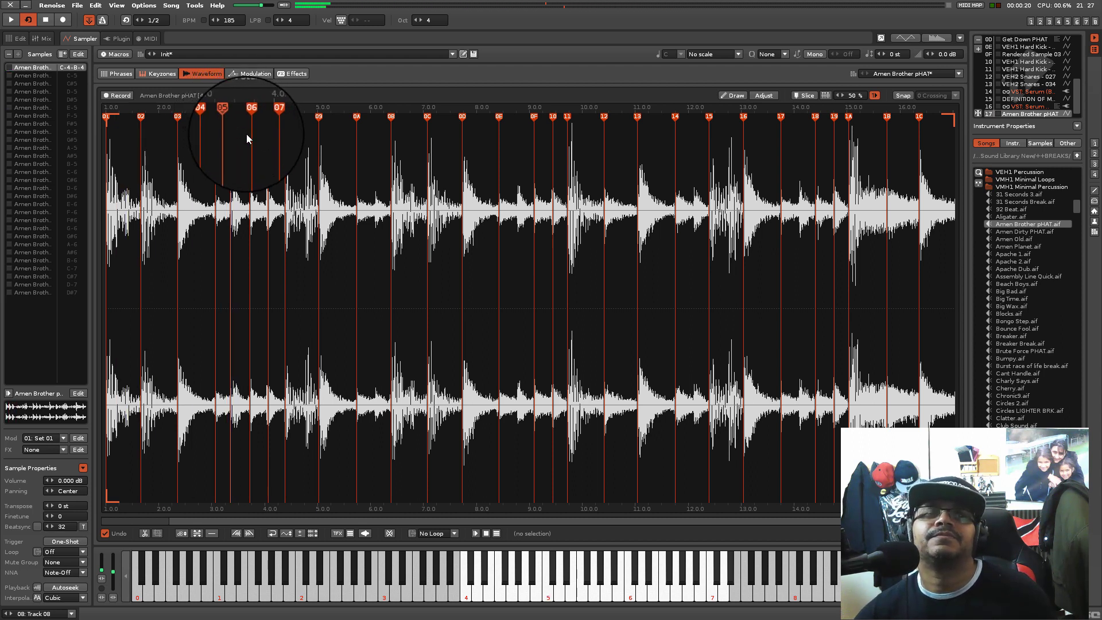
key("e")
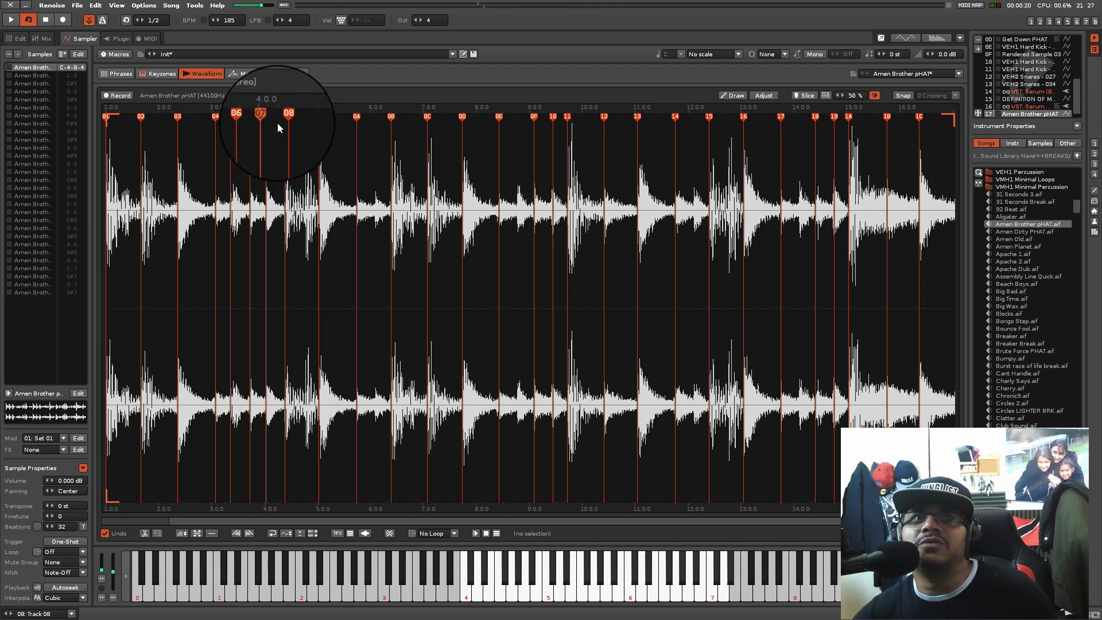
right_click(431, 291)
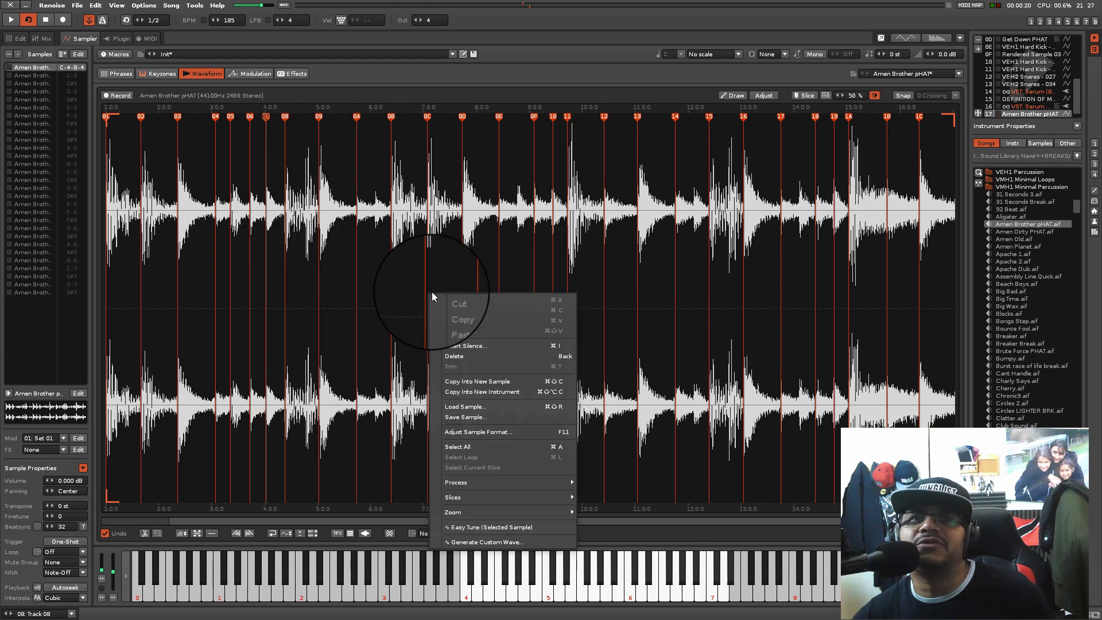
mouse_move(482, 482)
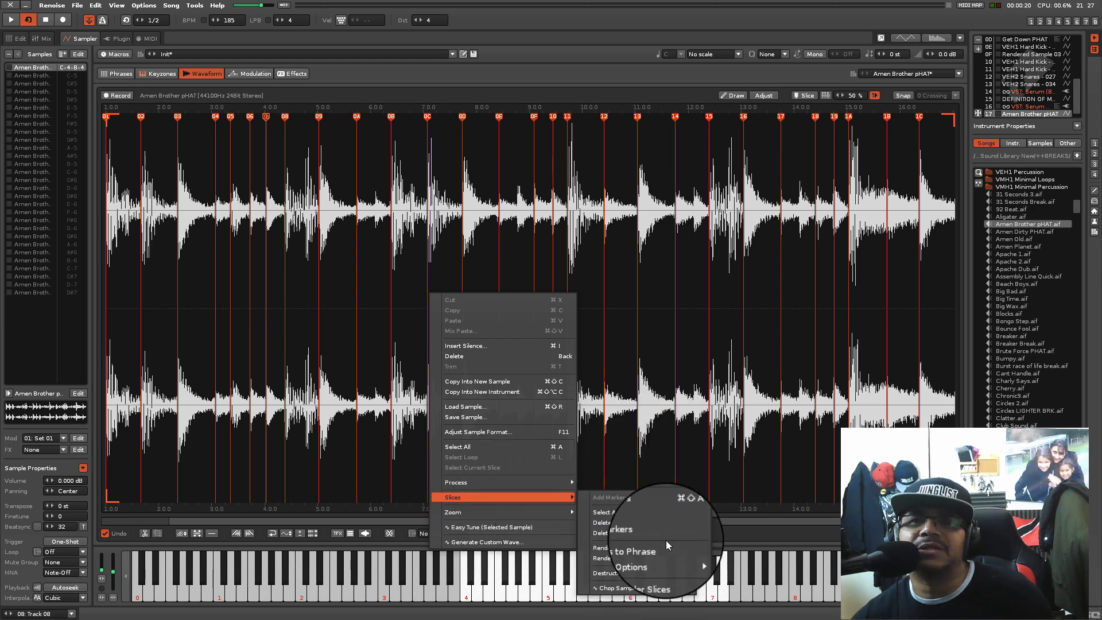
left_click(505, 221)
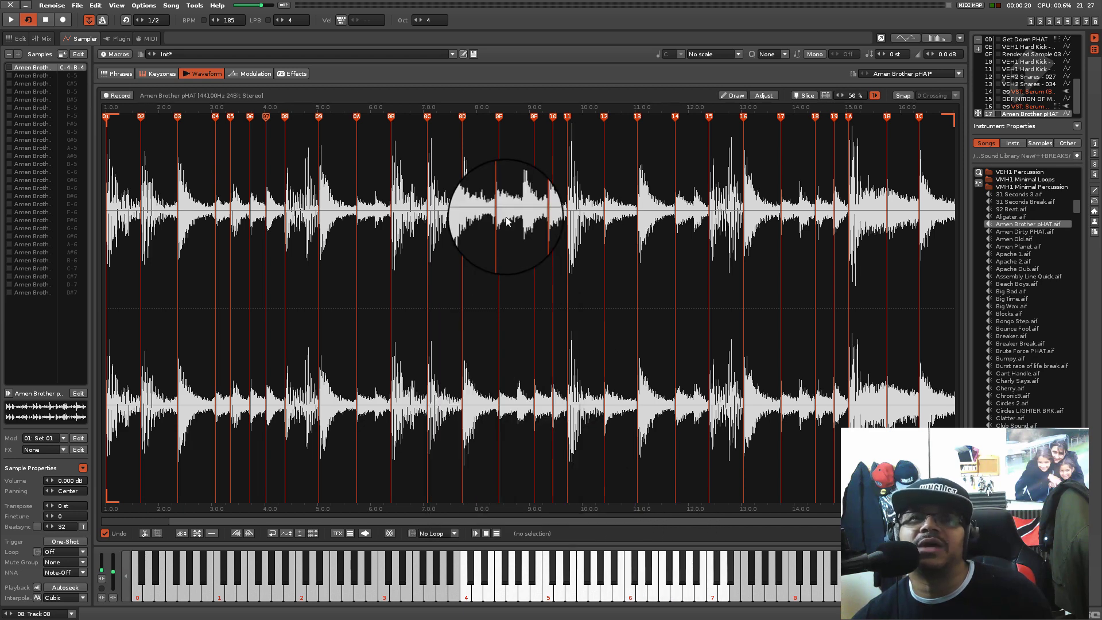
- Add a slice marker on the unmarked hit just before 5.0 and nudge marker 06
scroll(302, 239, "up", 2)
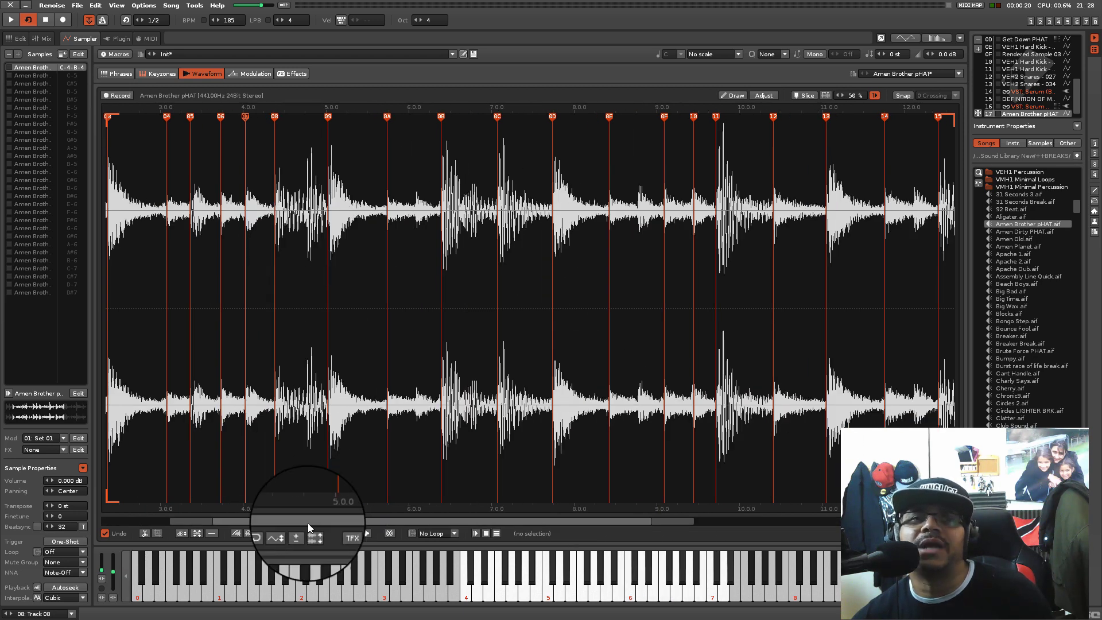
scroll(263, 521, "up", 3)
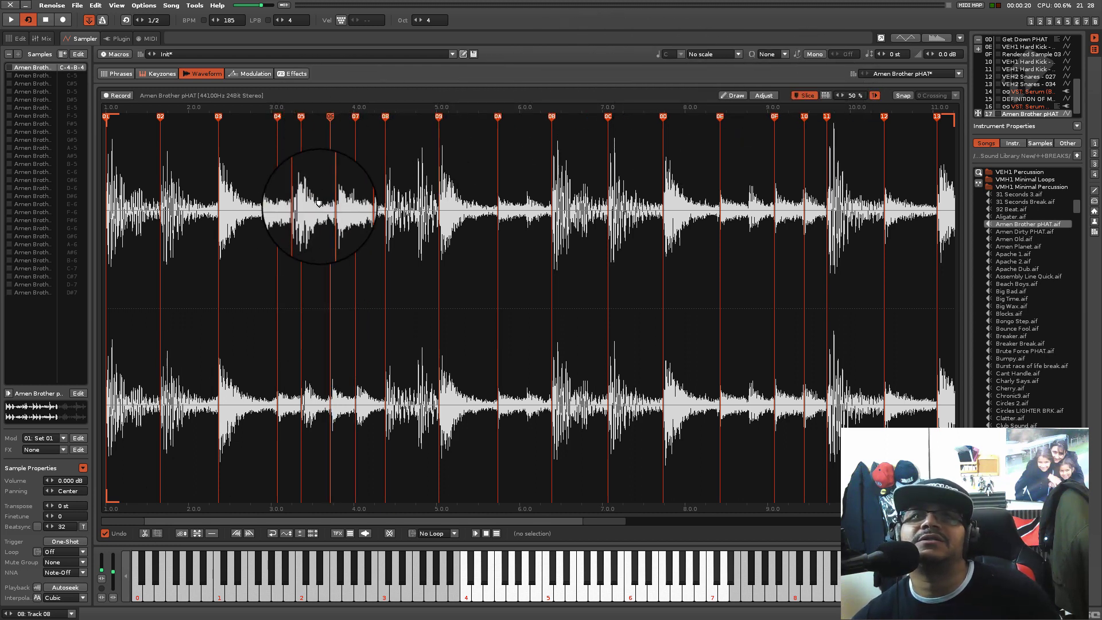
double_click(408, 184)
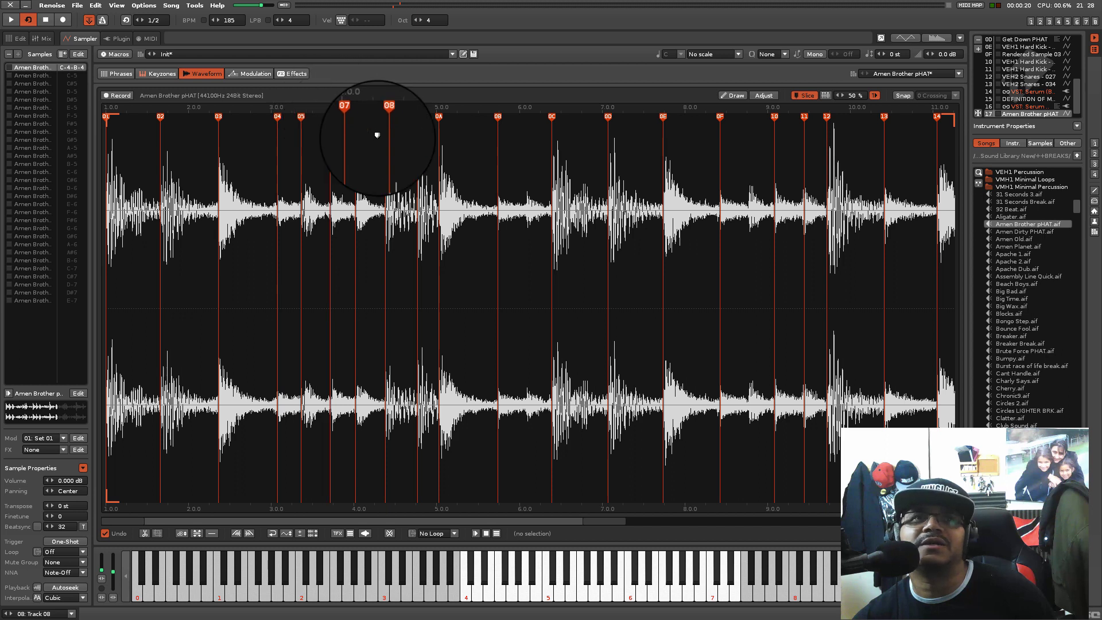
left_click_drag(330, 119, 330, 123)
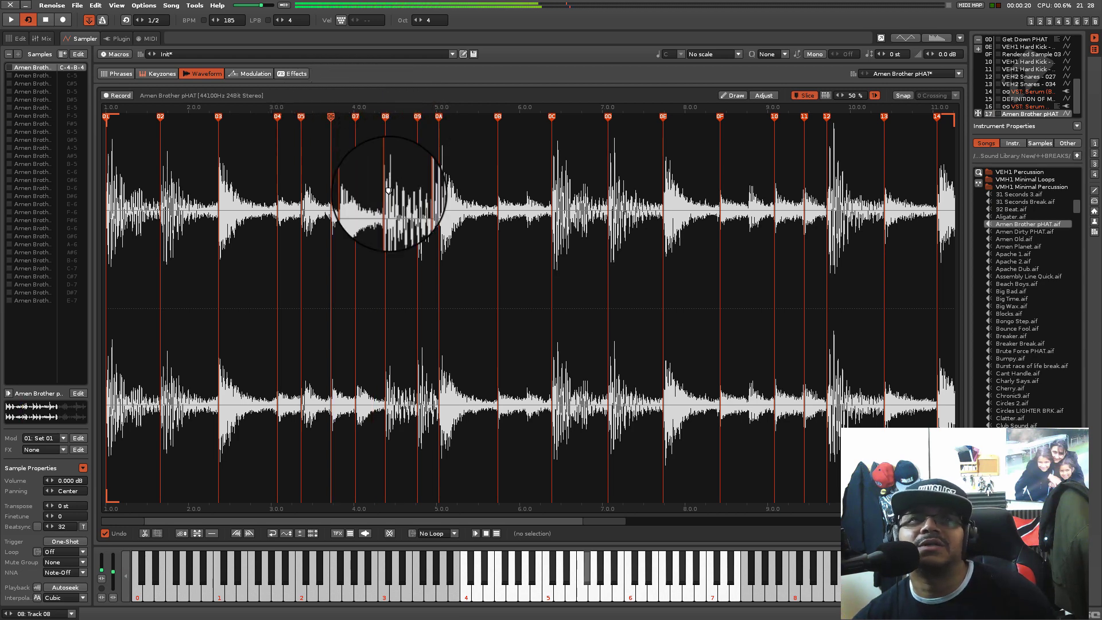
- Move slice marker 08 to line up with the start of its hit
scroll(381, 144, "up", 5)
left_click(383, 132)
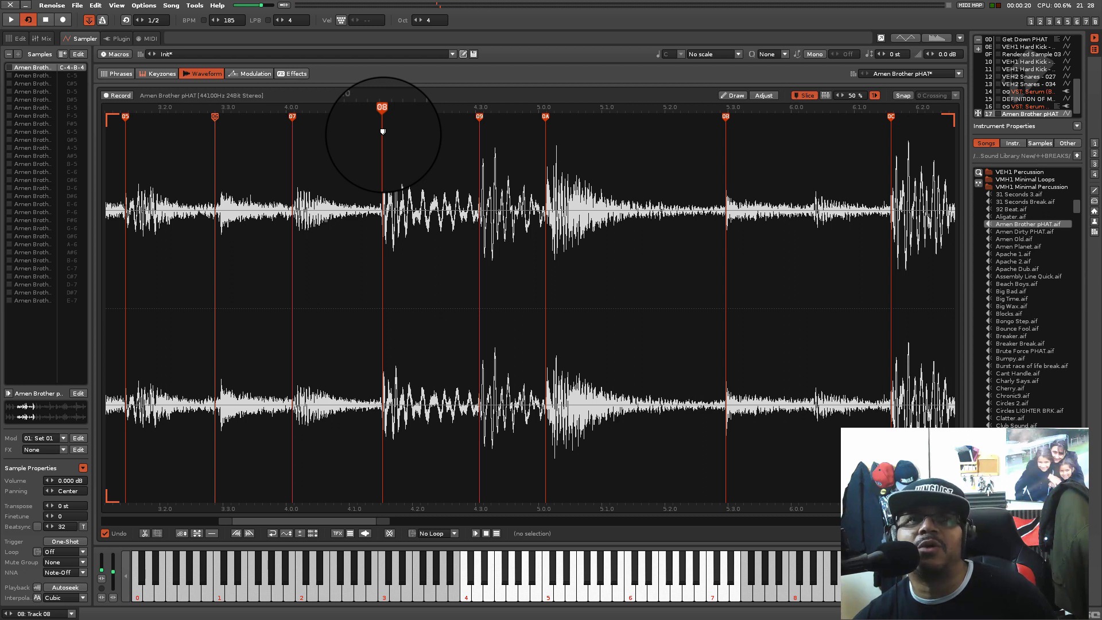
left_click_drag(382, 131, 374, 133)
scroll(430, 264, "down", 2)
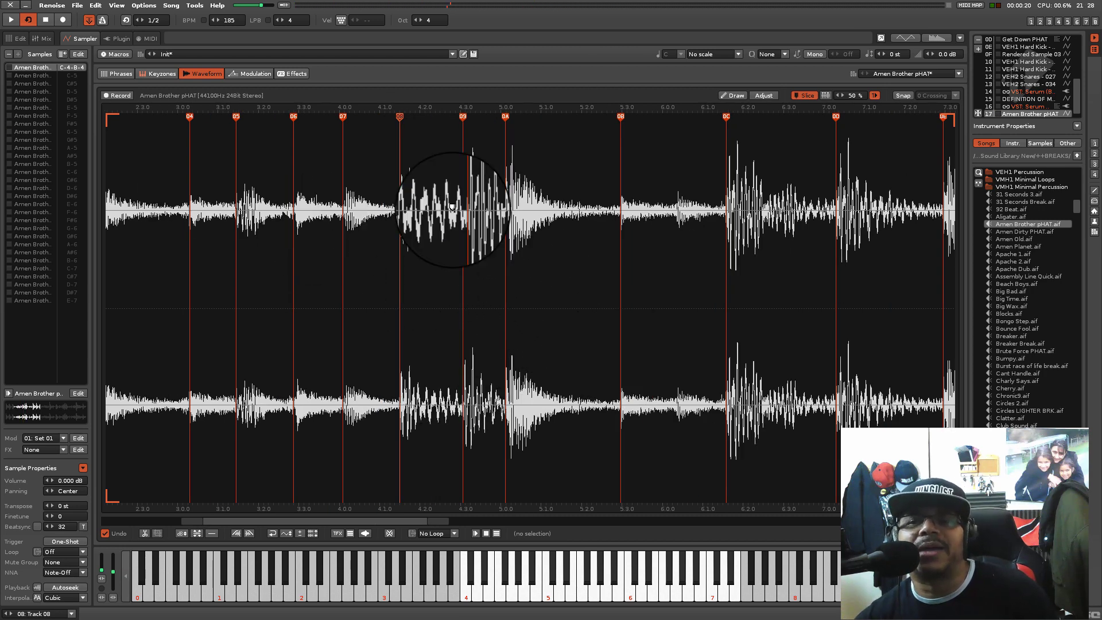
- Move slice marker 0A slightly earlier and add a slice marker on the unmarked hit just after 6.0
left_click(462, 117)
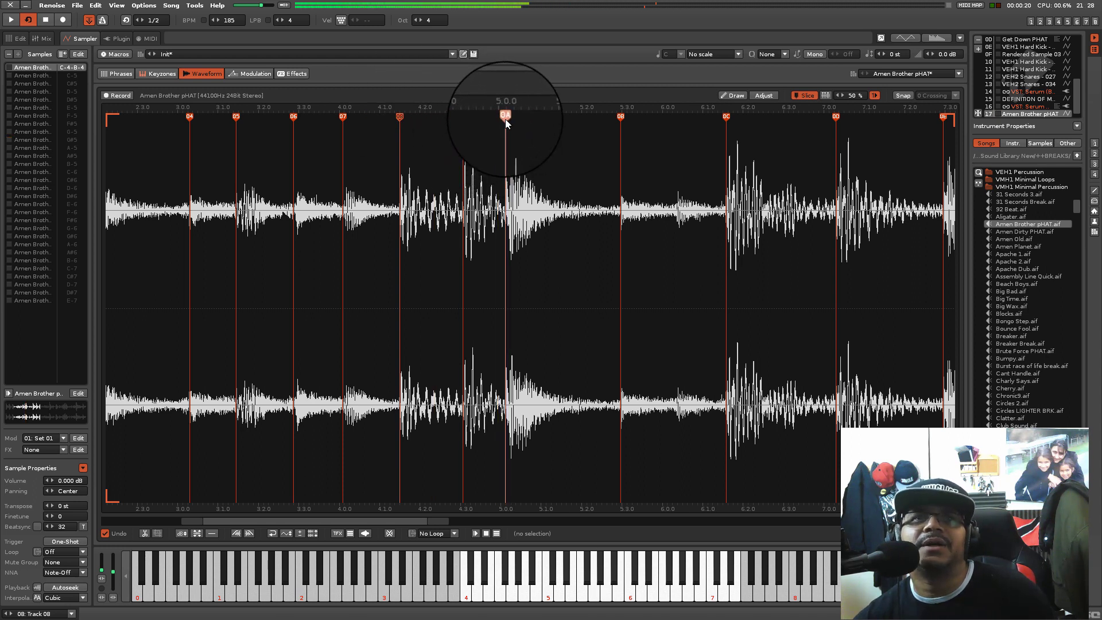
left_click_drag(506, 122, 504, 122)
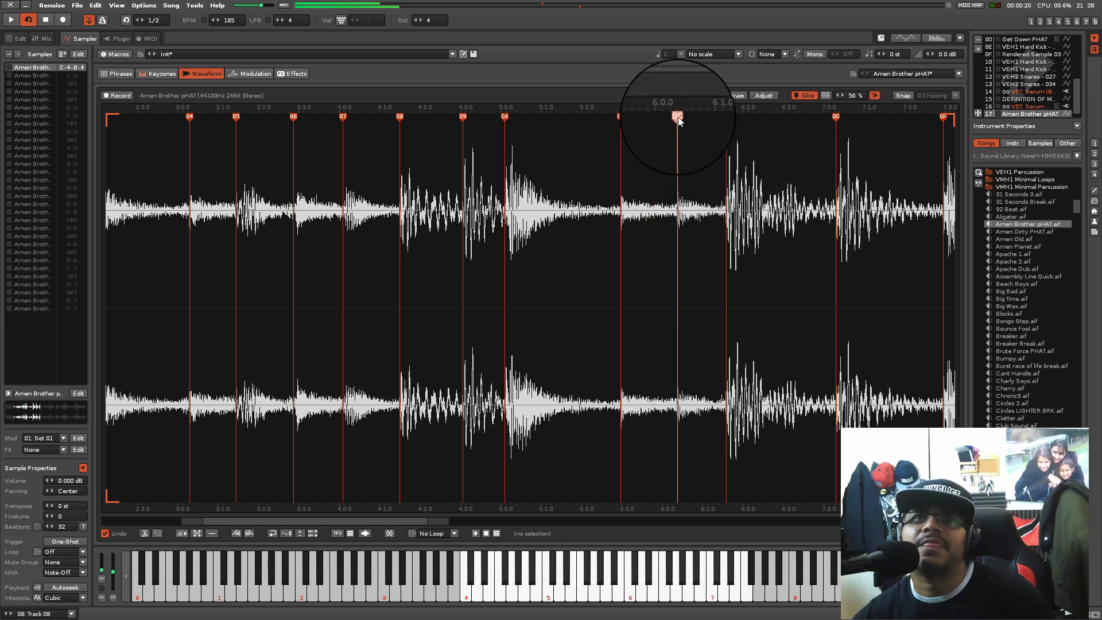
left_click_drag(682, 116, 679, 116)
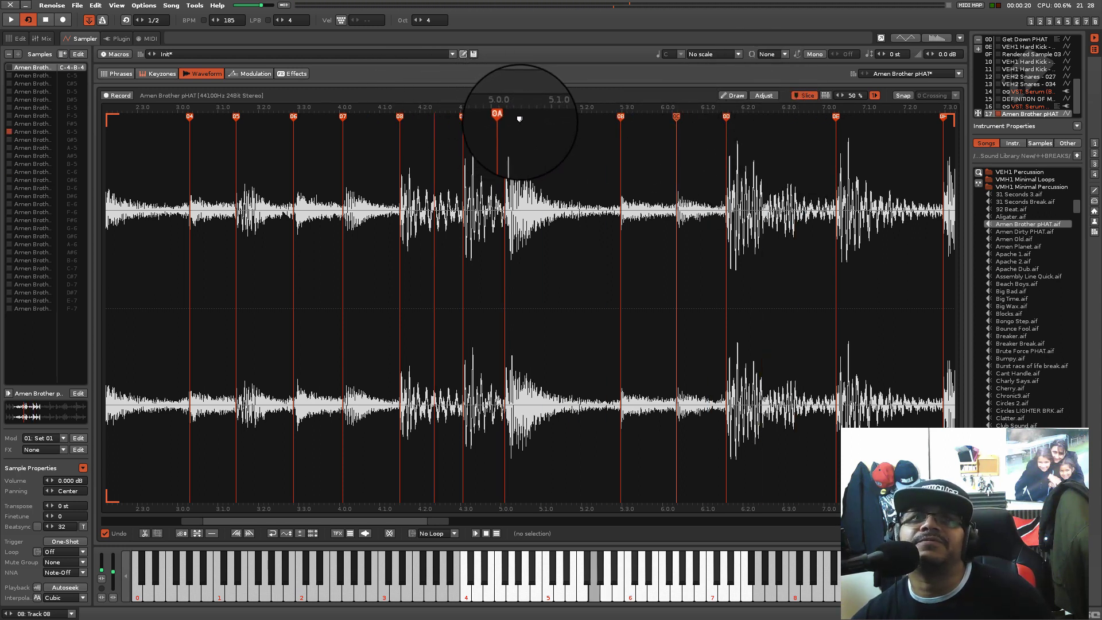
- Nudge slice marker 09 slightly earlier and play the slice repeatedly to check where it starts
key("t")
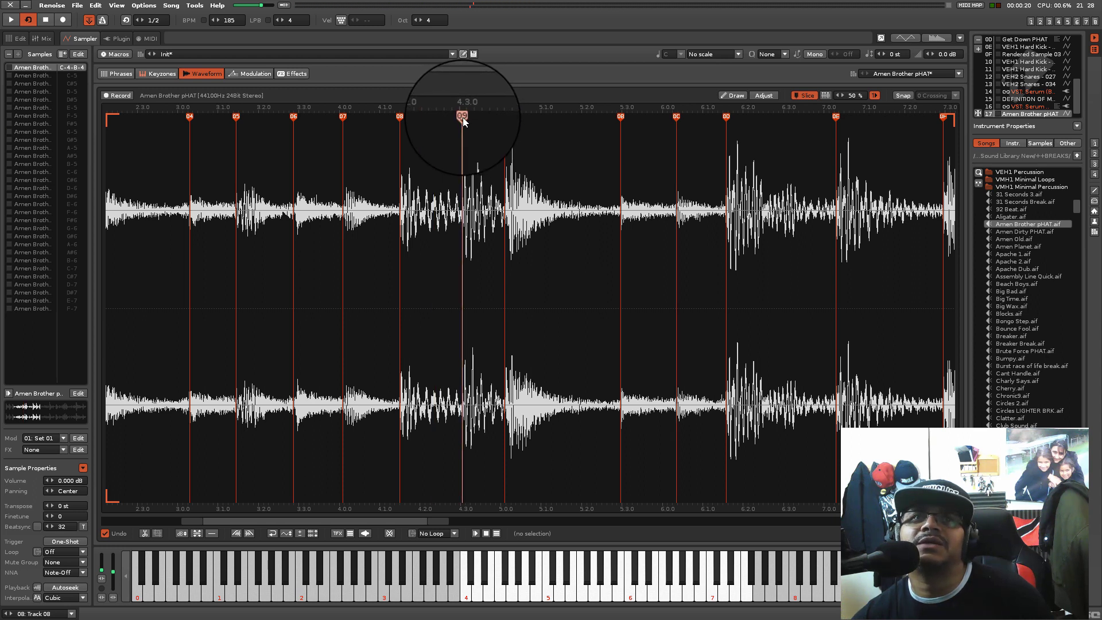
key("t")
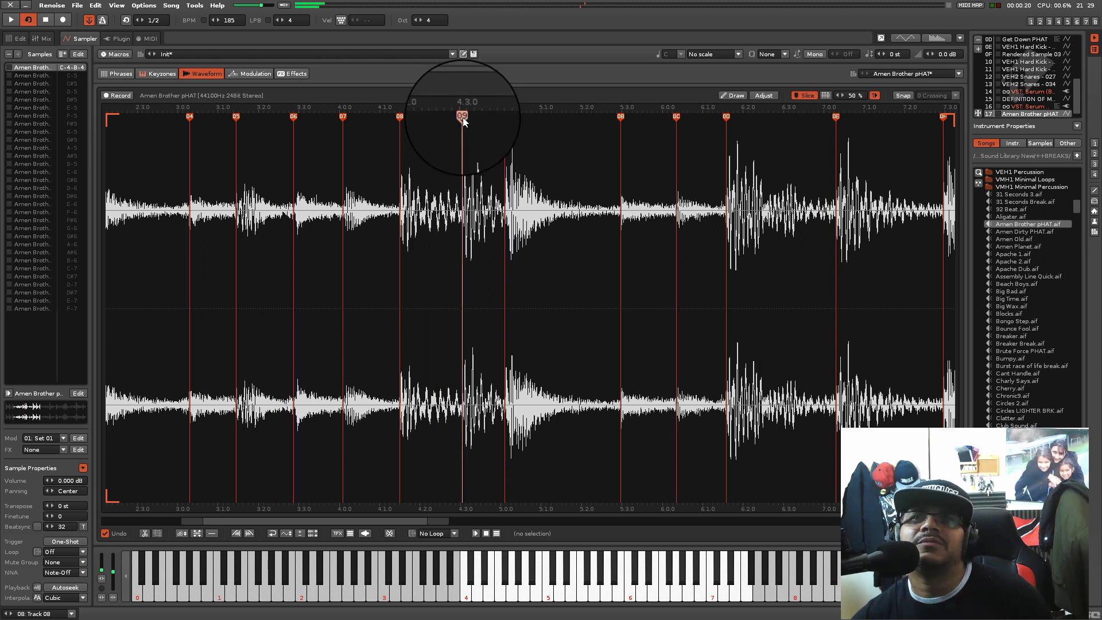
key("t")
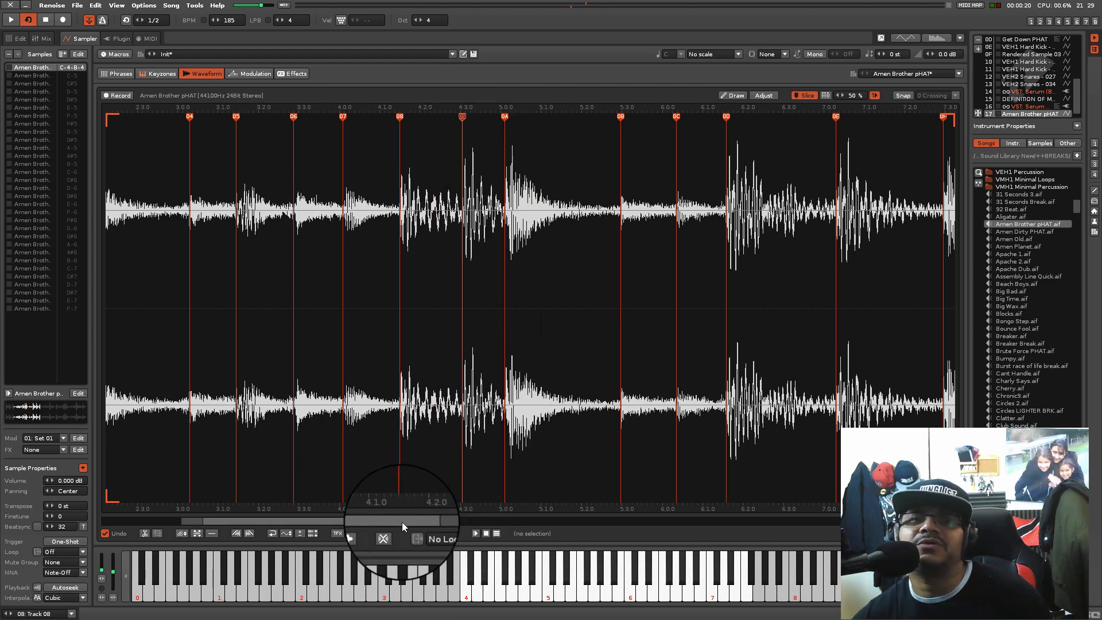
- Add a slice marker on the unmarked hit between 8.0 and 9.0, after marker 10
left_click_drag(402, 521, 291, 519)
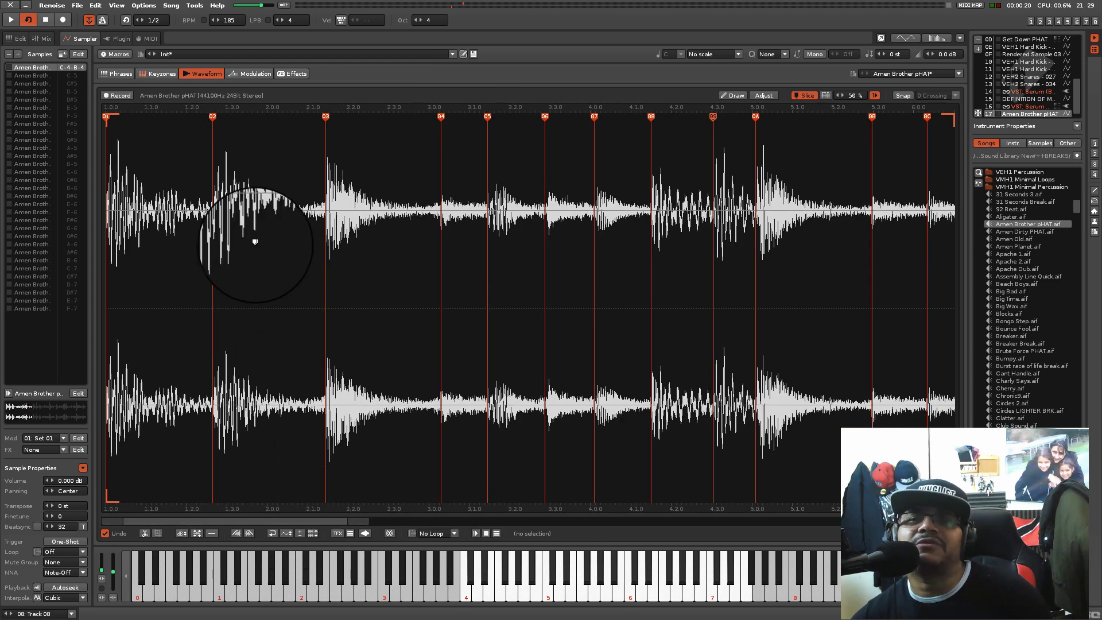
scroll(422, 272, "down", 5)
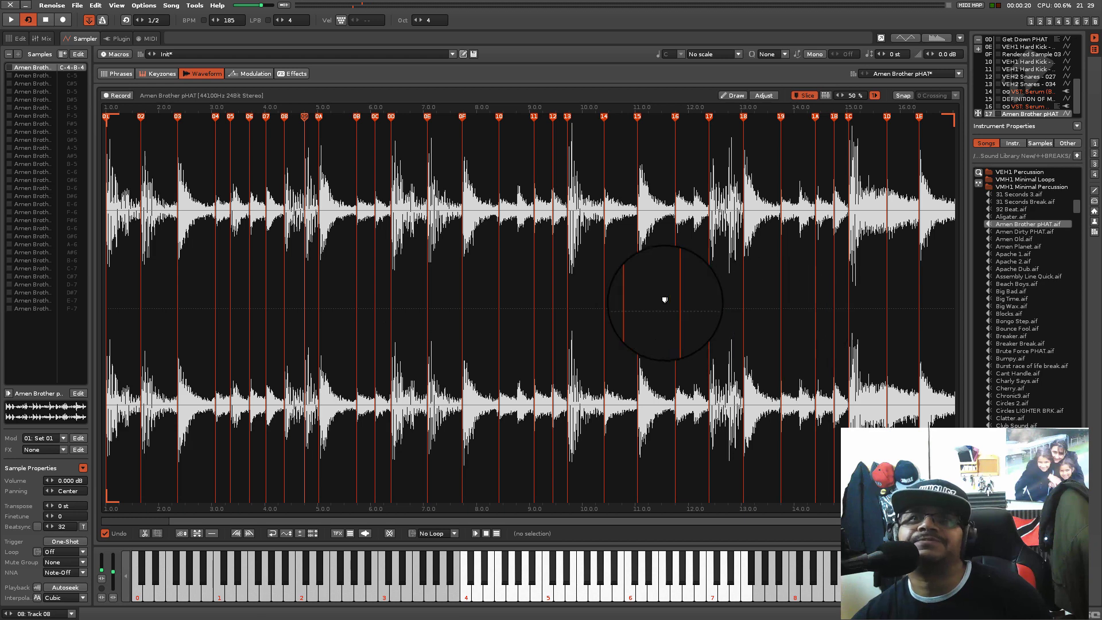
scroll(574, 225, "up", 4)
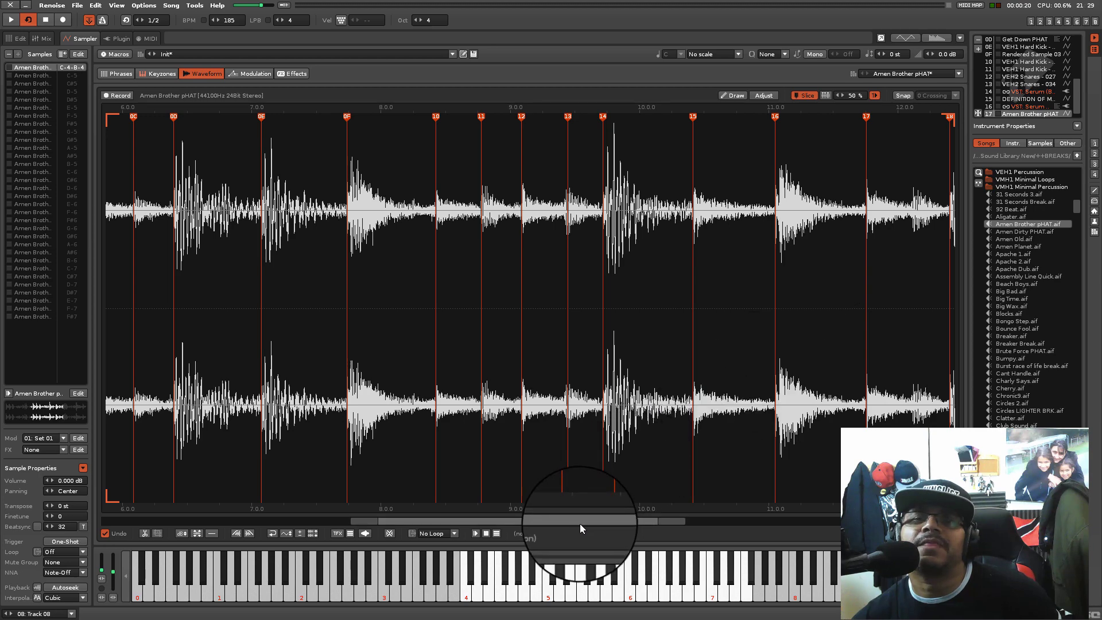
- Add slice markers on the unmarked hits just after 12.0 and just after 14.0
left_click_drag(579, 522, 725, 526)
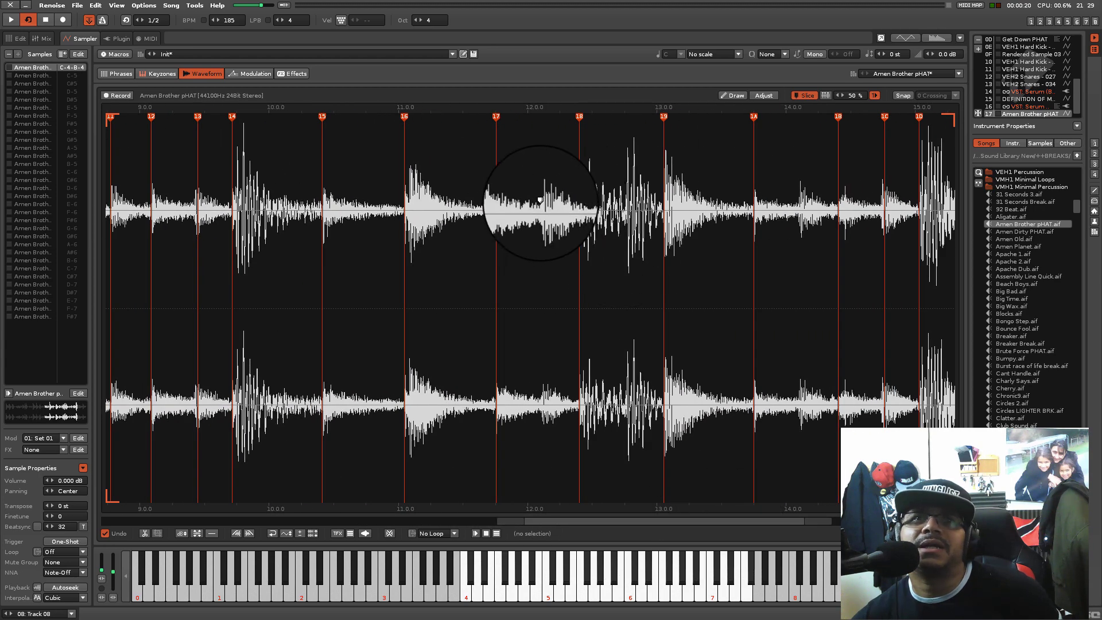
double_click(541, 195)
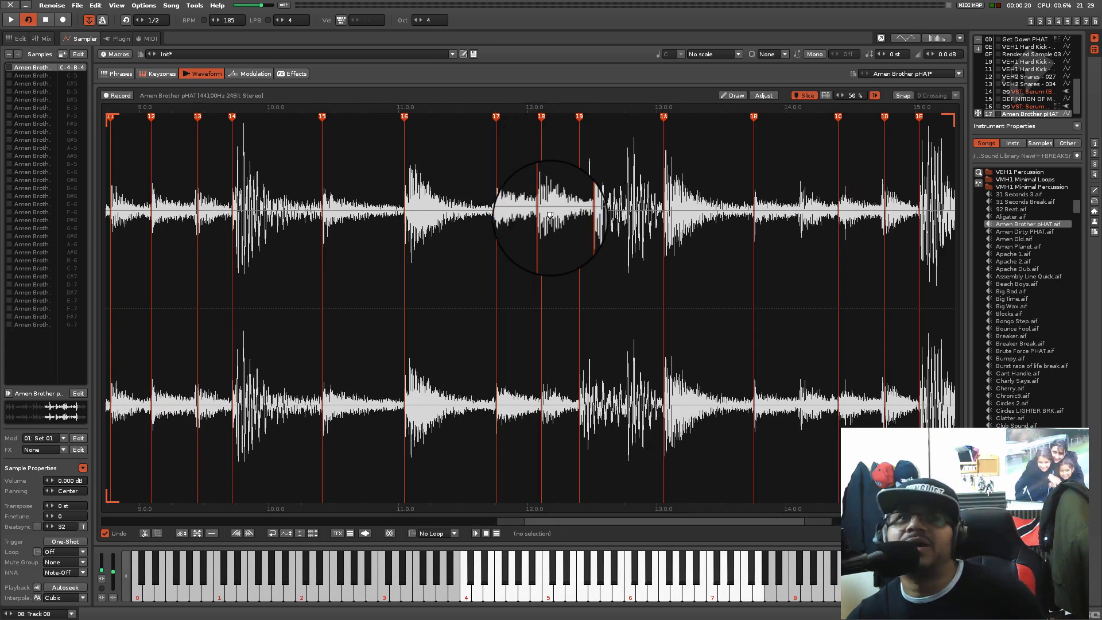
double_click(798, 187)
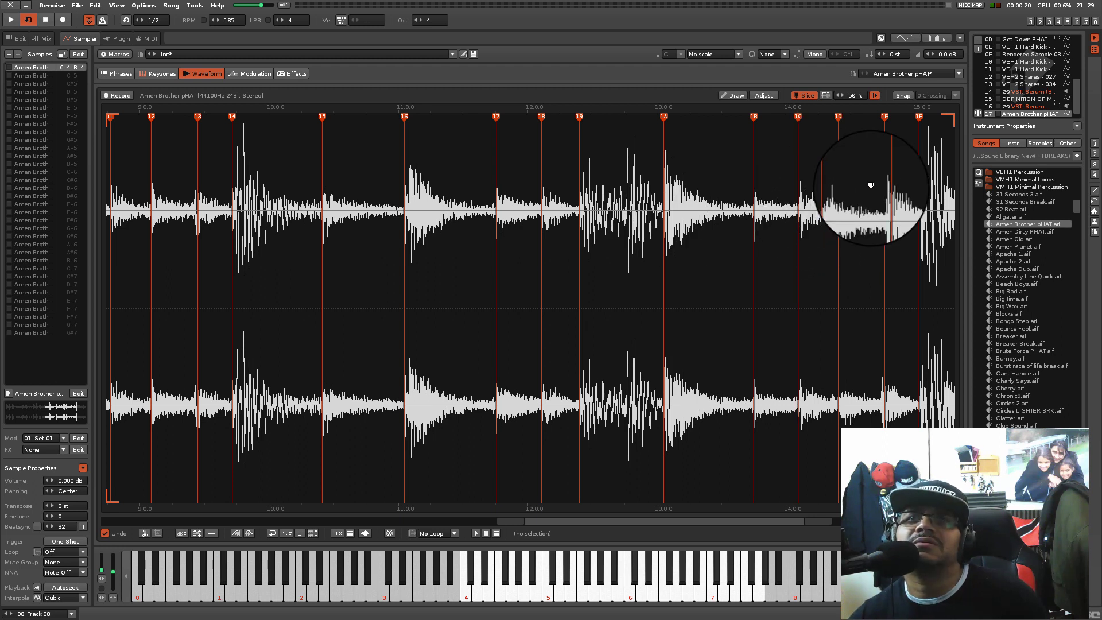
- Move slice marker 1E slightly earlier and add a slice marker on the hit after marker 19, just before 13.0
left_click_drag(884, 117, 882, 120)
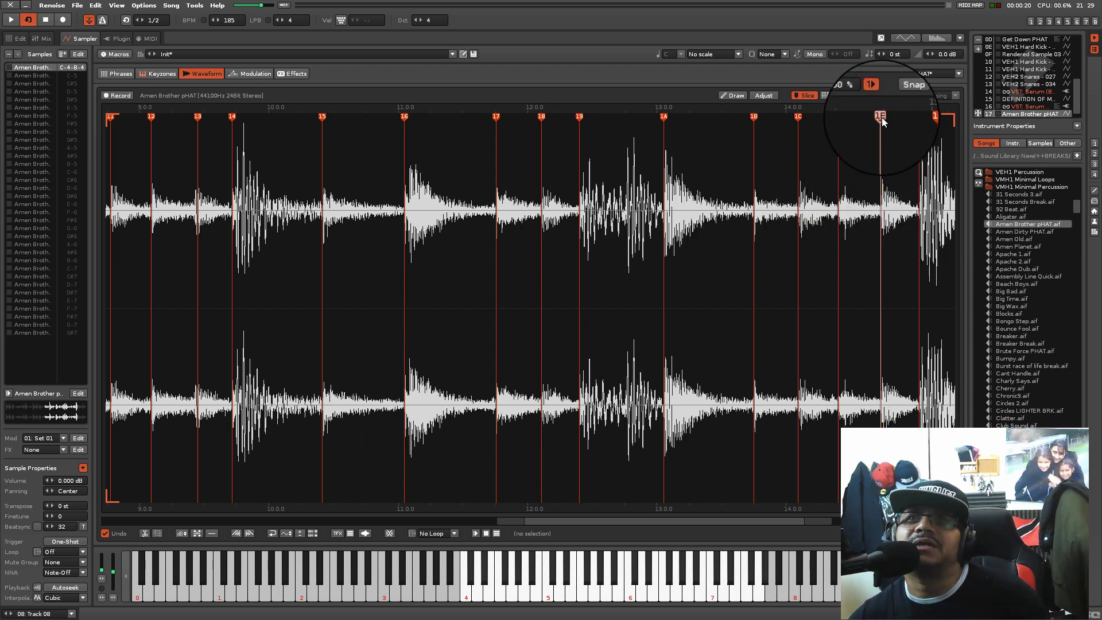
double_click(626, 174)
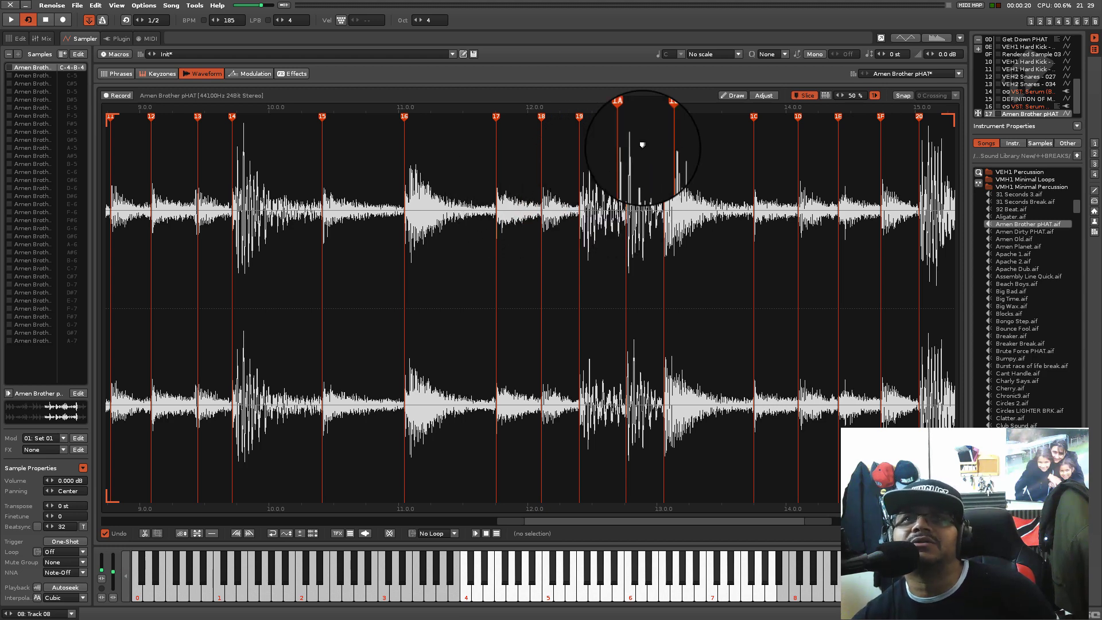
left_click_drag(680, 519, 795, 522)
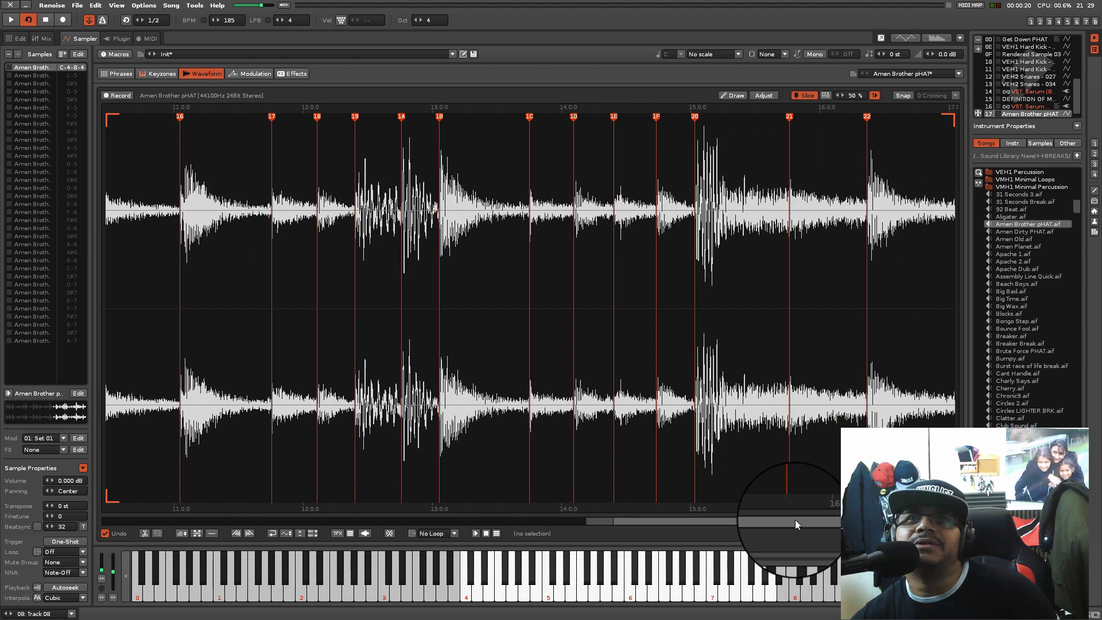
scroll(795, 254, "down", 2)
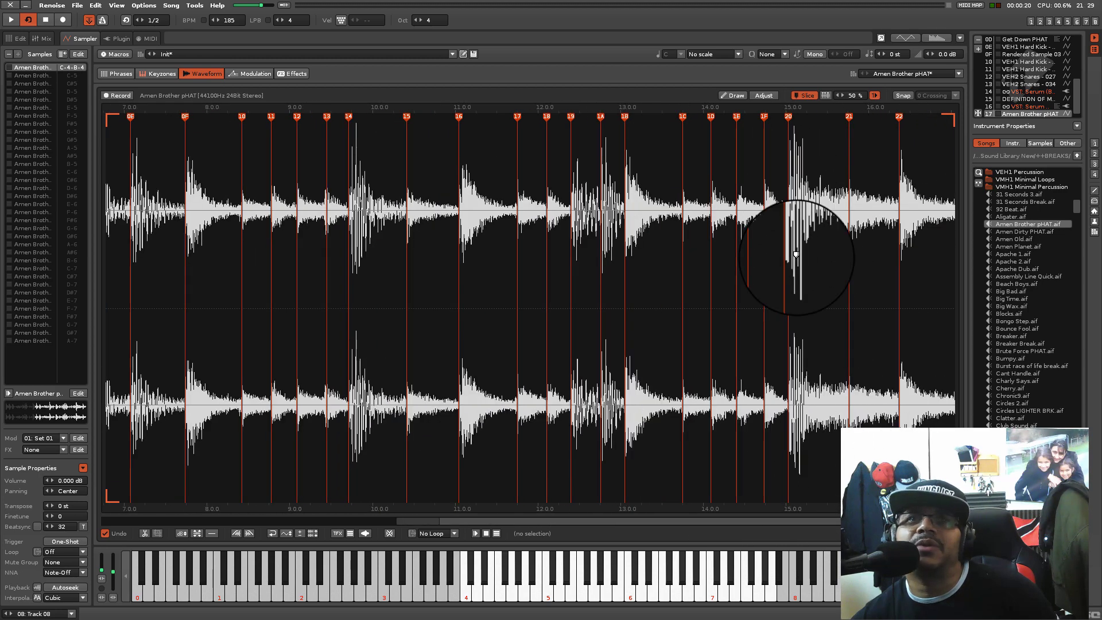
left_click_drag(523, 520, 114, 523)
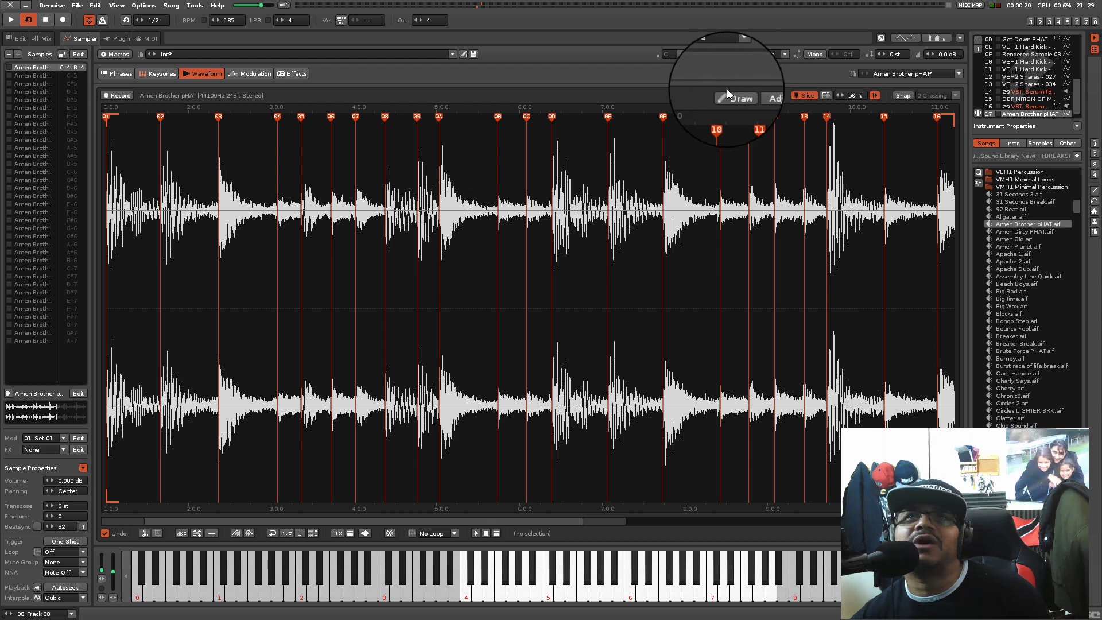
- Render the slices of the break to a phrase
right_click(421, 268)
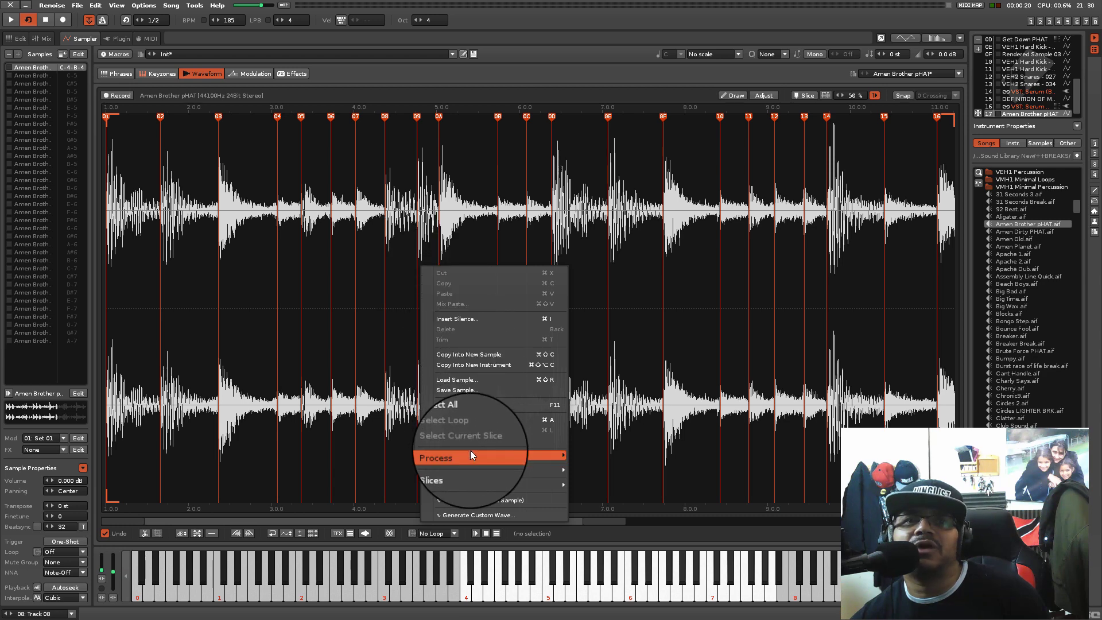
mouse_move(474, 457)
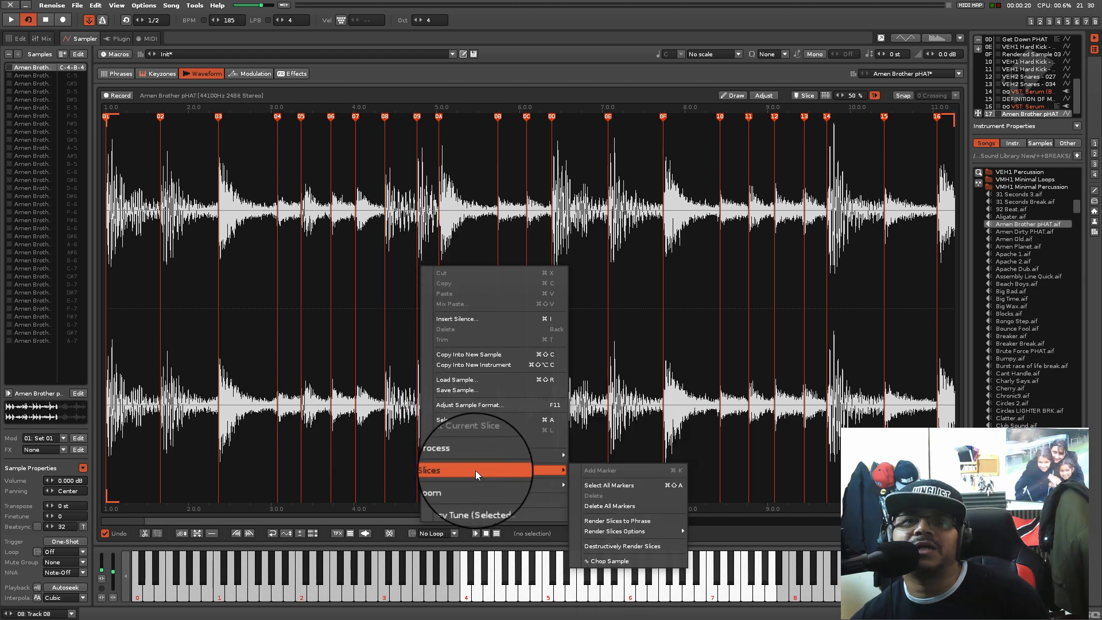
left_click(611, 522)
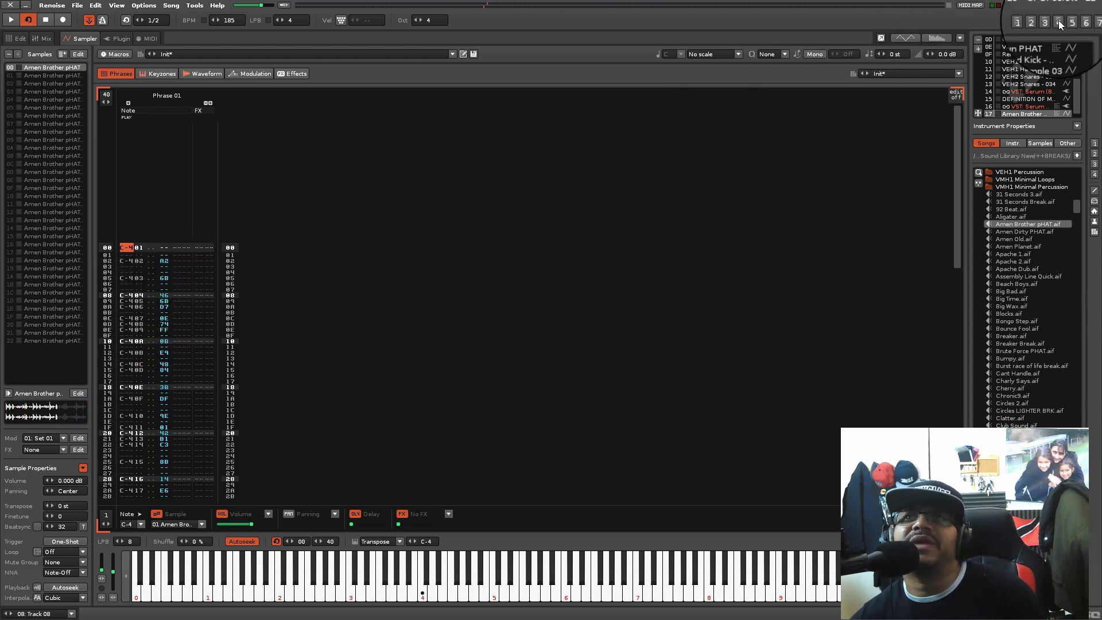
- Enter a C-4 note with instrument 17 on line 00 of Track 08 in the pattern and play it briefly
key("F1")
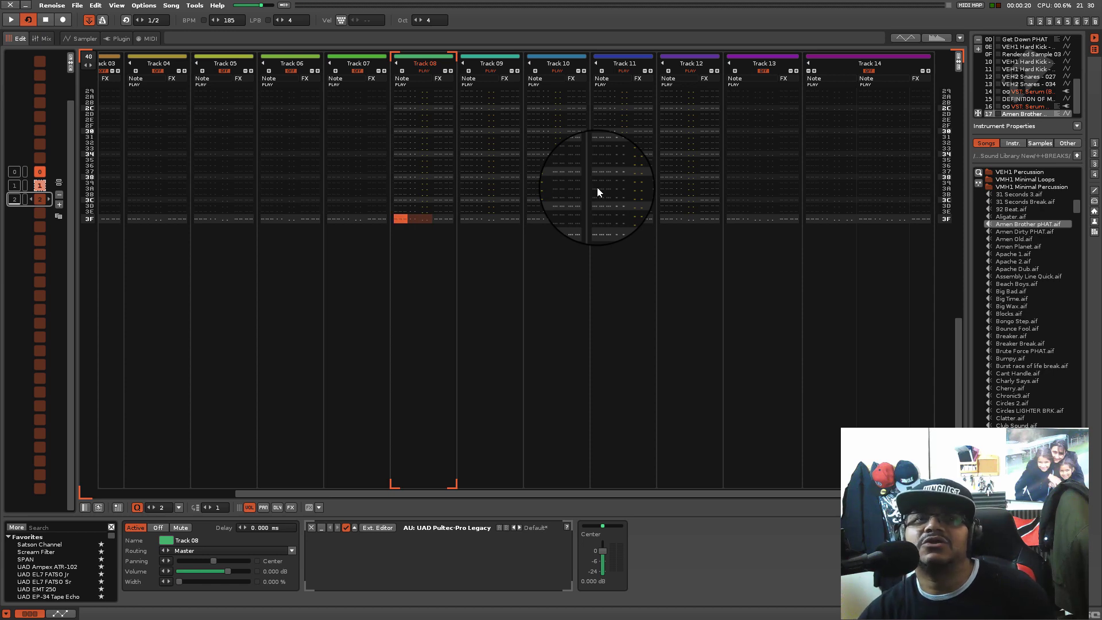
key("Down")
key("Escape")
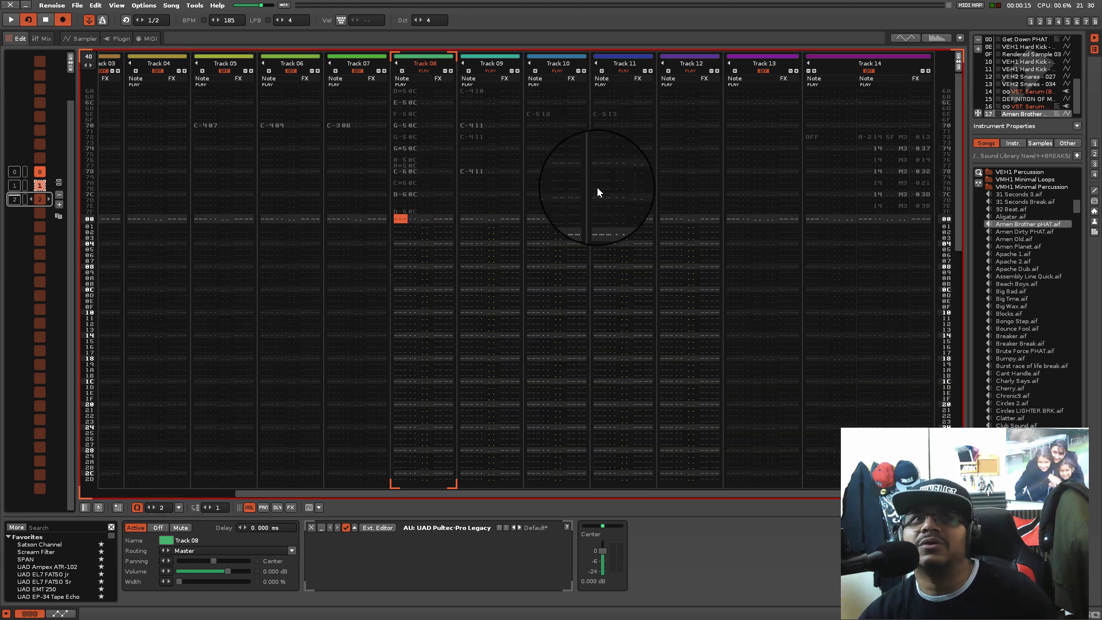
key("z")
key("space")
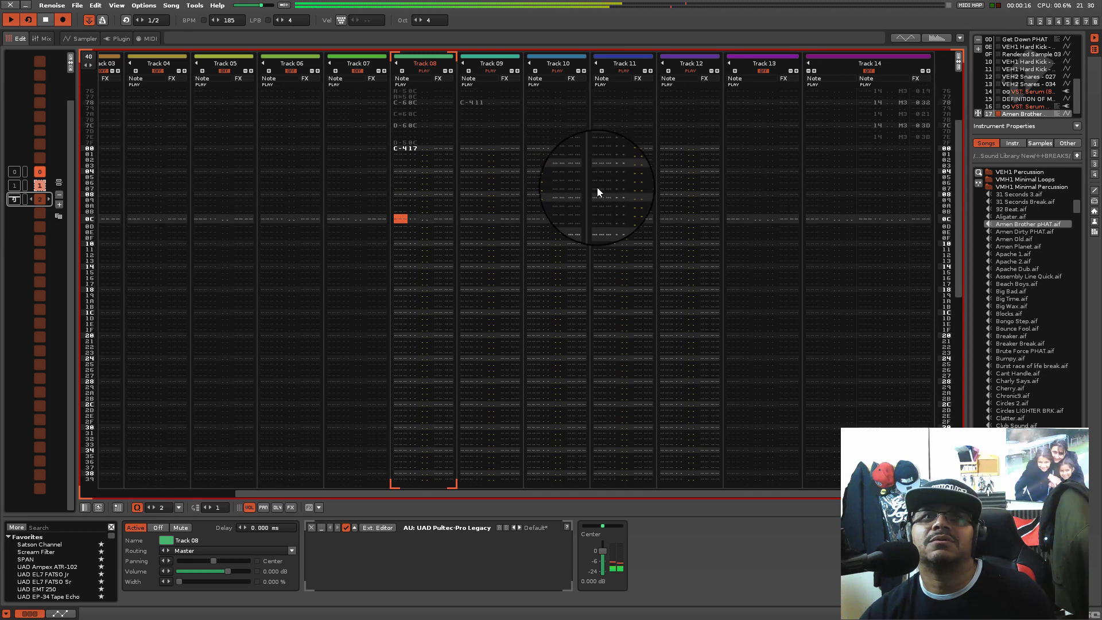
key("space")
key("Escape")
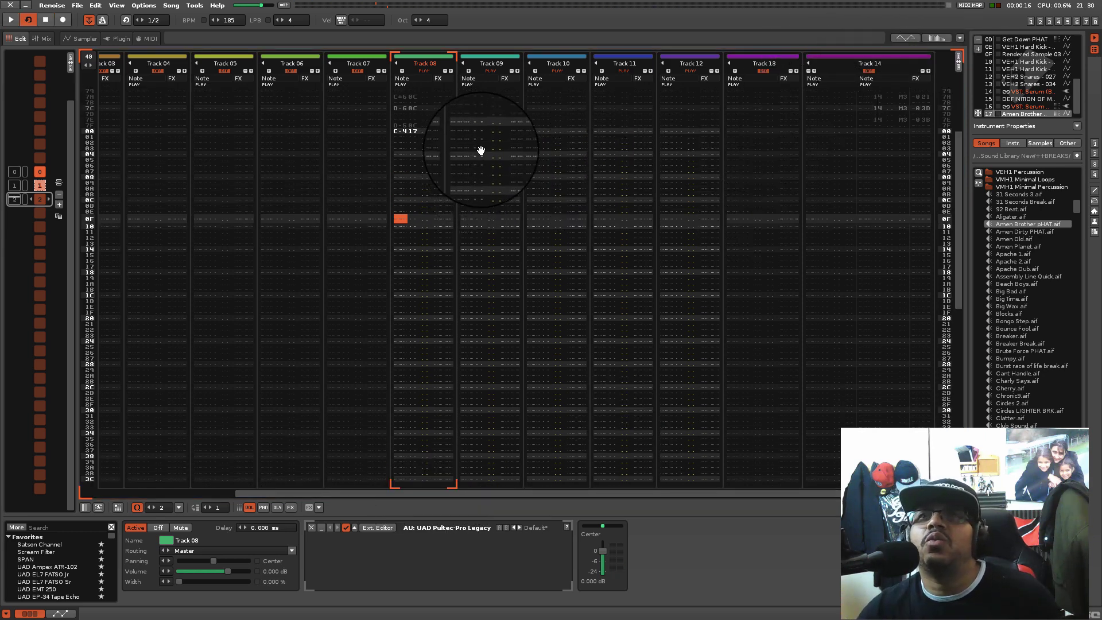
- Reopen Phrase 01 of instrument 17 and place the cursor in the delay column on line 00
double_click(1051, 112)
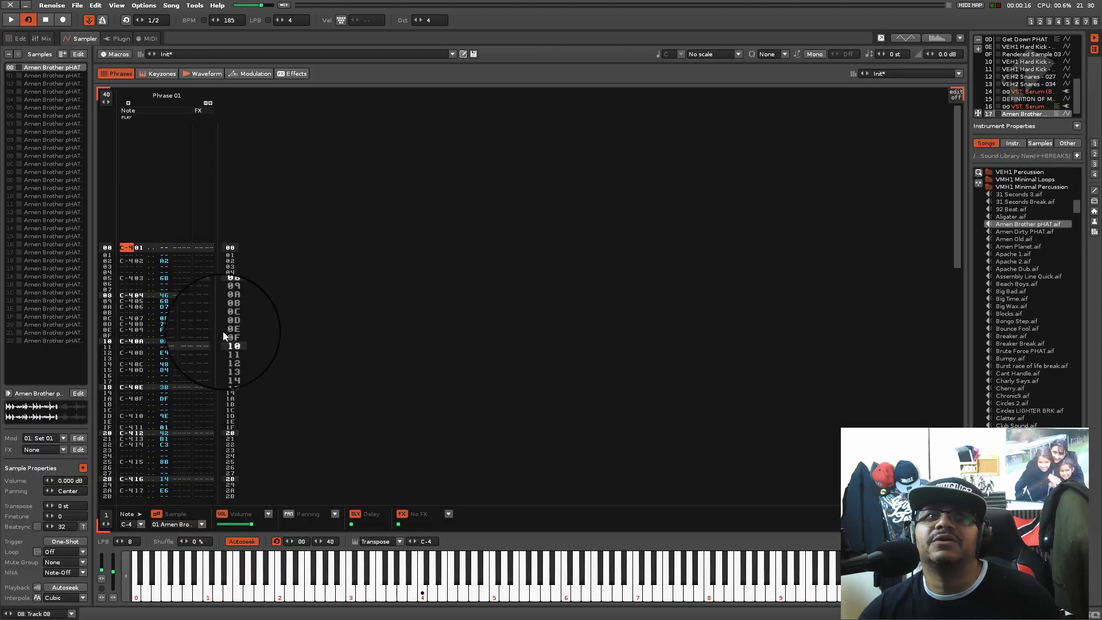
right_click(171, 342)
left_click(132, 367)
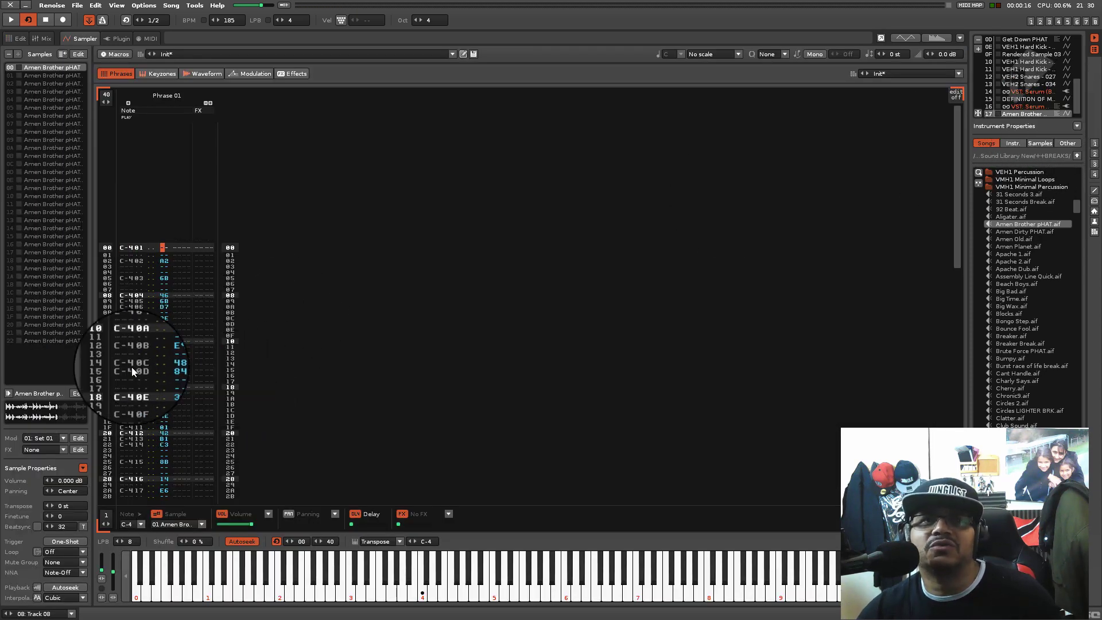
- Expand the whole of Phrase 01 to double its length
right_click(130, 367)
mouse_move(167, 439)
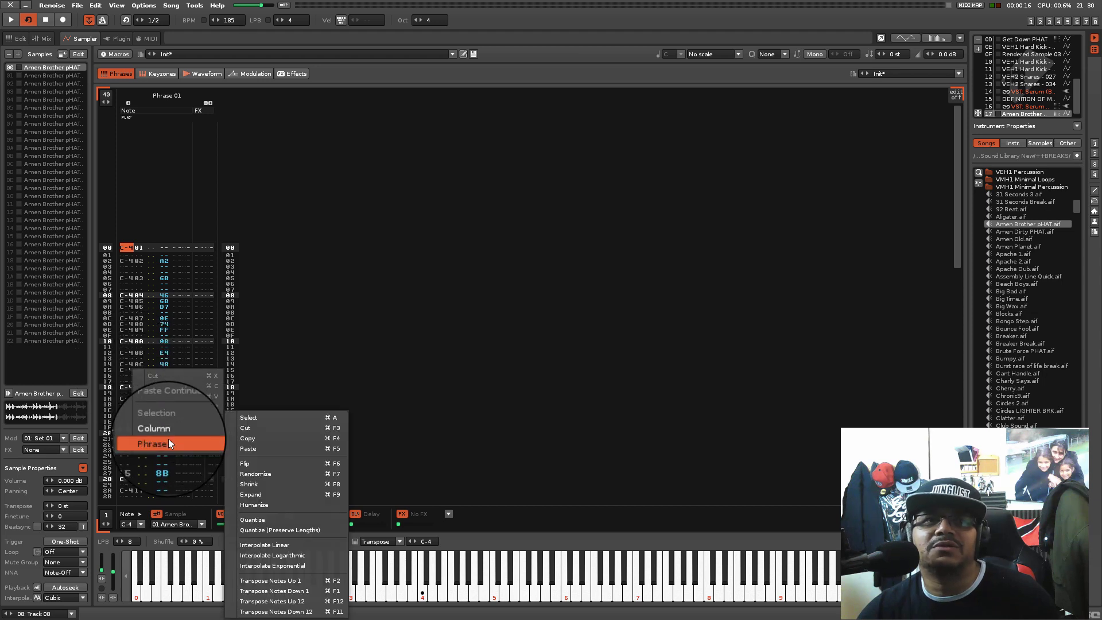
left_click(301, 492)
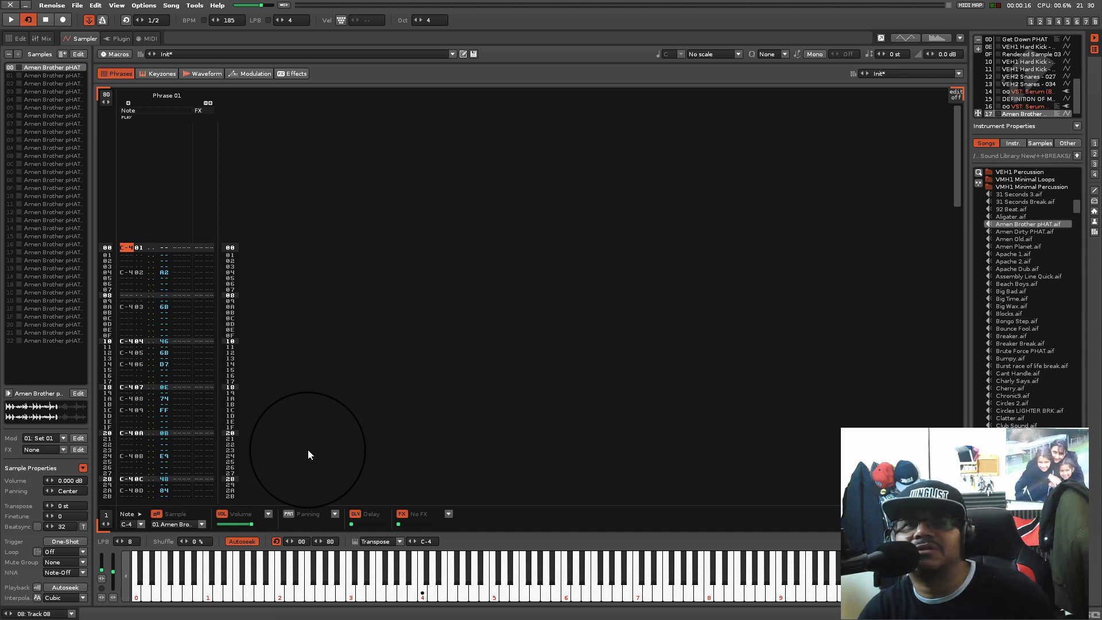
- Undo the phrase expansion and the rendering of slices to a phrase, and return to line 00 of Track 08 in the pattern
key("z")
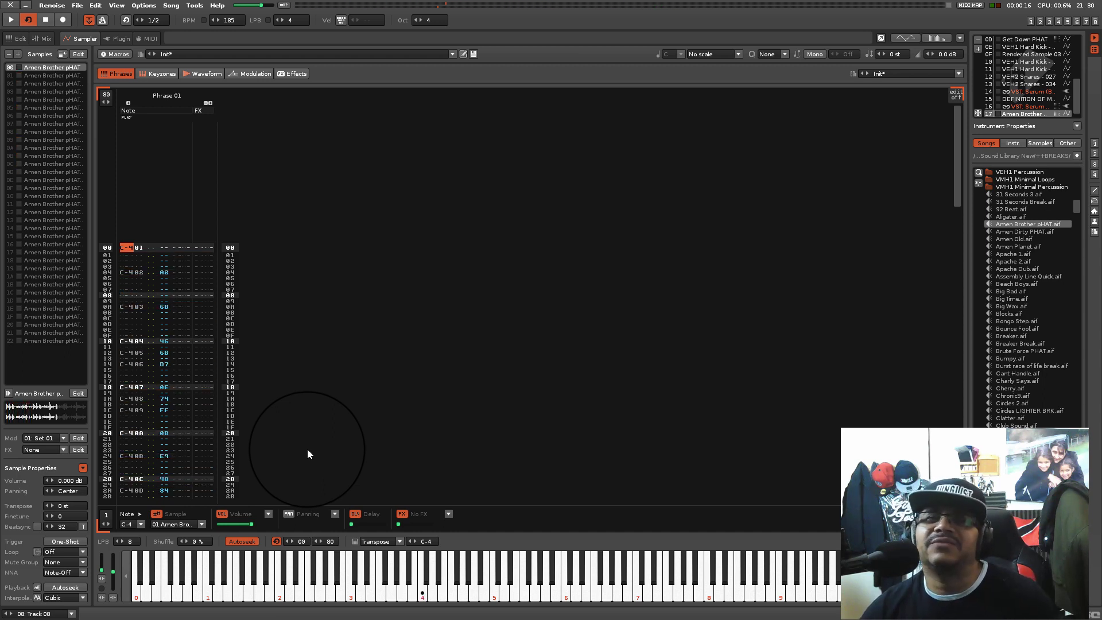
key("z")
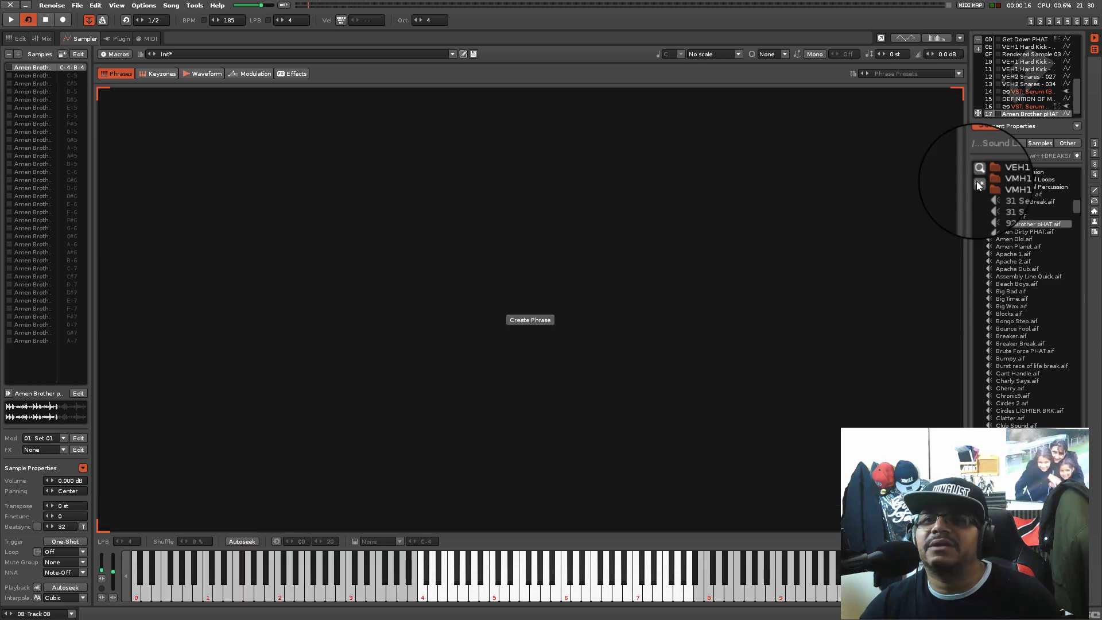
key("F2")
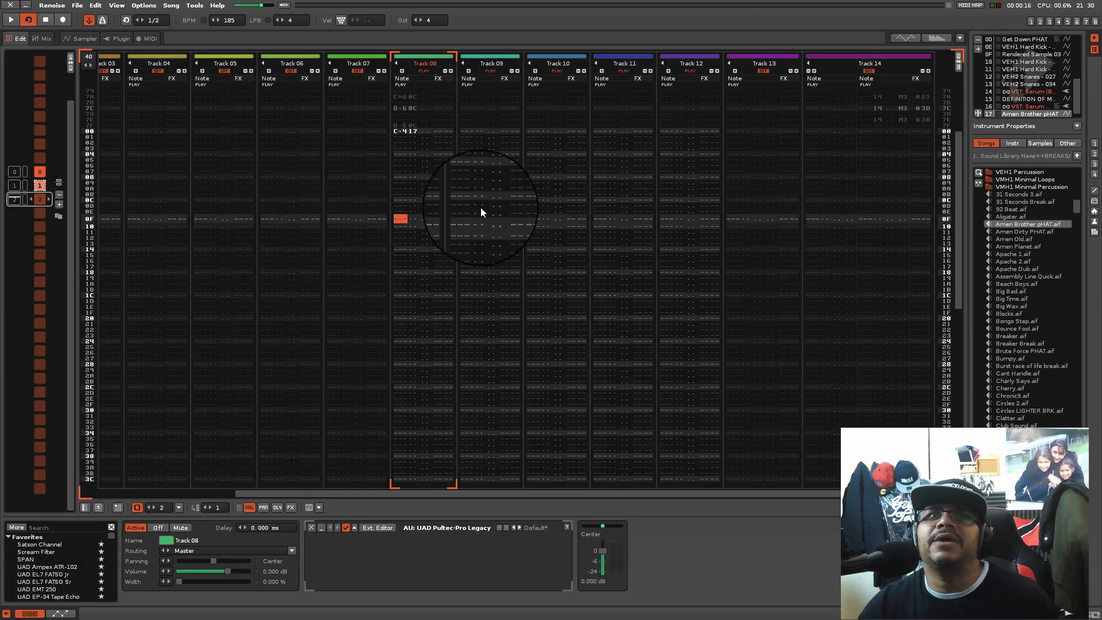
scroll(481, 202, "up", 7)
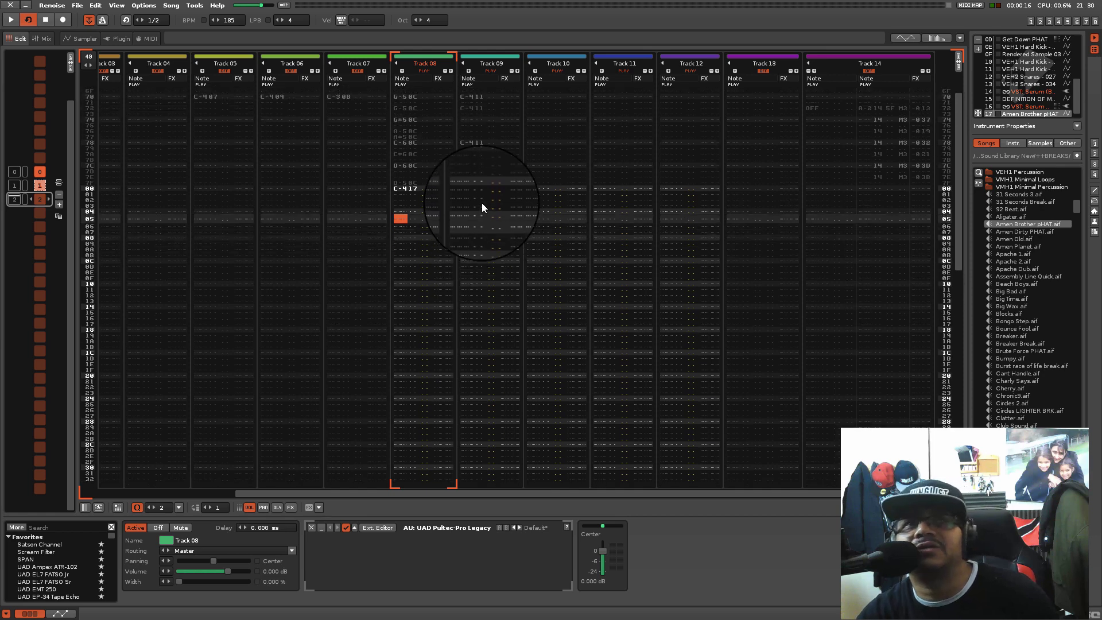
scroll(481, 204, "up", 1)
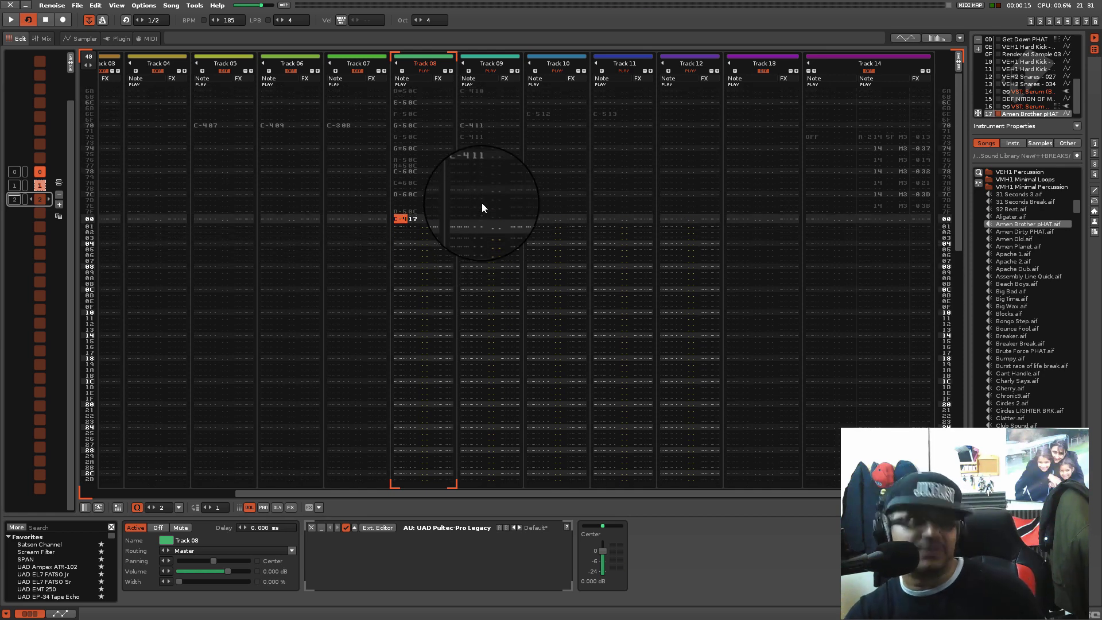
- Enter C-5, C#5, D-5, D#5, E-5, F-5 and F#5 with instrument 17 on every second line of Track 08 from line 00 to 0C
key("q")
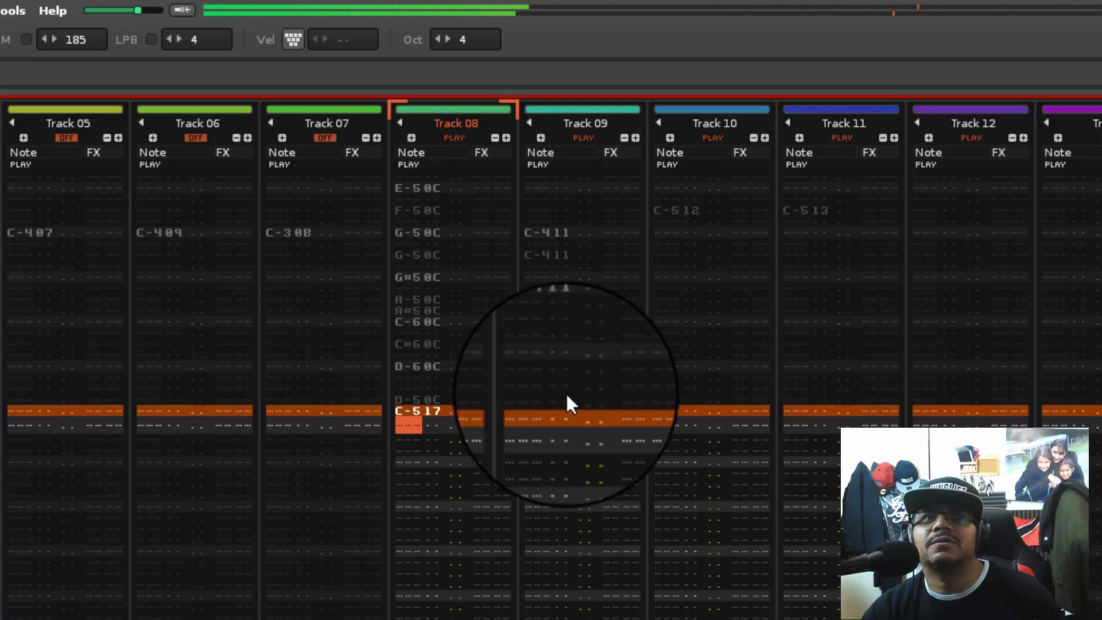
key("2")
key("w")
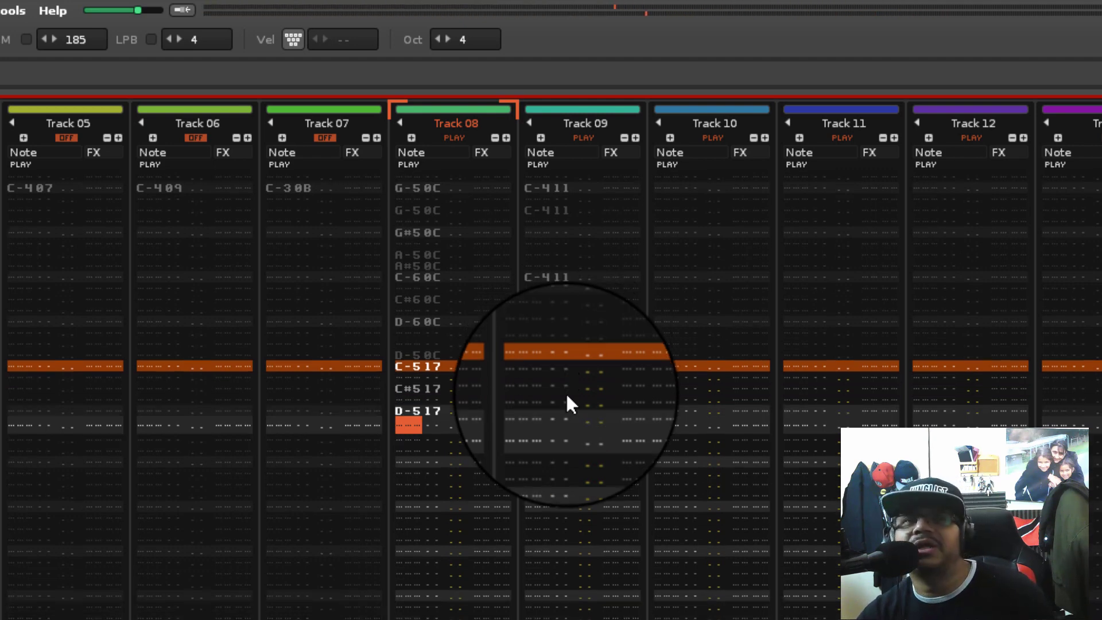
key("w")
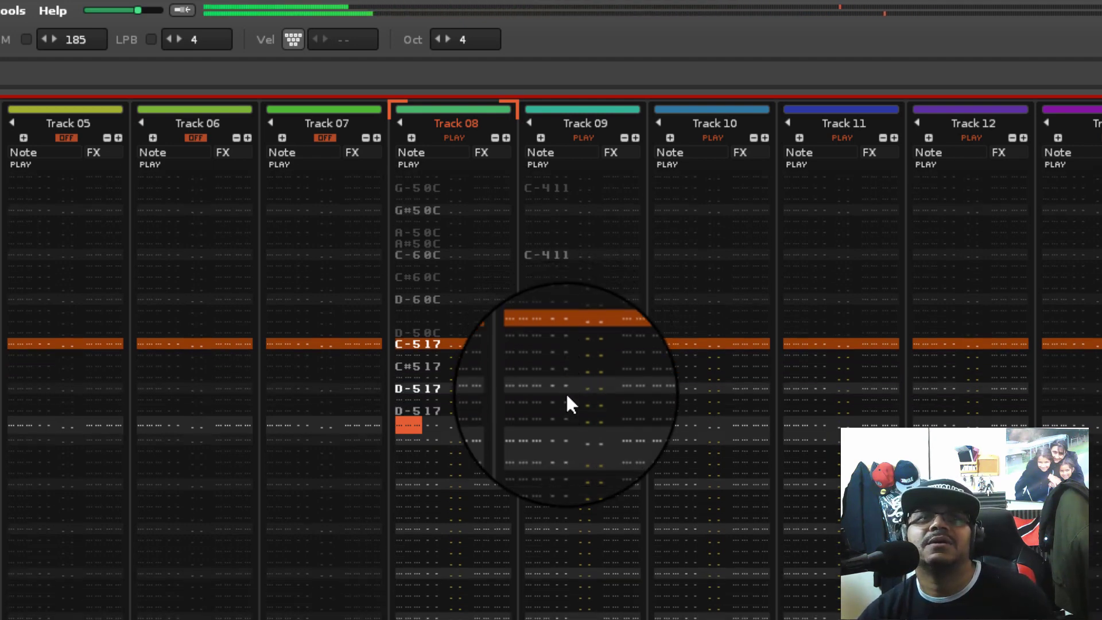
key("3")
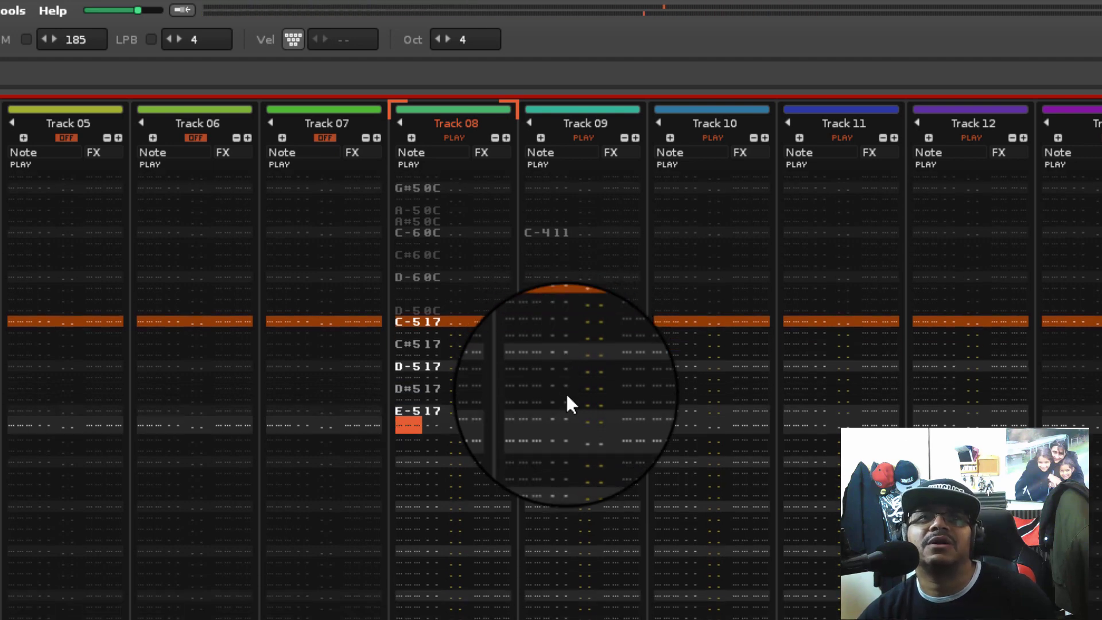
key("e")
key("e")
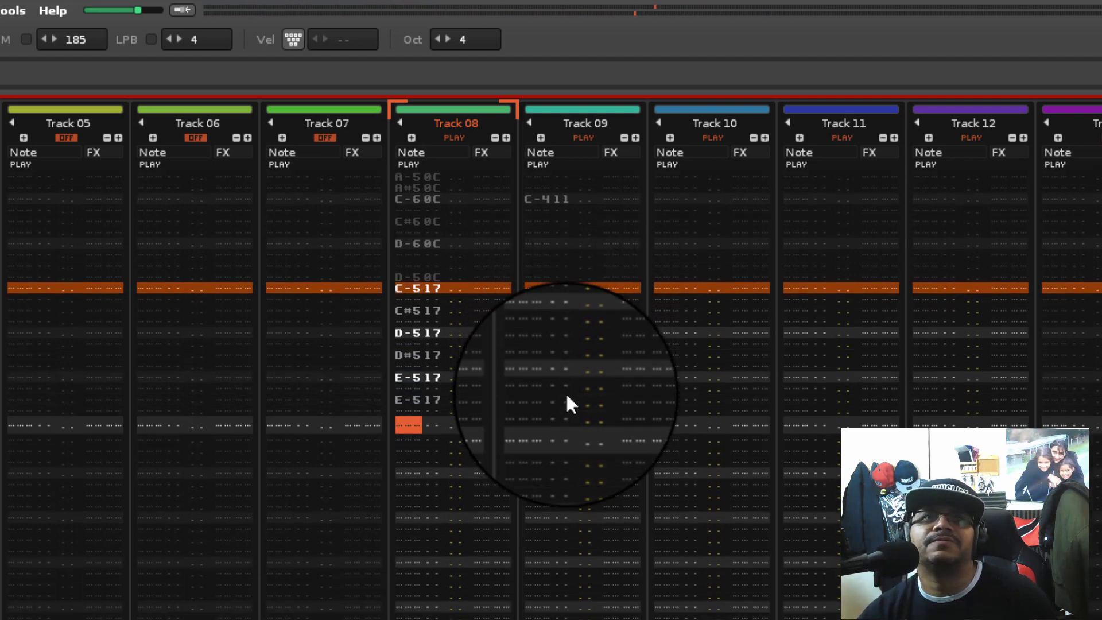
key("r")
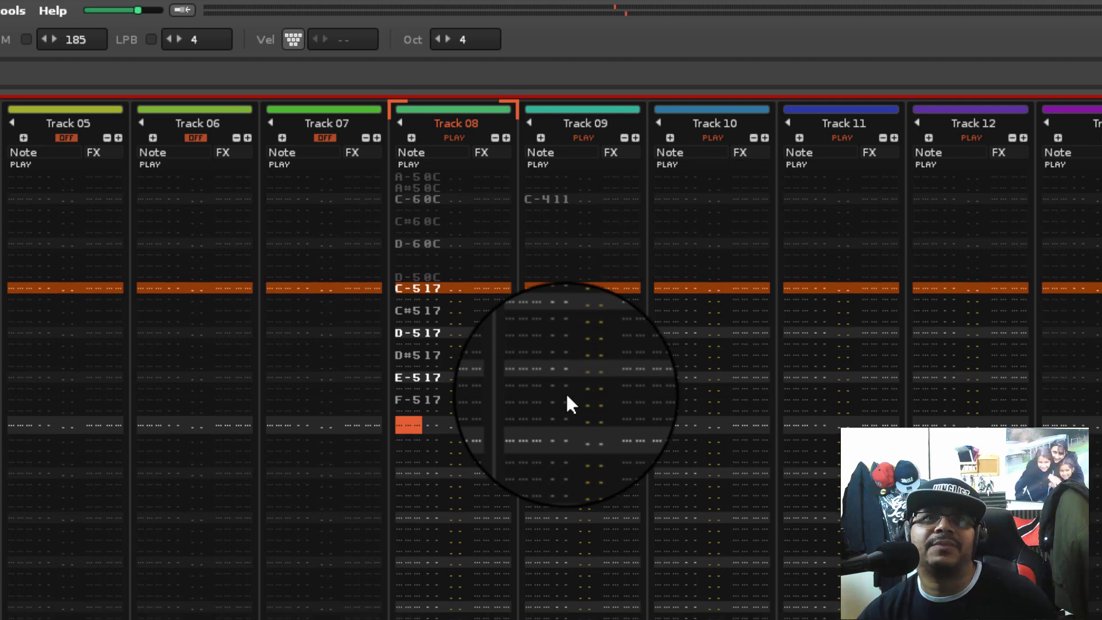
key("5")
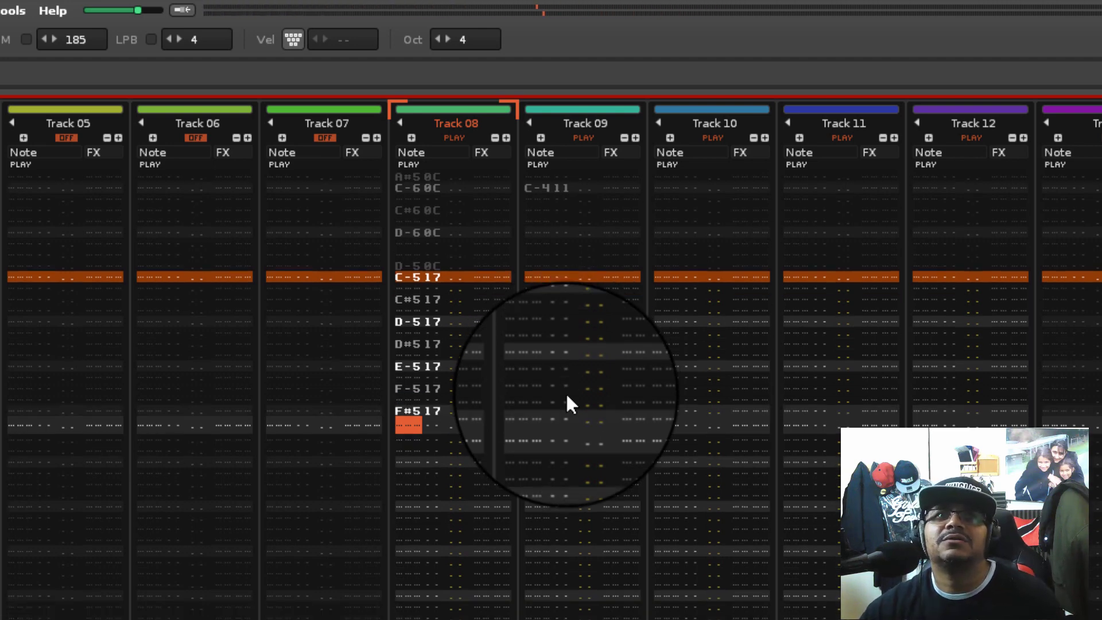
- Play the pattern briefly and move the E-5 note in Track 08 up to line 07
key("space")
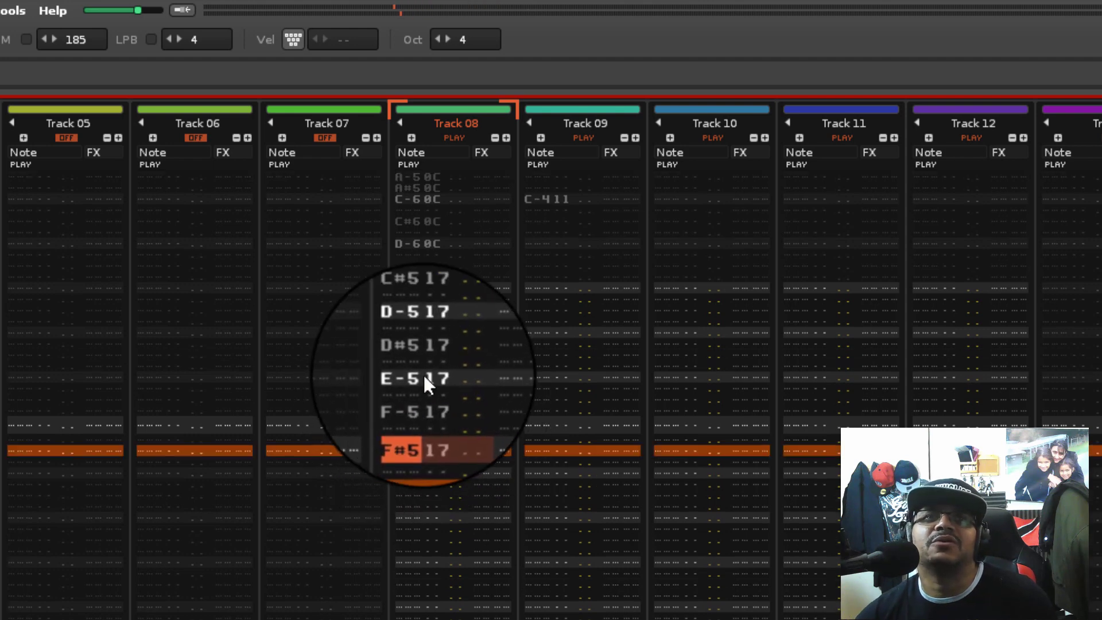
key("space")
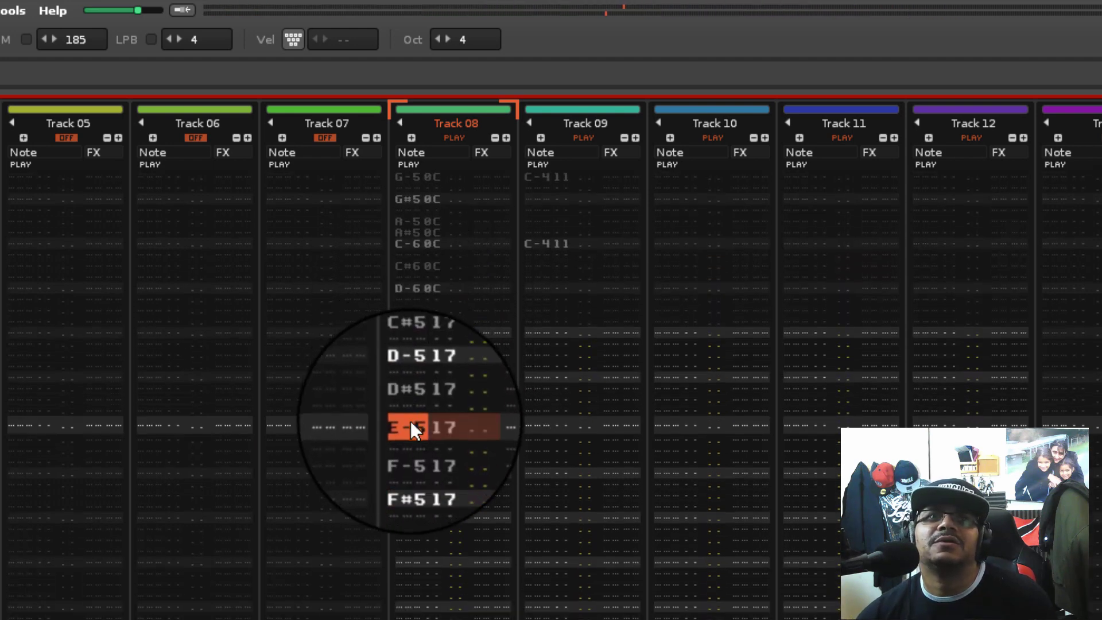
key("Down")
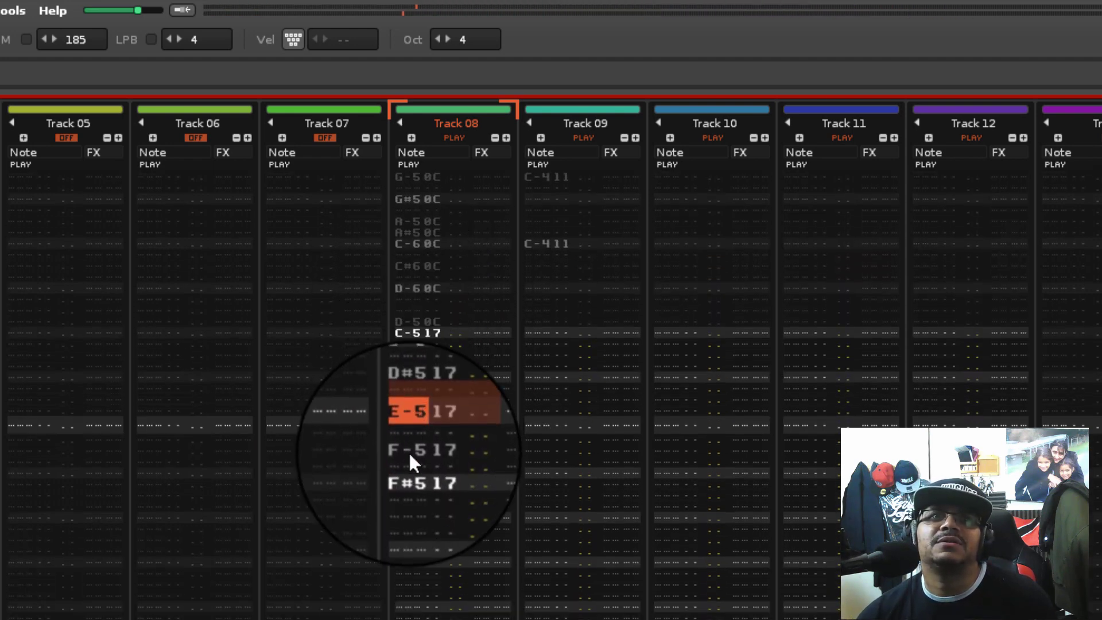
key("Up")
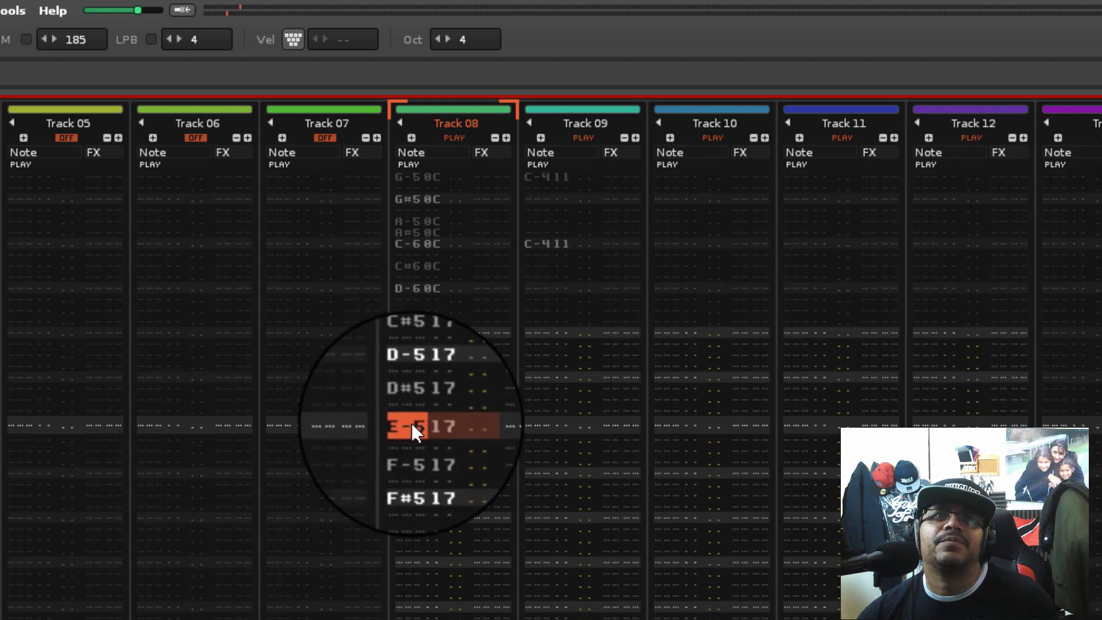
key("Down")
key("Right")
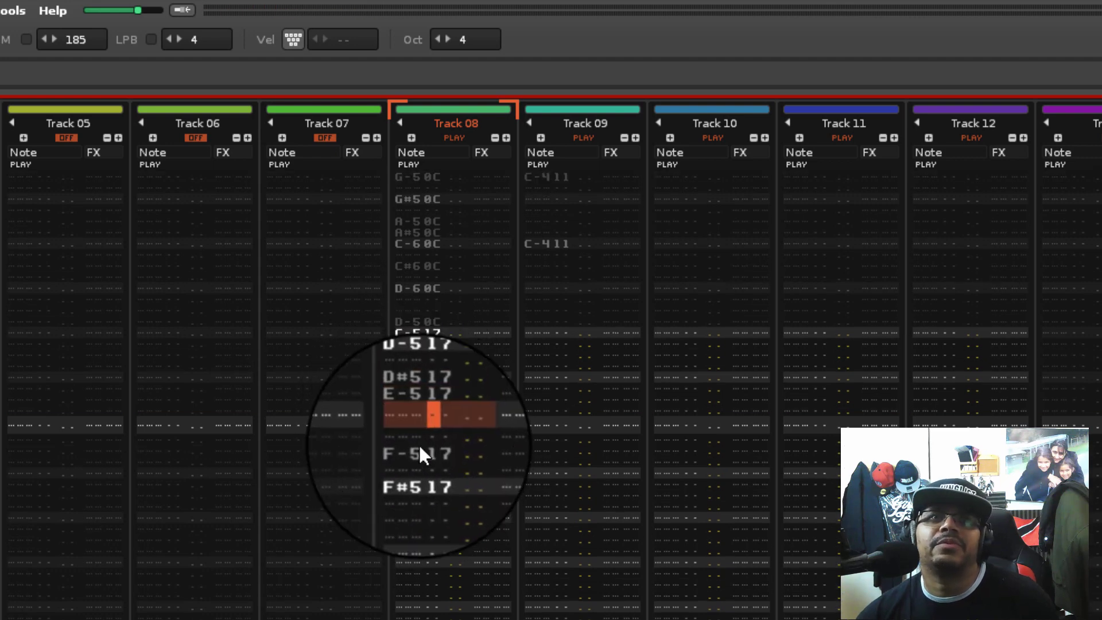
- Move the F-5 note to line 08 and the F#5 note to line 09 in Track 08, and play the result
key("Down")
key("Down")
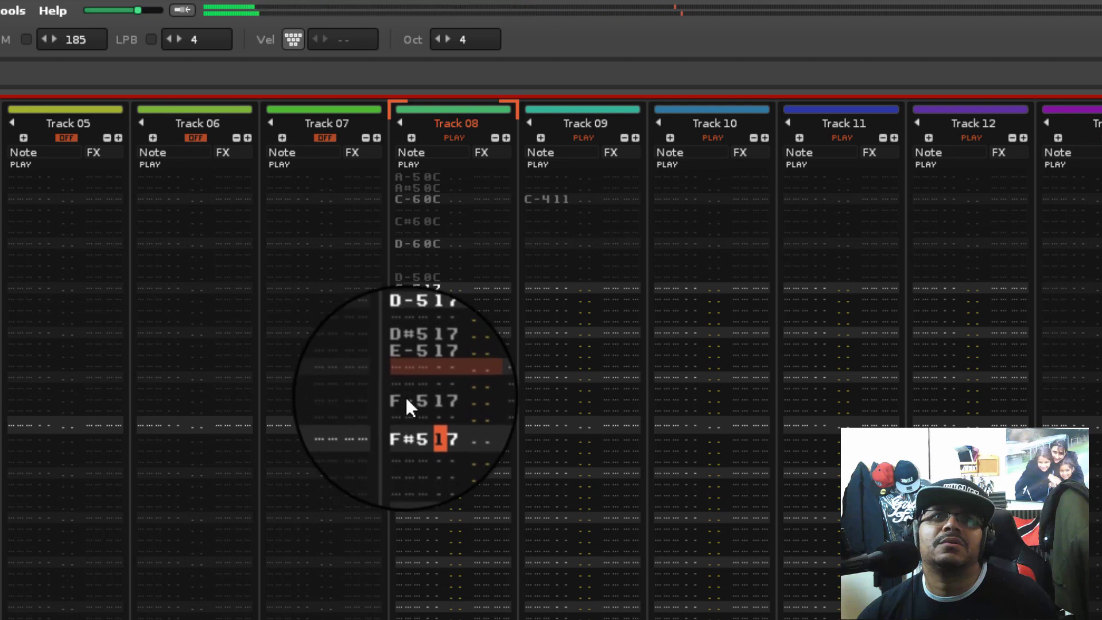
key("Left")
key("Down")
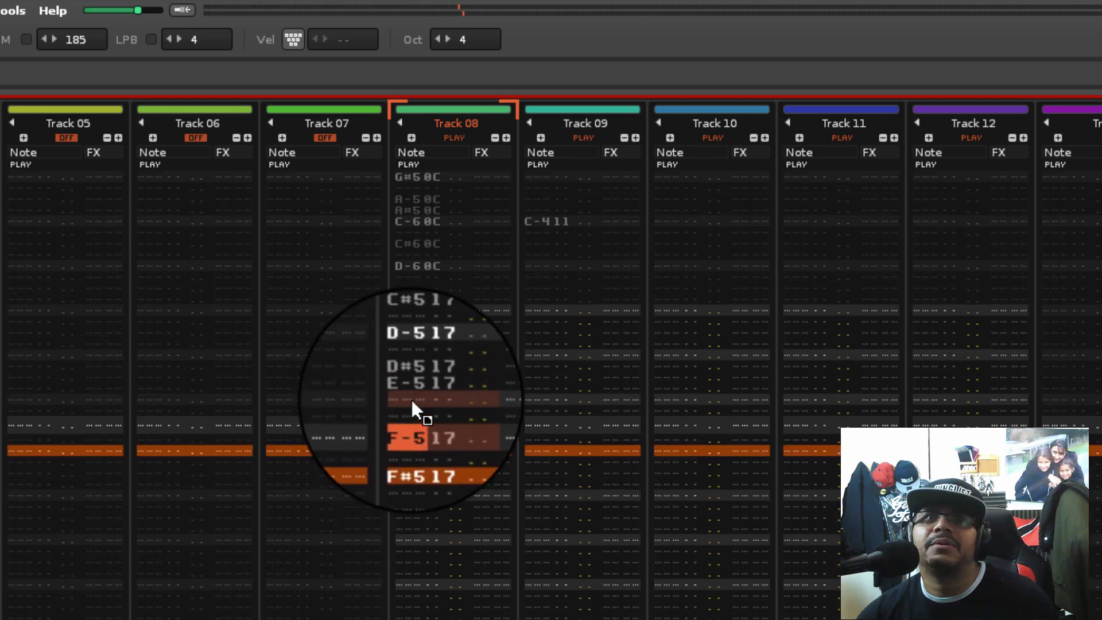
key("Down")
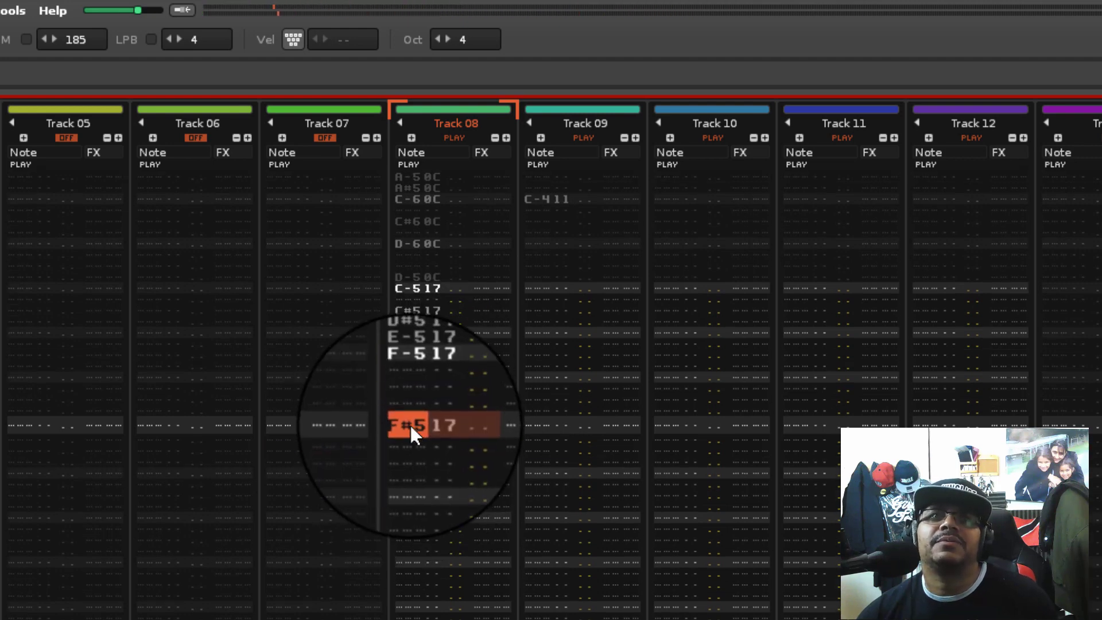
key("Down")
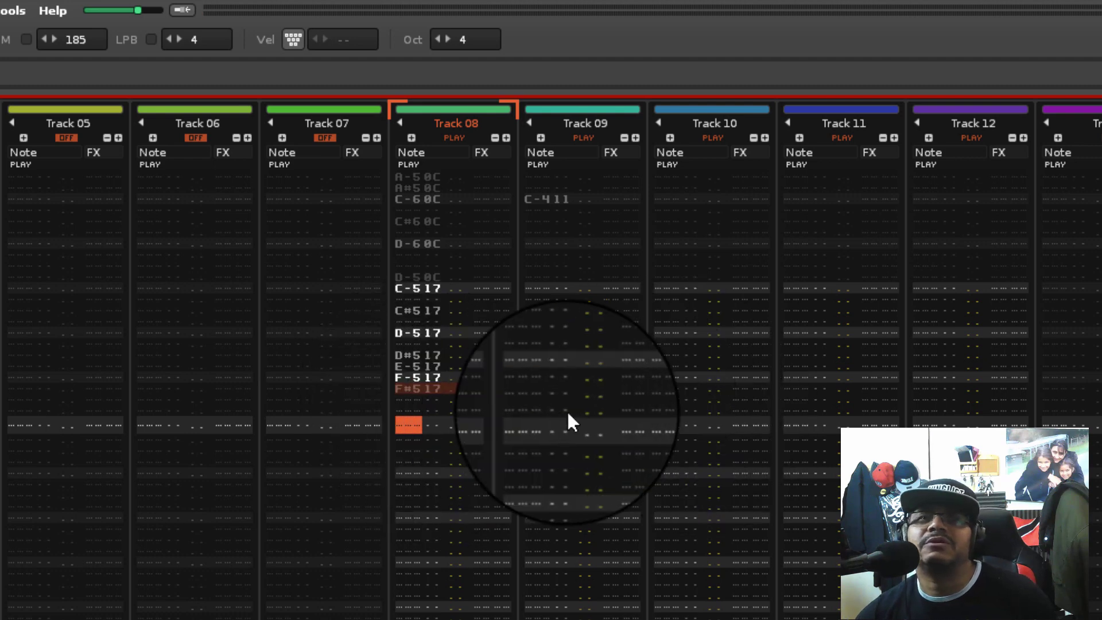
key("space")
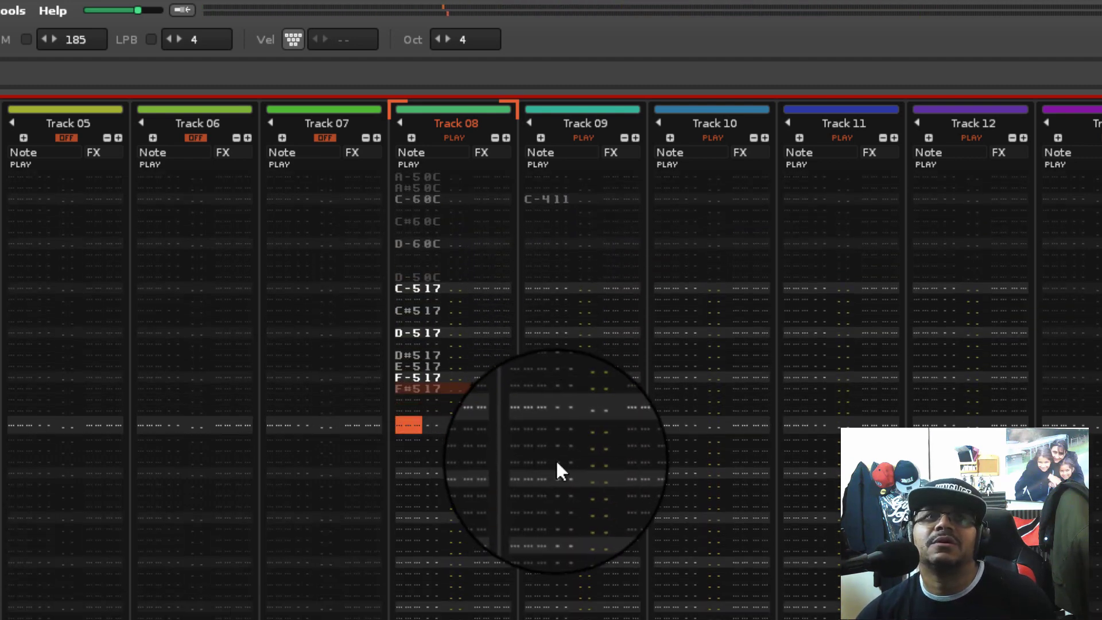
- Try D-5 and F-5 on line 0A of Track 08 and replace them with G-5 on instrument 17
key("Up")
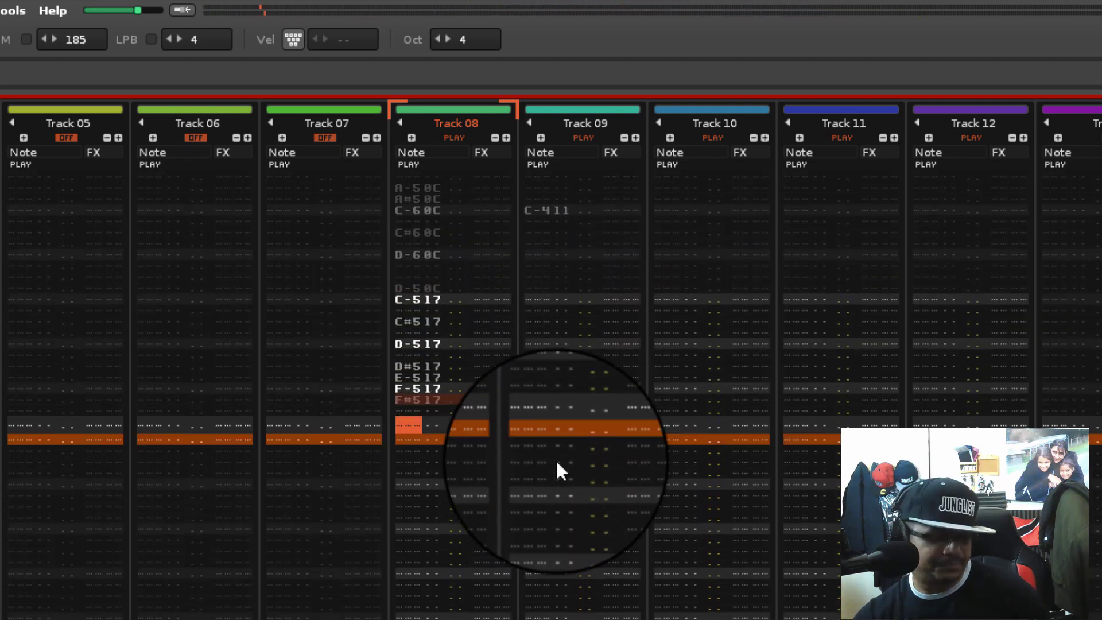
key("Up")
key("w")
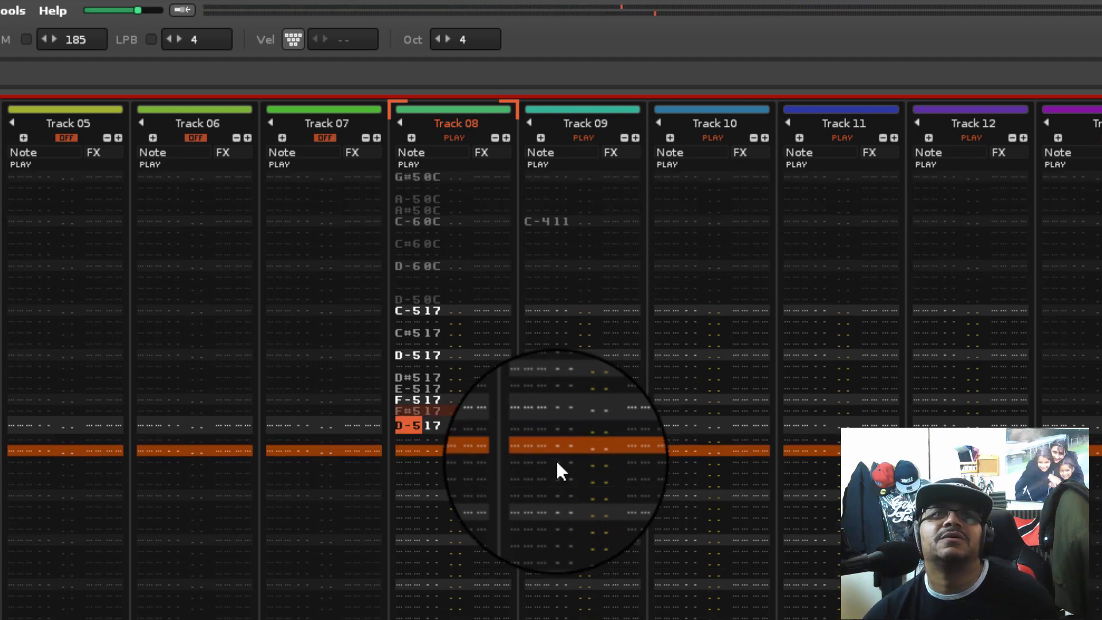
key("Down")
key("Up")
key("e")
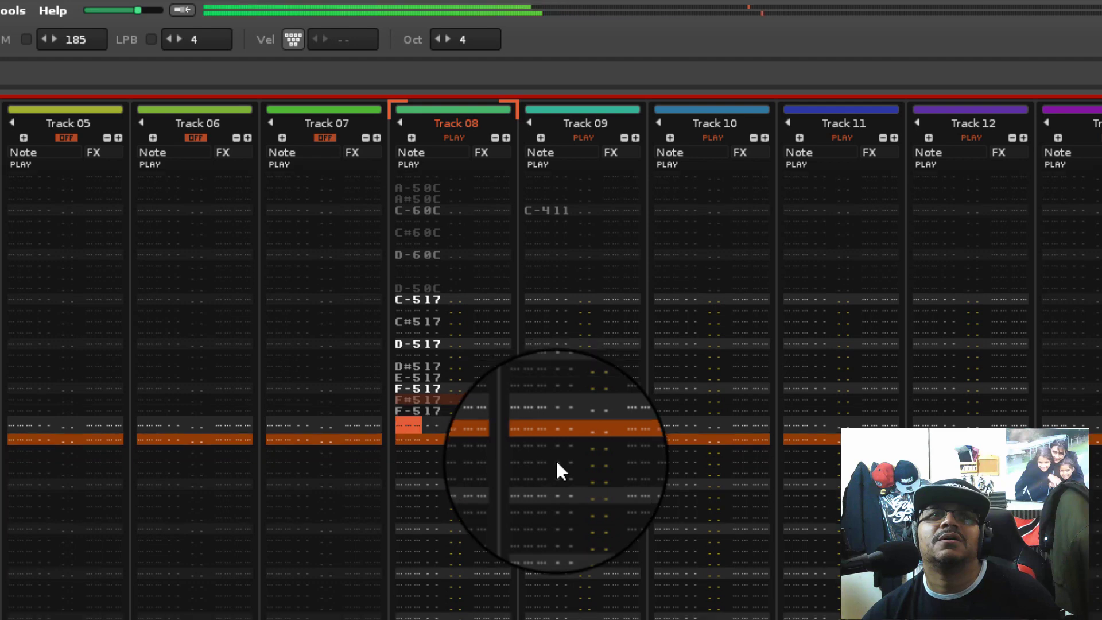
key("t")
key("Down")
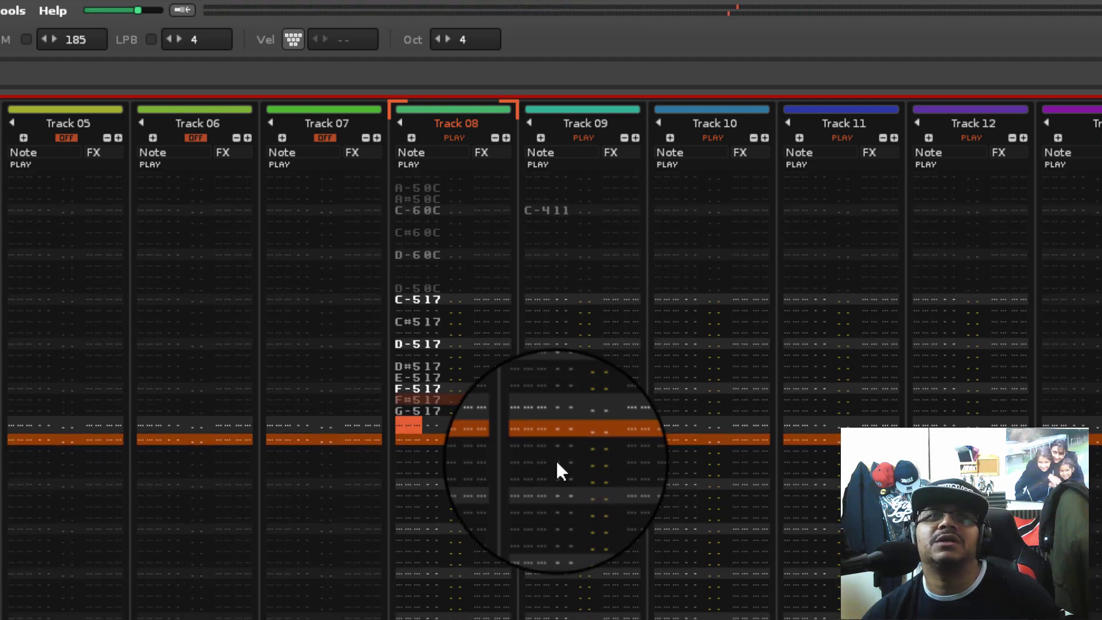
- Enter G#5 on line 0B and A-5 on line 0C of Track 08 with instrument 17, and play the sequence
key("6")
key("Down")
key("y")
key("Down")
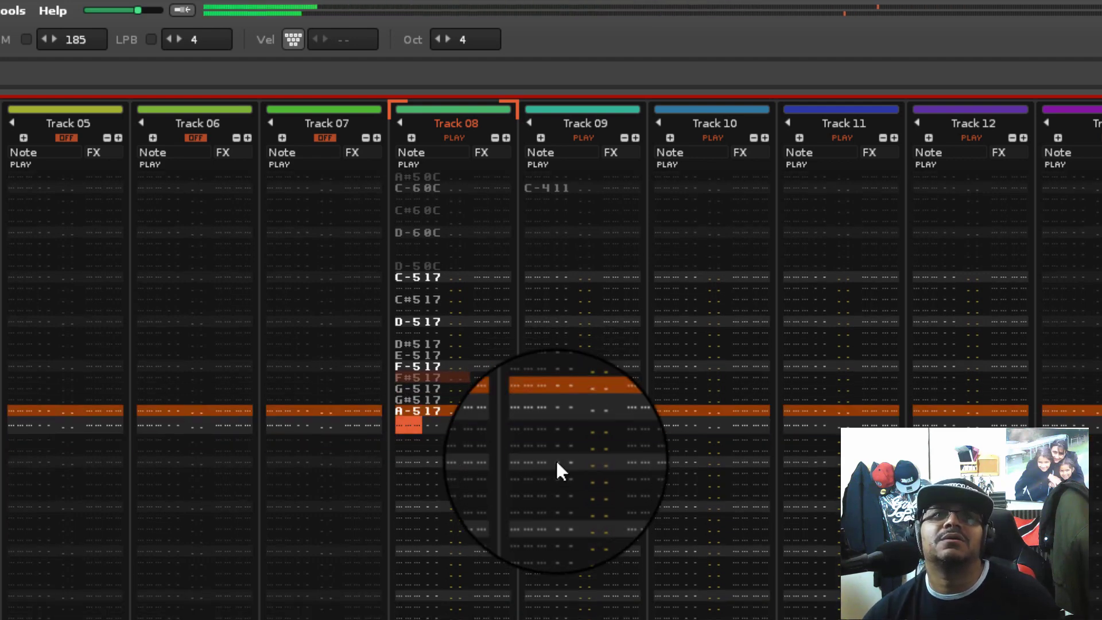
key("space")
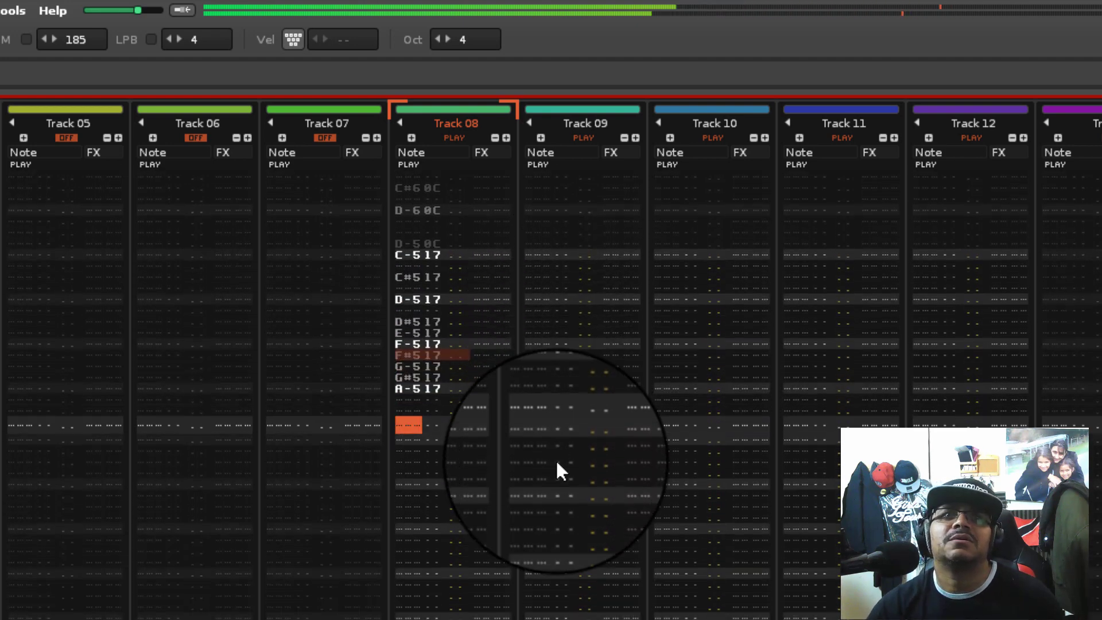
- Enter A#5 on line 0E, B-5 on 0F, C-6 on 10 and C#6 on 11 of Track 08 with instrument 17
key("space")
key("space")
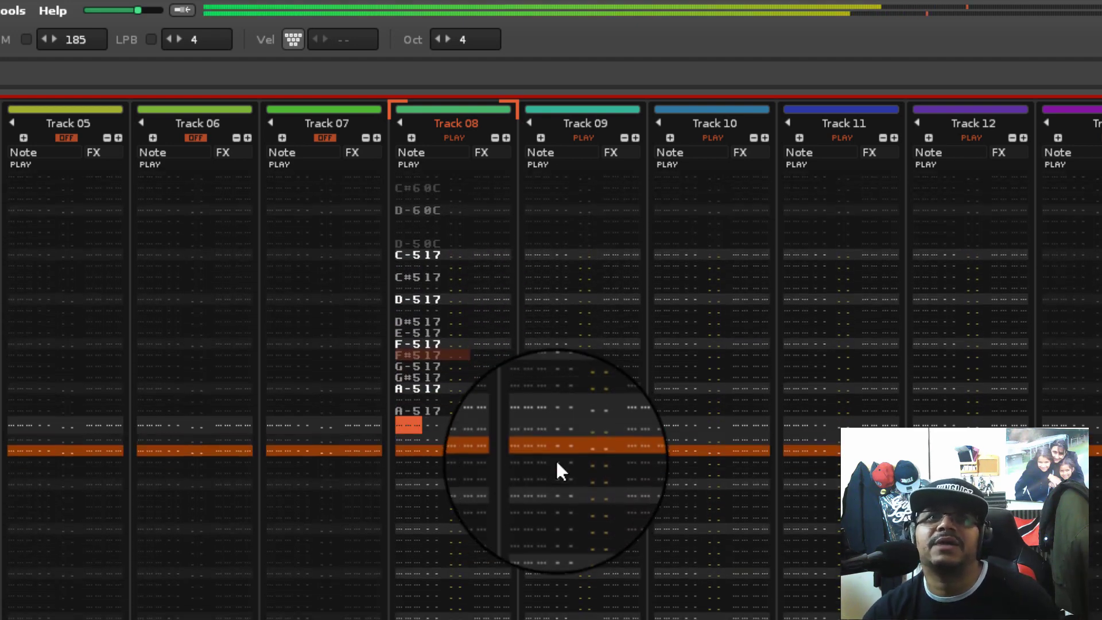
key("space")
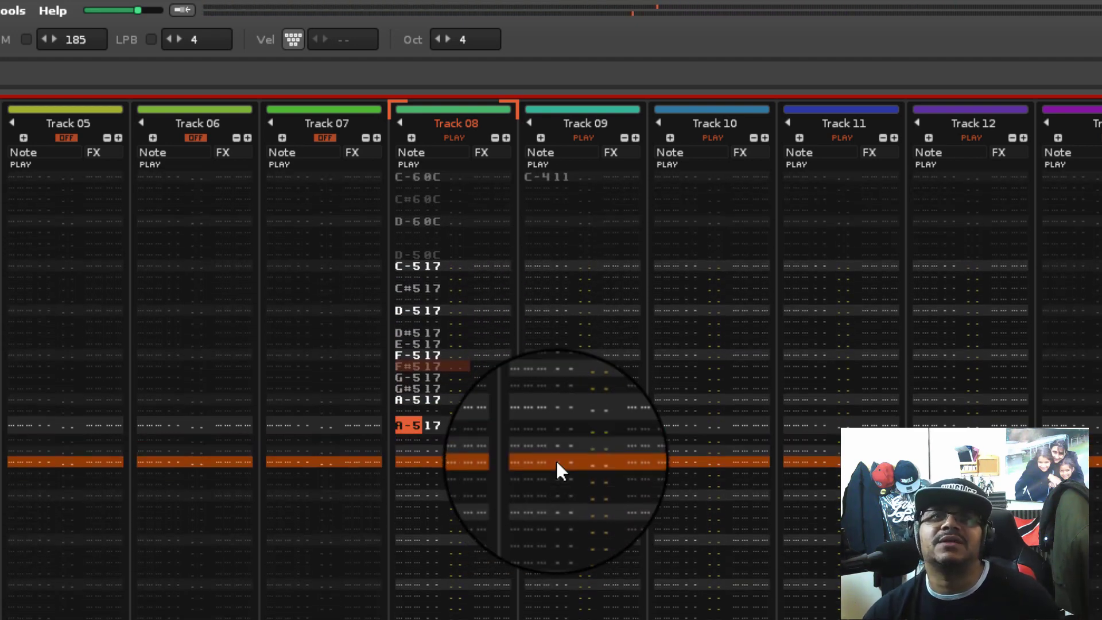
key("7")
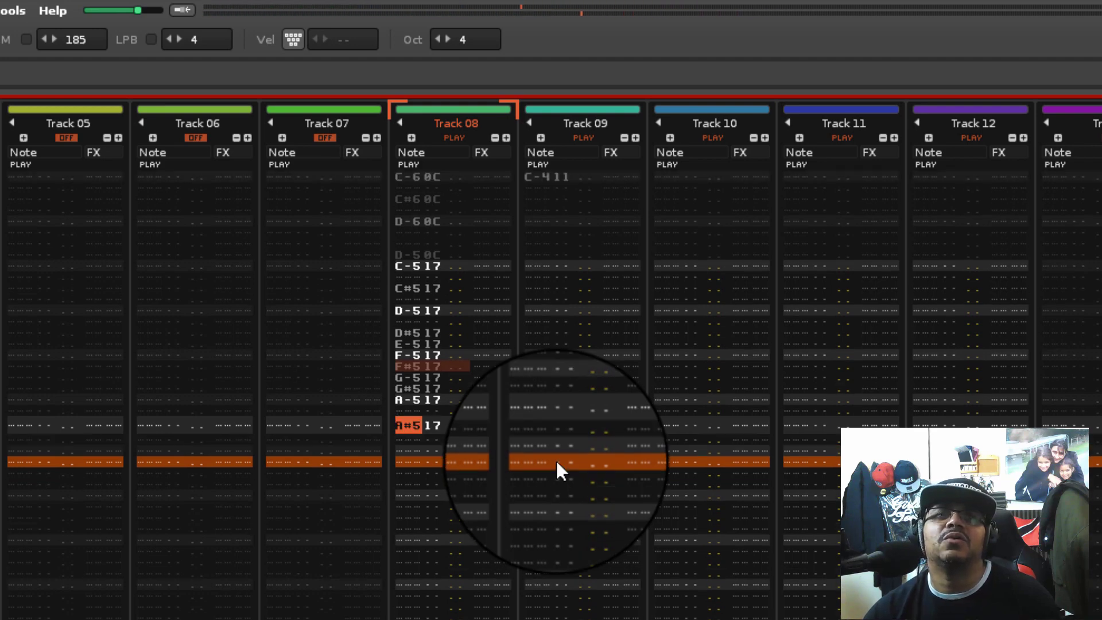
key("u")
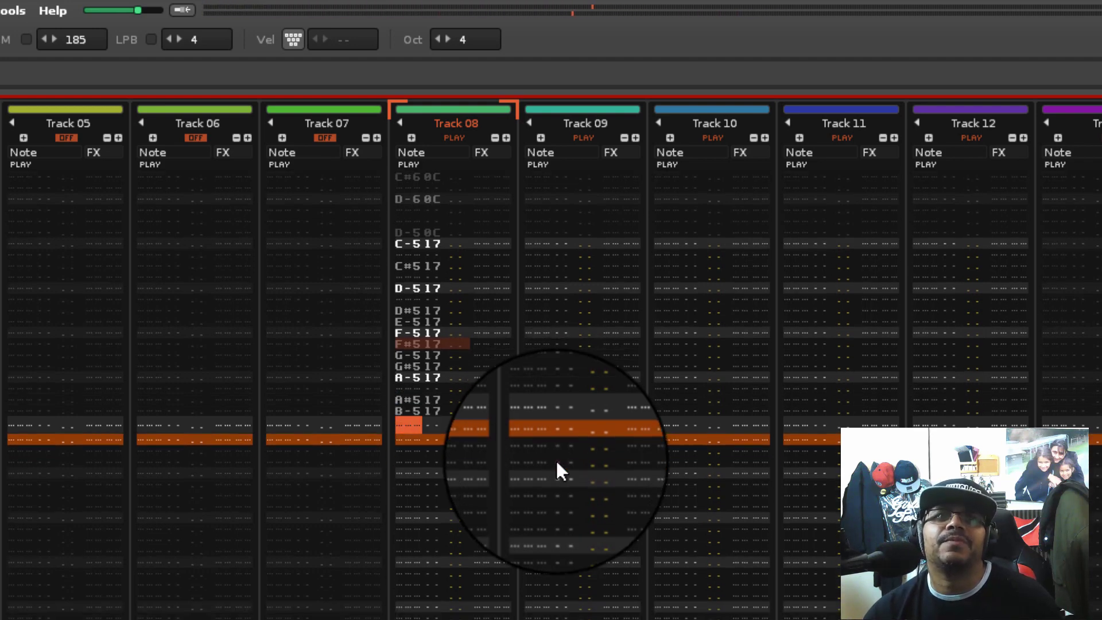
key("i")
key("9")
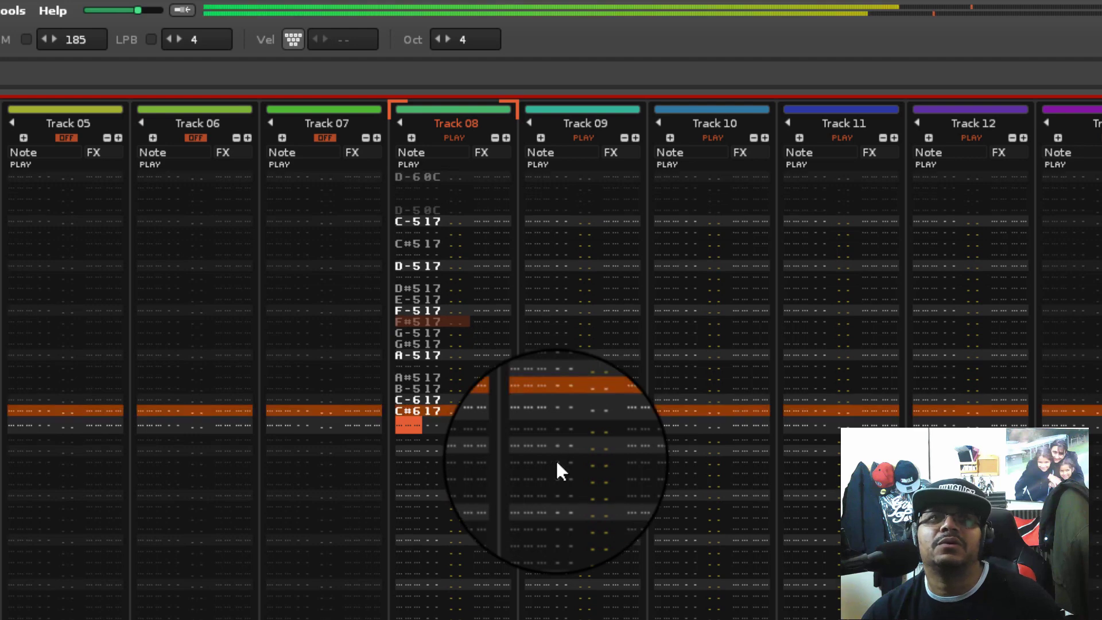
- Play the Track 08 sequence several times and examine the notes from A#5 on line 0E to C#6 on line 11
key("space")
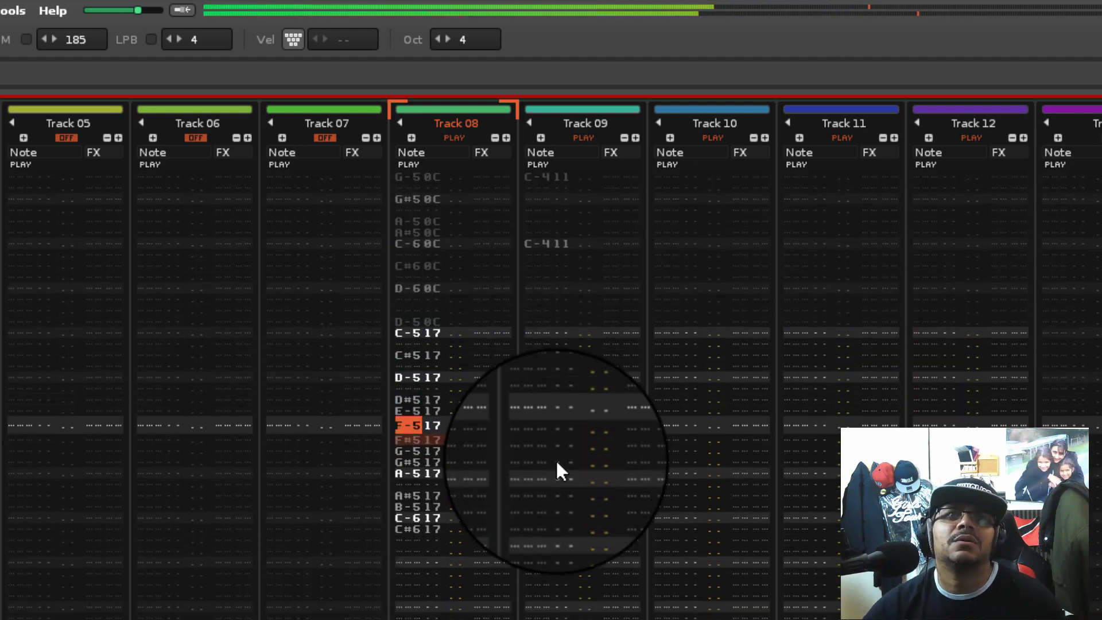
key("space")
key("Up")
key("Up")
key("Up")
key("Up")
key("Up")
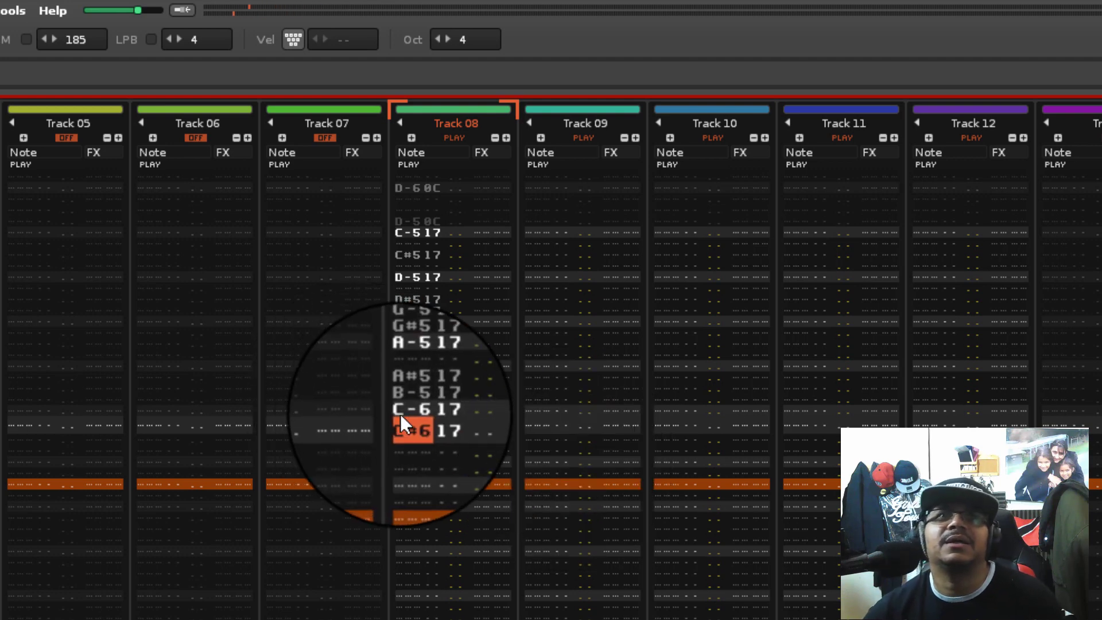
key("Up")
key("Up")
key("Up")
left_click_drag(415, 459, 411, 411)
key("space")
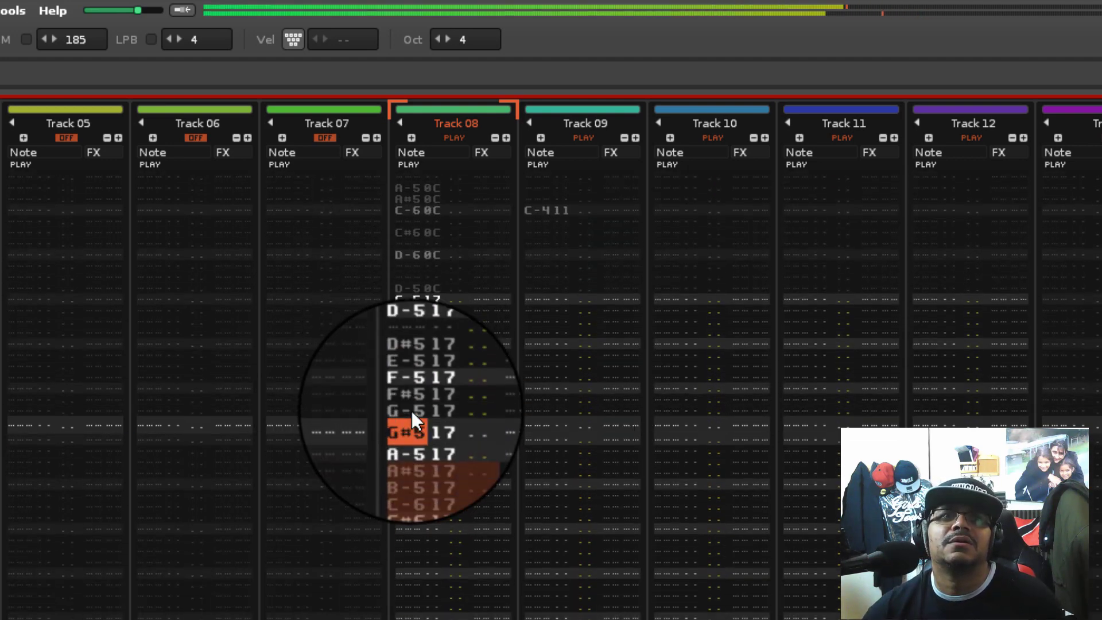
key("space")
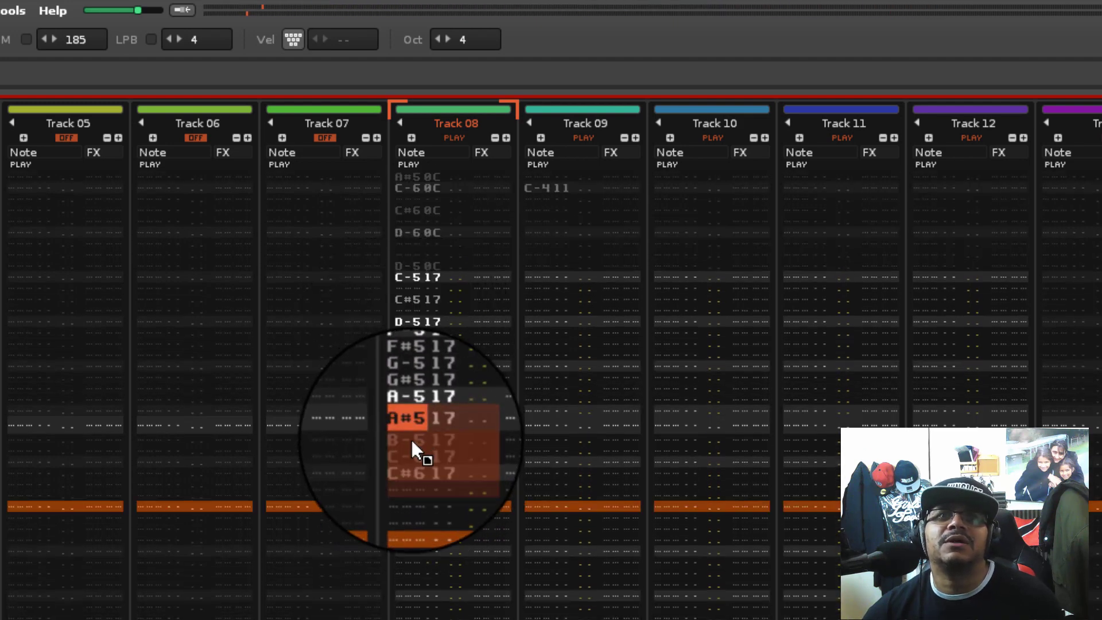
key("space")
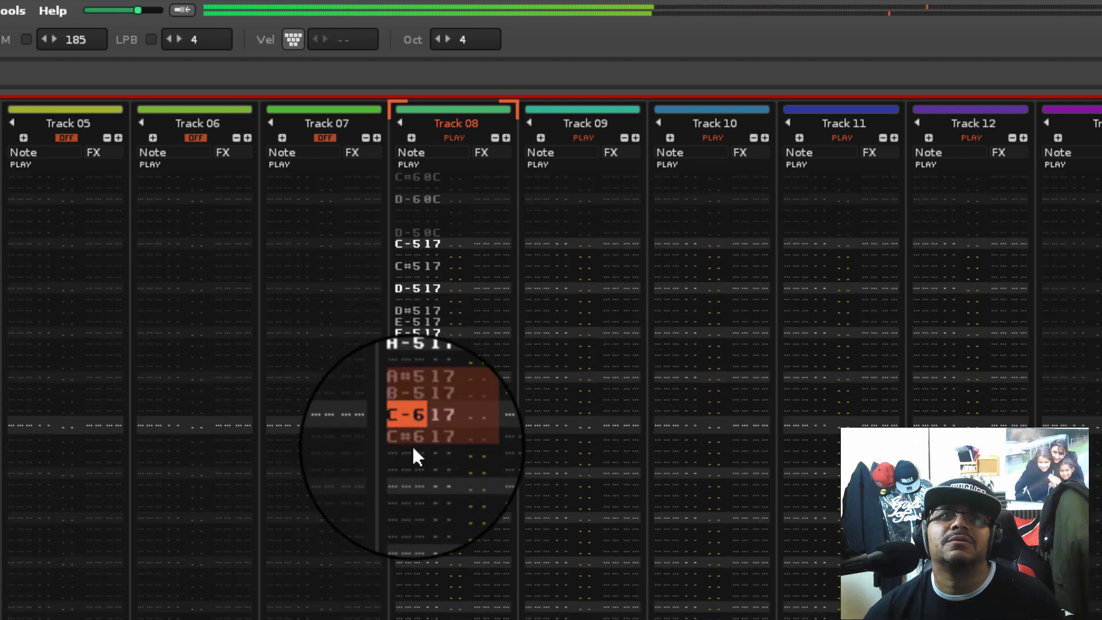
key("space")
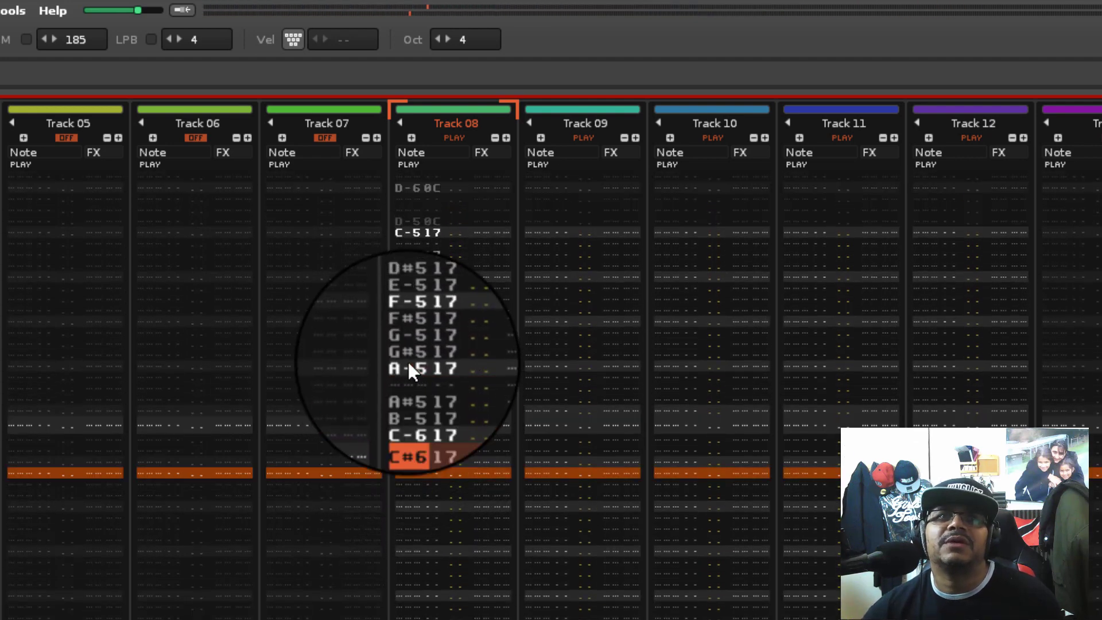
- Delete the C#6 note on line 11 and the C-6 note on line 10 of Track 08, and play the shortened sequence
key("space")
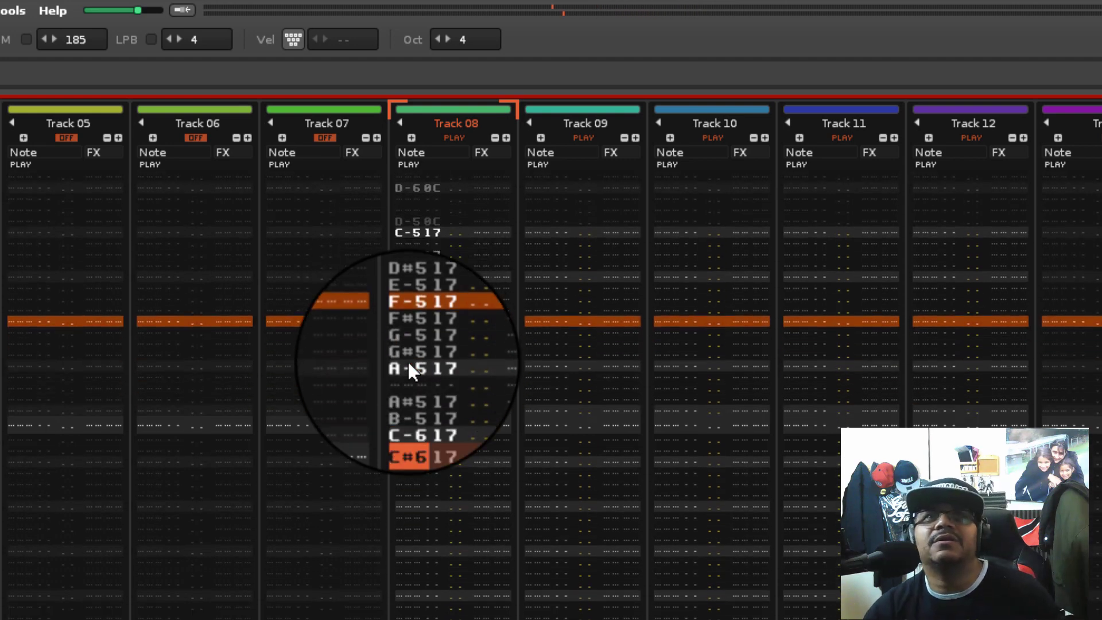
key("space")
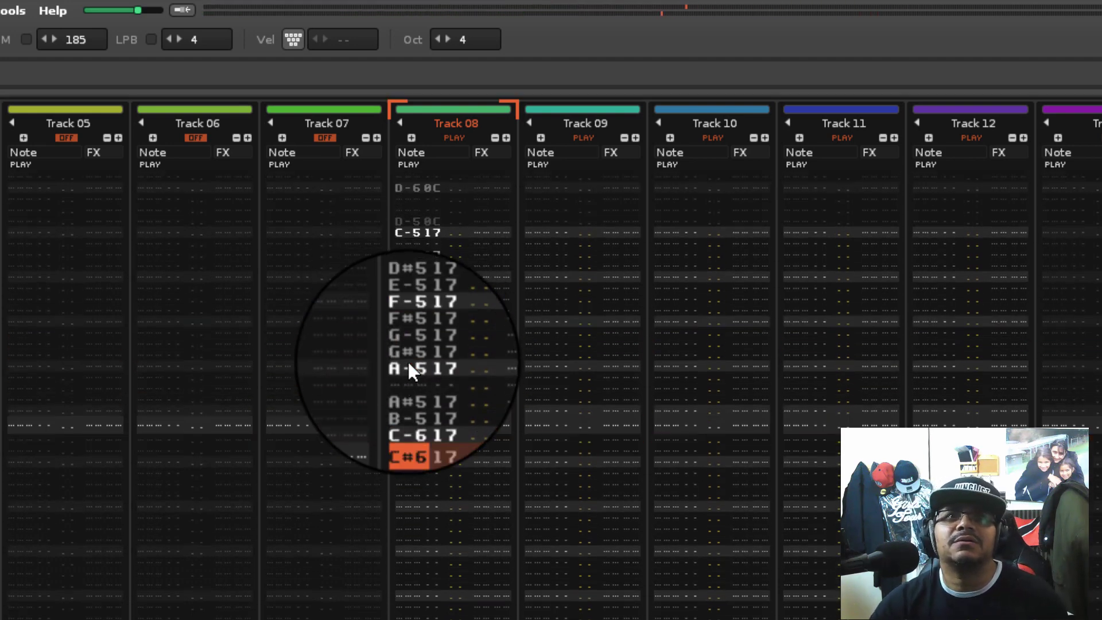
key("space")
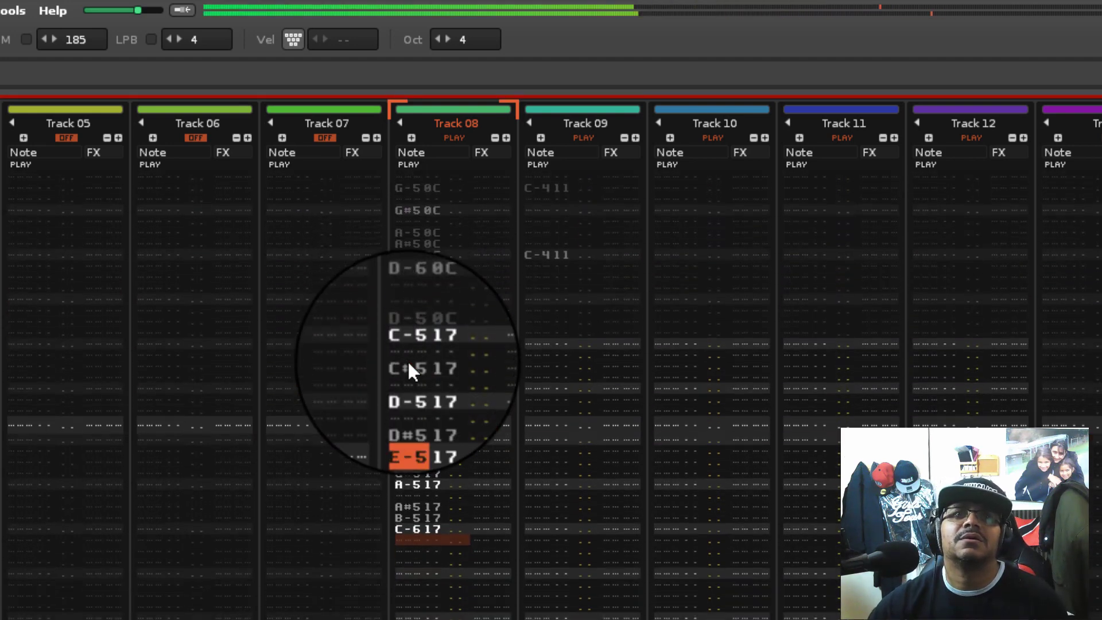
key("space")
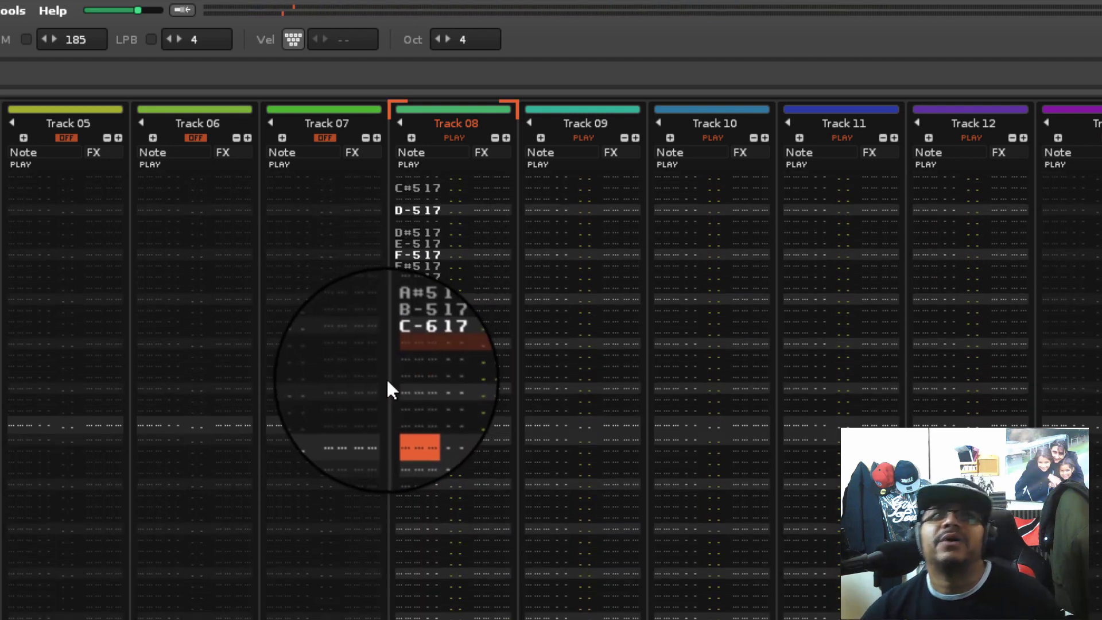
left_click(401, 345)
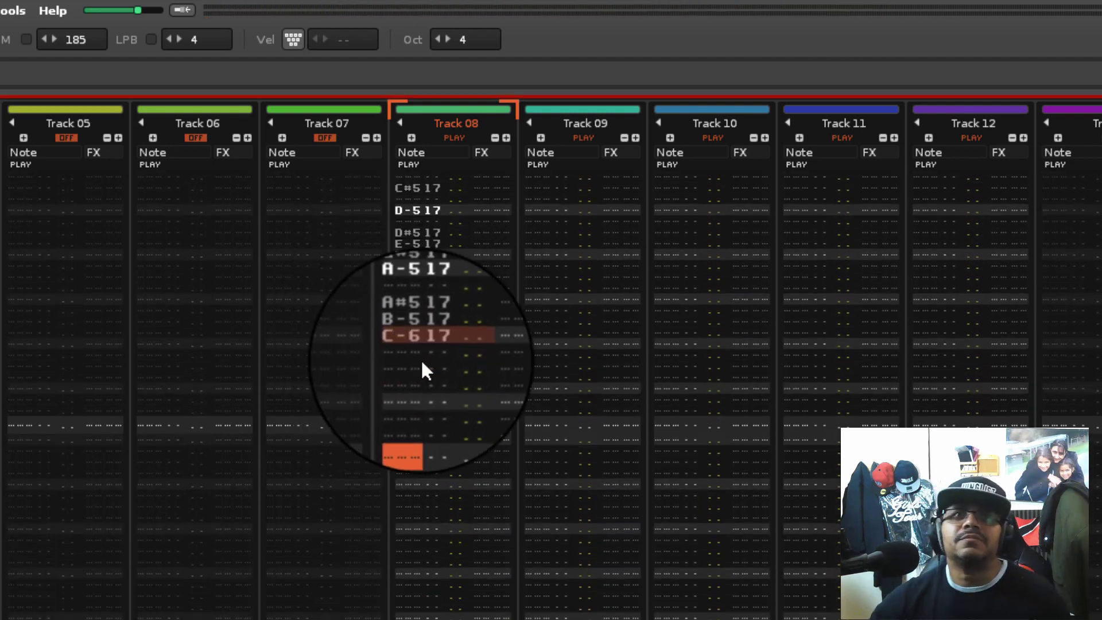
key("space")
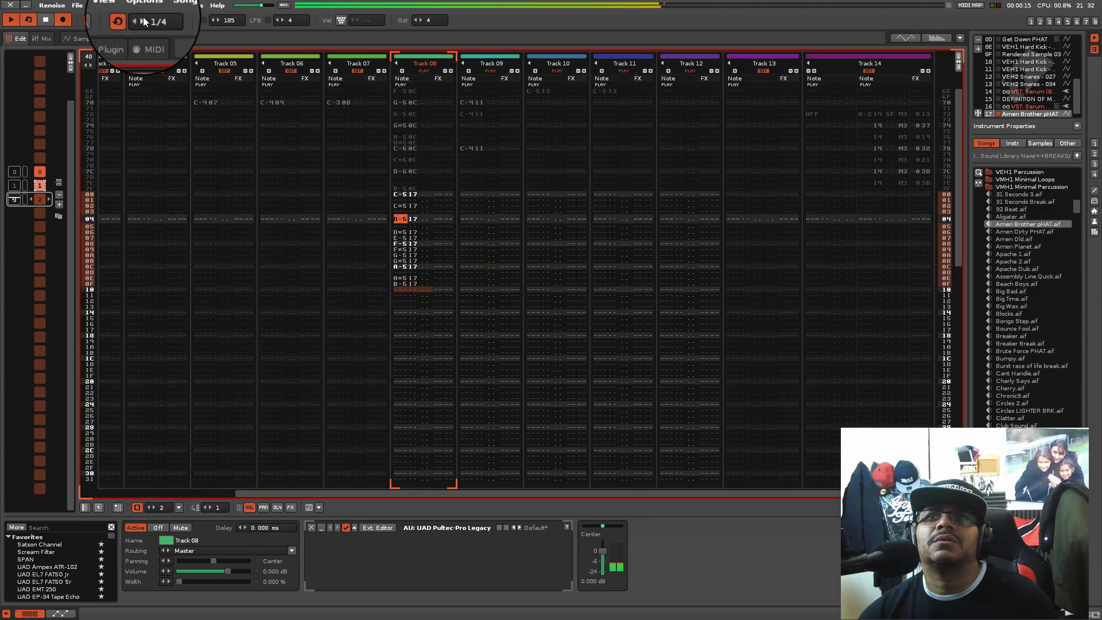
key("space")
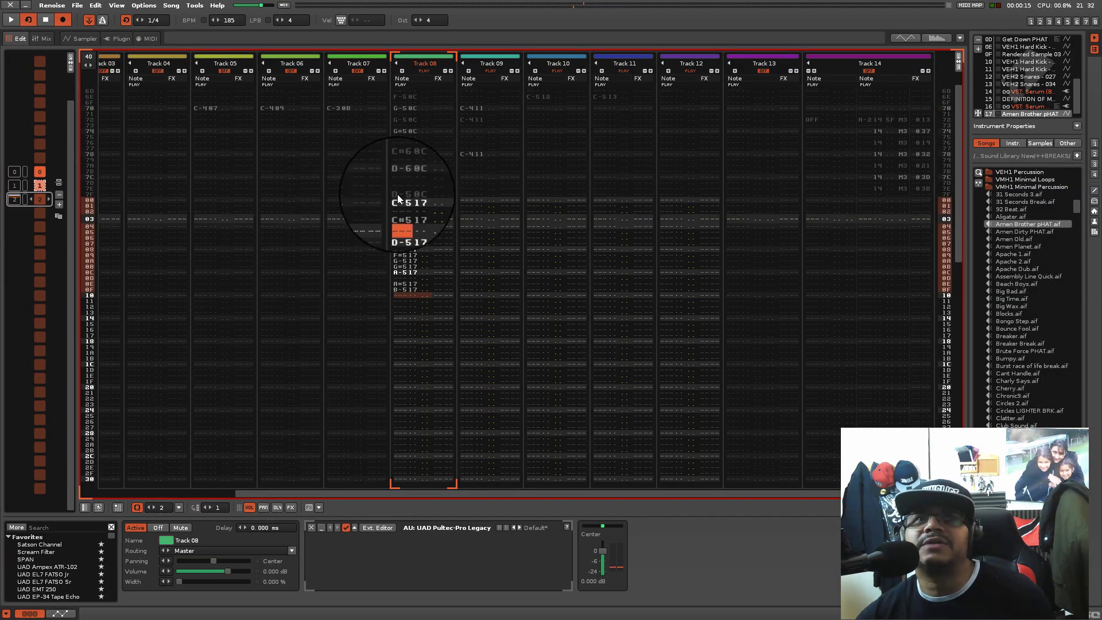
- Select lines 00 to 10 of Track 08, create a phrase from the track's notes, and return to the pattern editor
left_click_drag(397, 195, 418, 312)
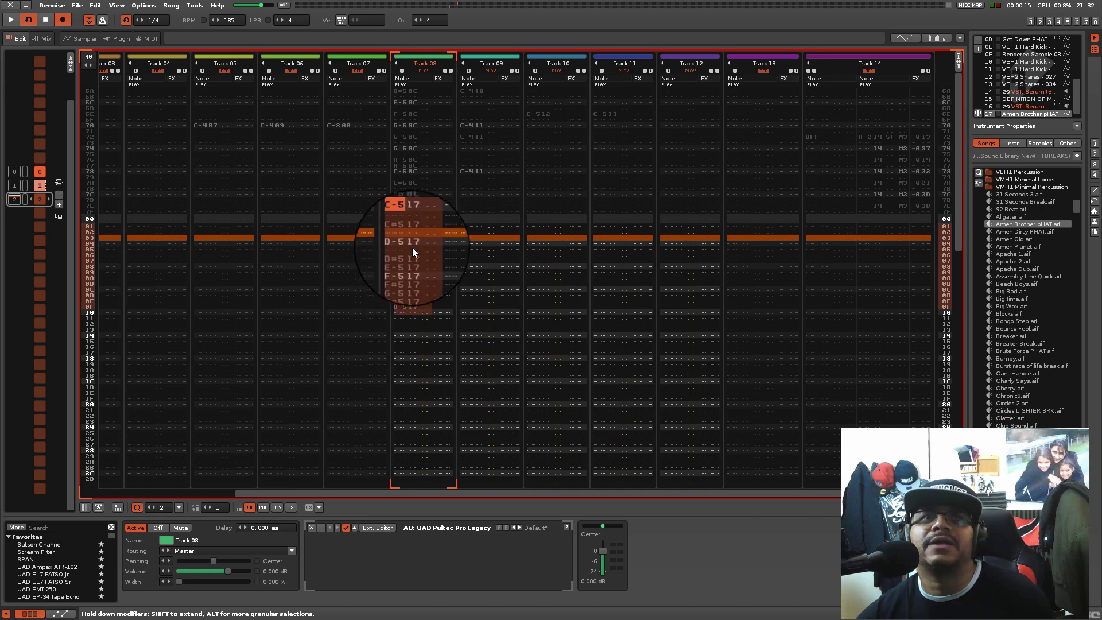
right_click(404, 219)
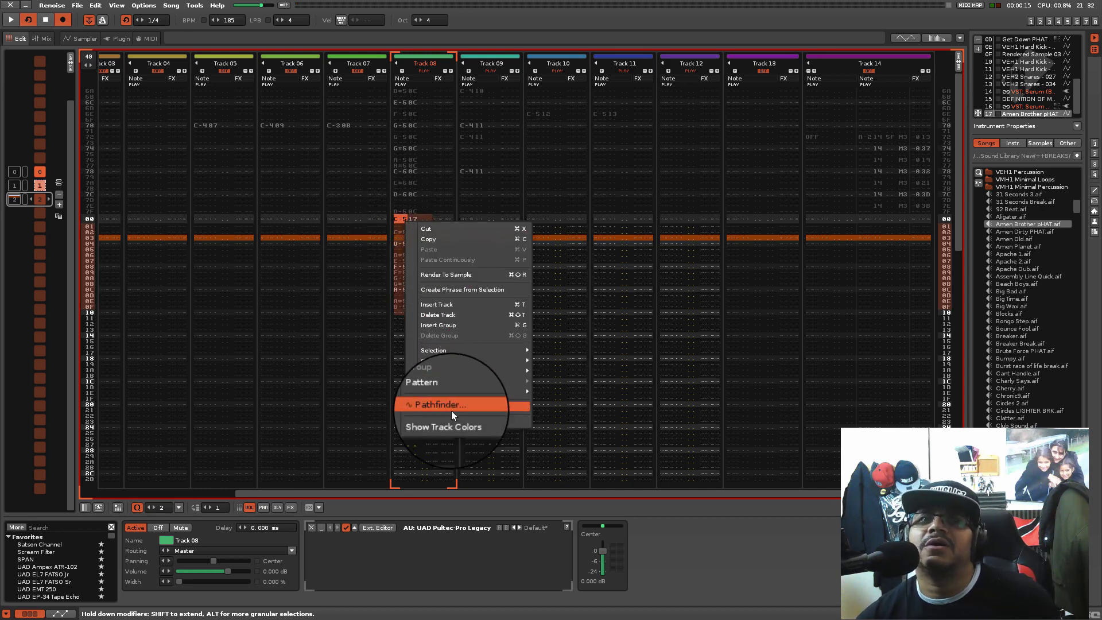
mouse_move(455, 372)
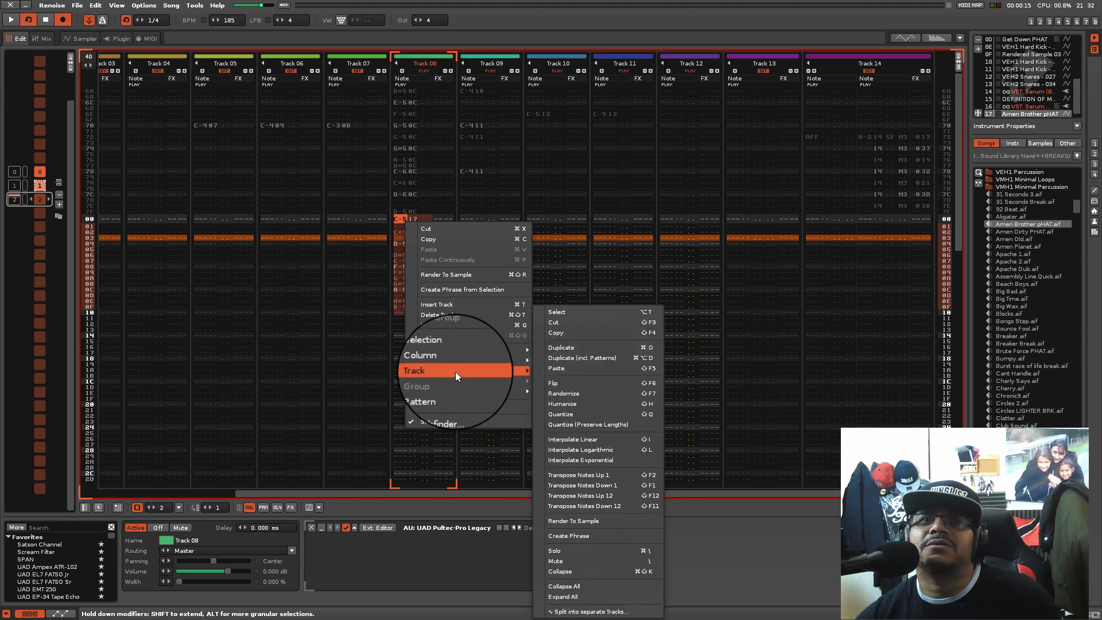
left_click(568, 521)
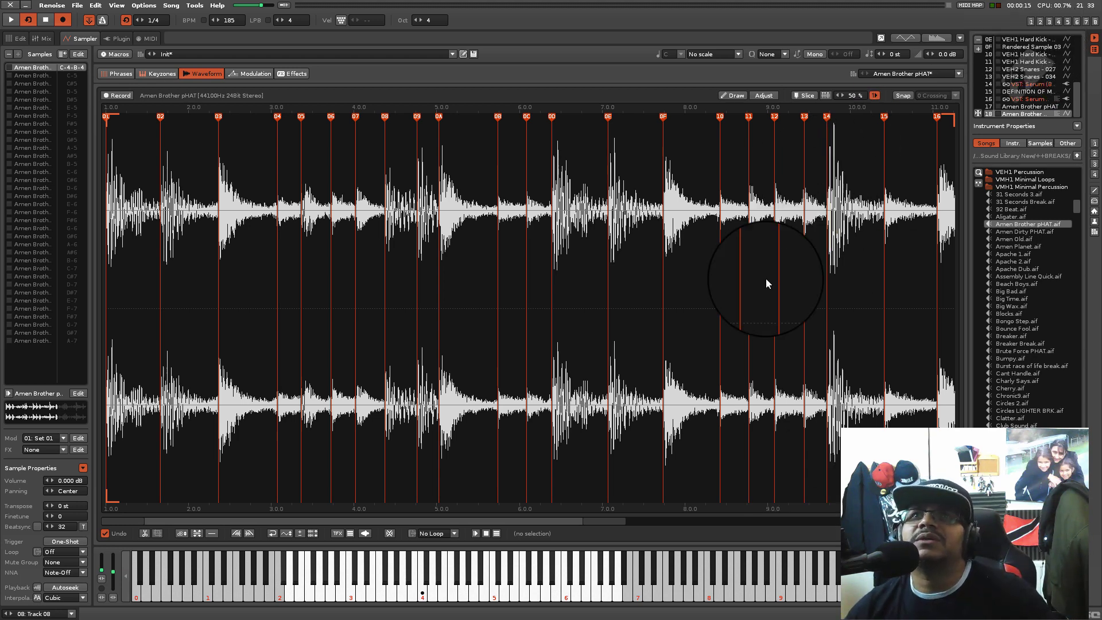
left_click(1031, 23)
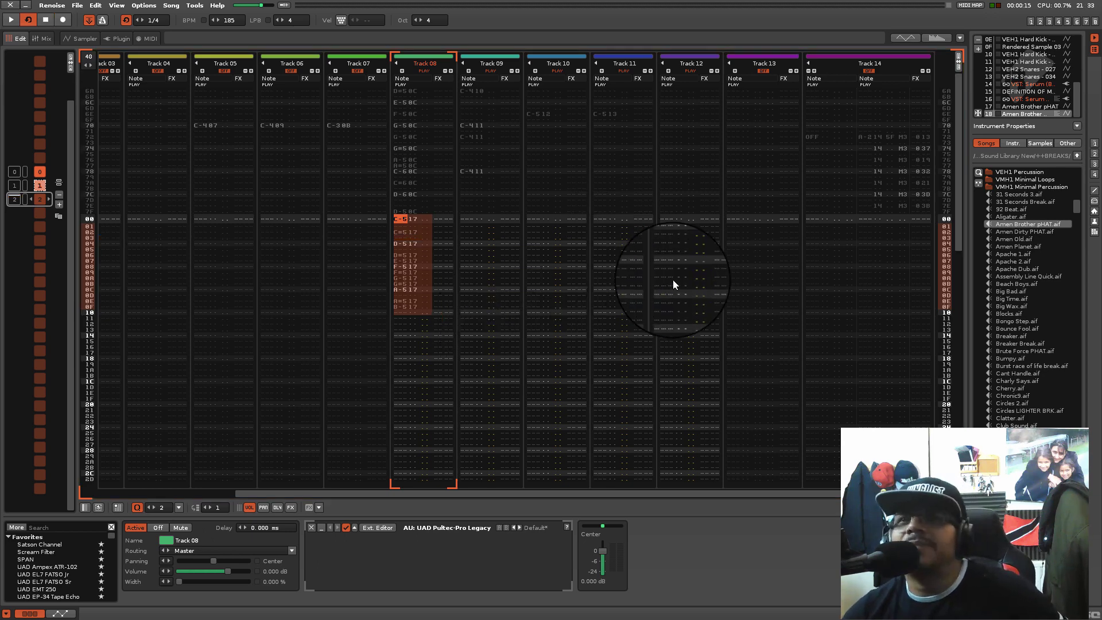
- Play back the original slice notes in Track 08 from the pattern editor
scroll(677, 298, "down", 1)
scroll(677, 294, "down", 2)
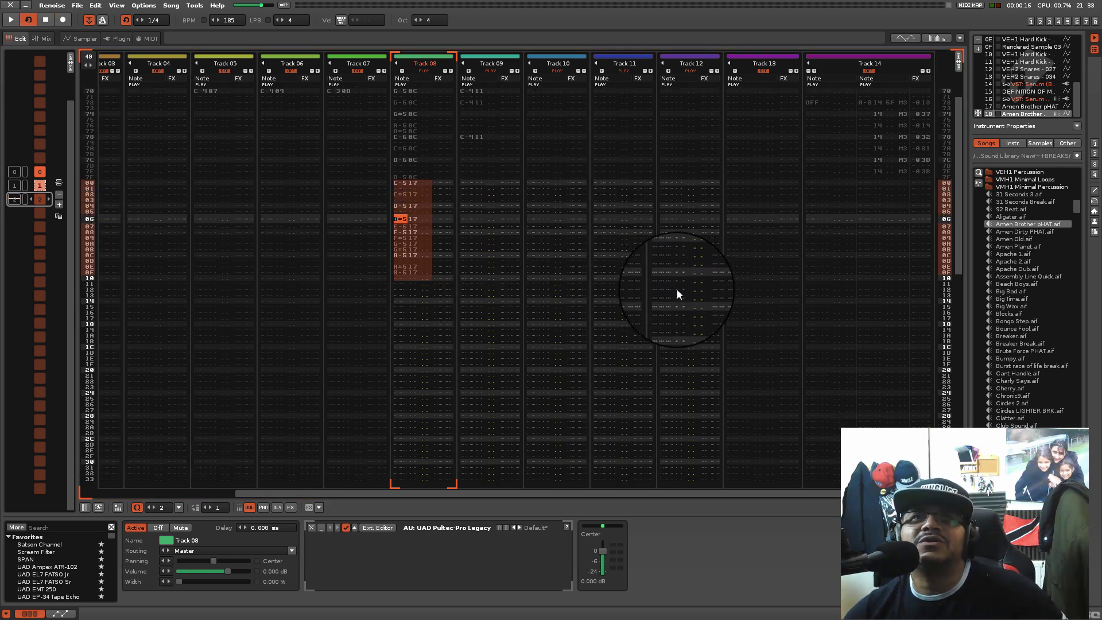
key("space")
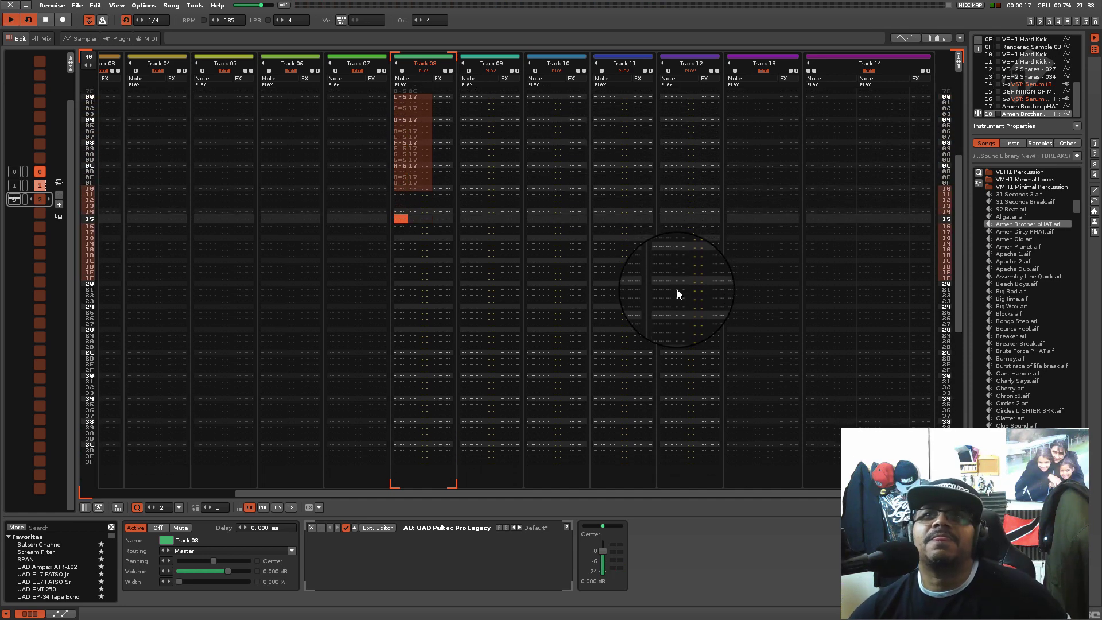
key("space")
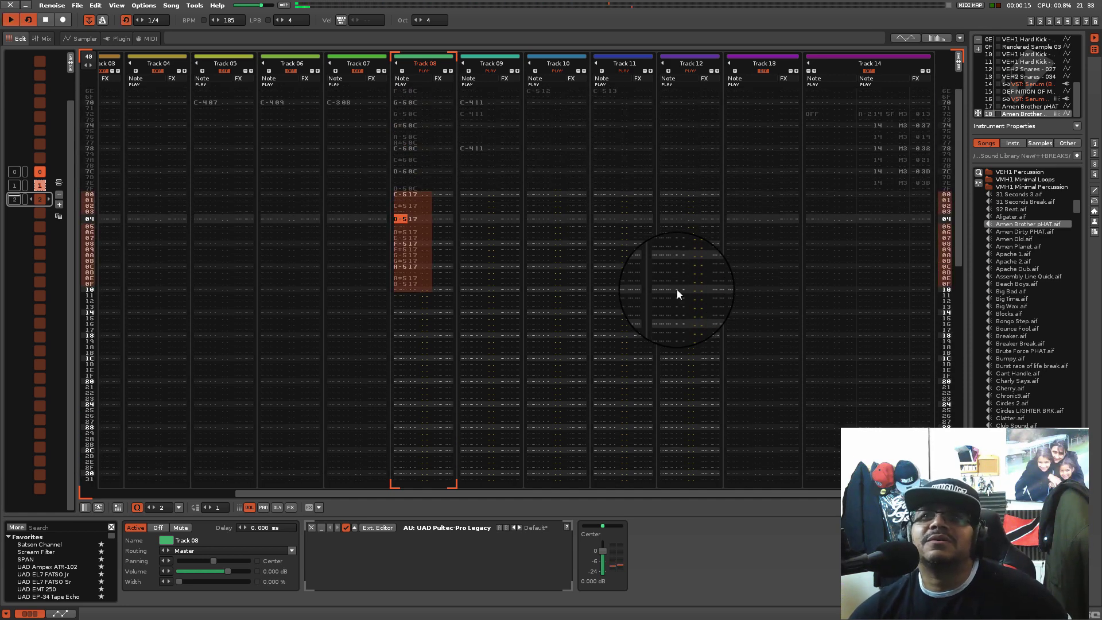
key("space")
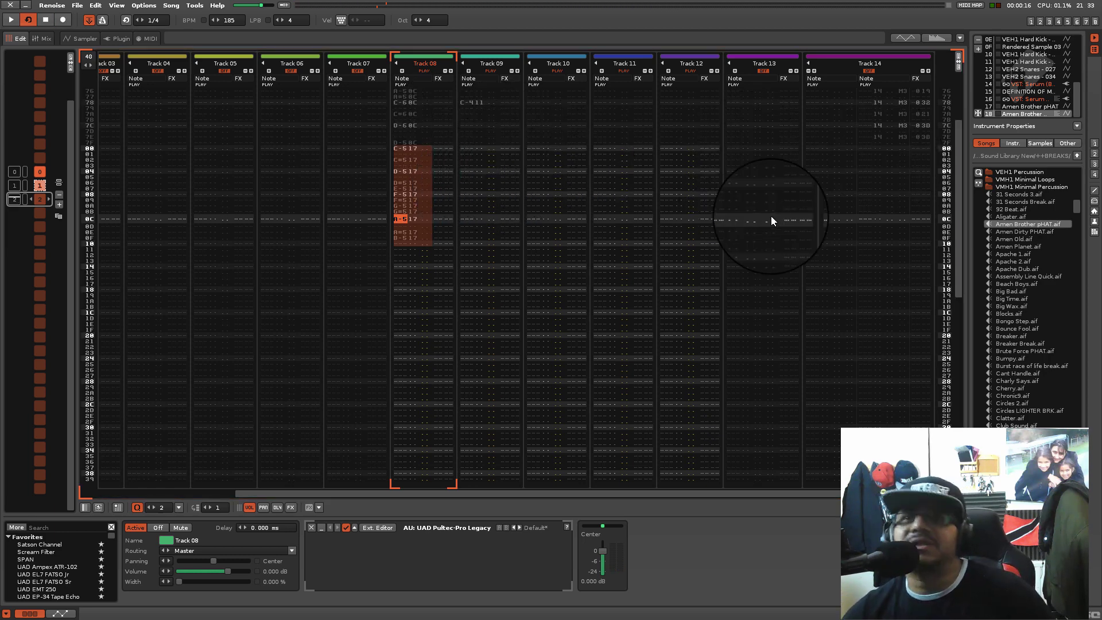
scroll(934, 219, "down", 2)
scroll(934, 220, "down", 2)
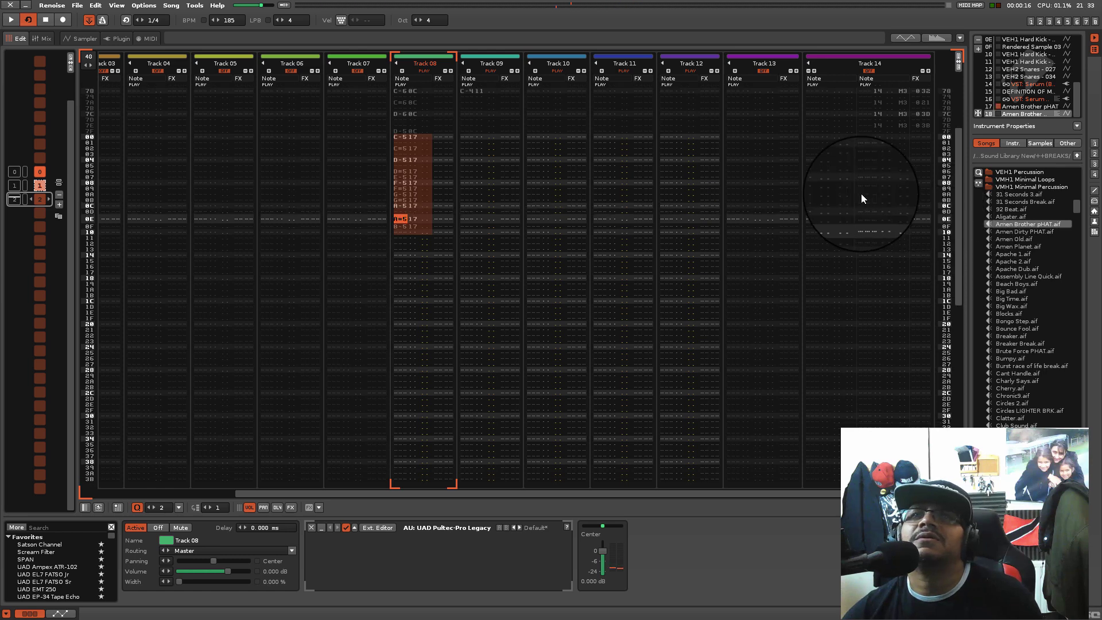
- Open the phrase of instrument 18, set its length to 10 lines, and audition it with a note
left_click(1055, 113)
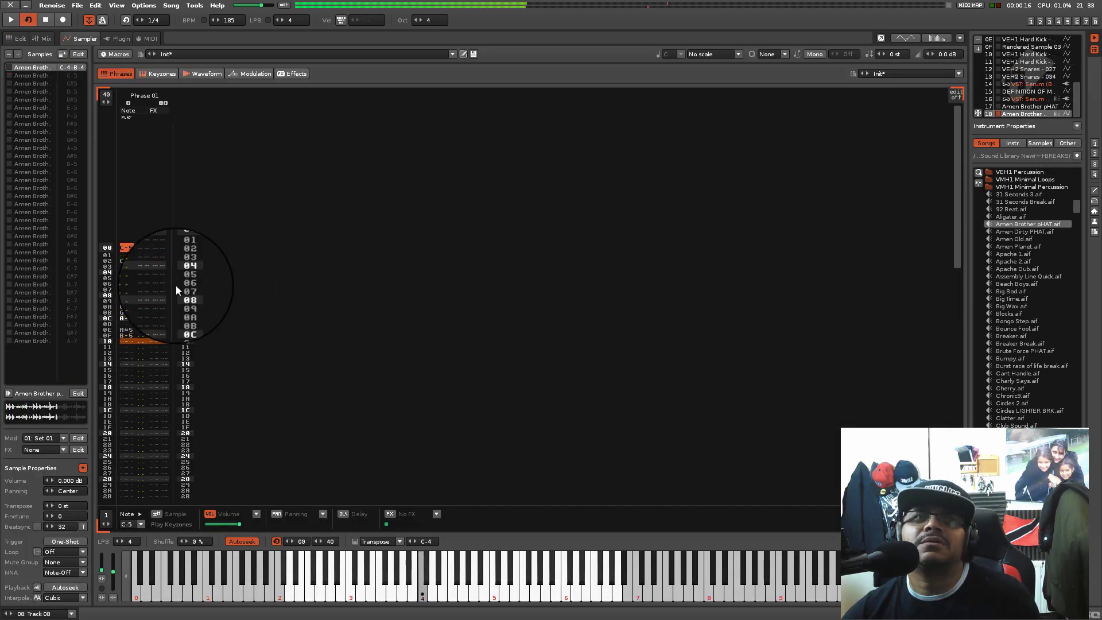
left_click(120, 341)
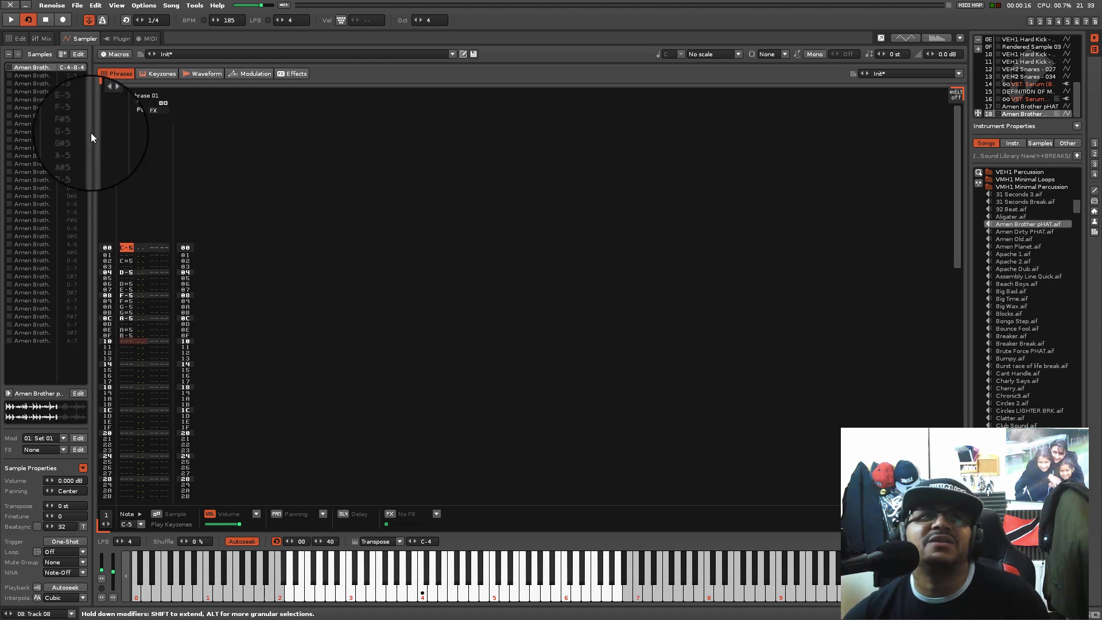
left_click(106, 94)
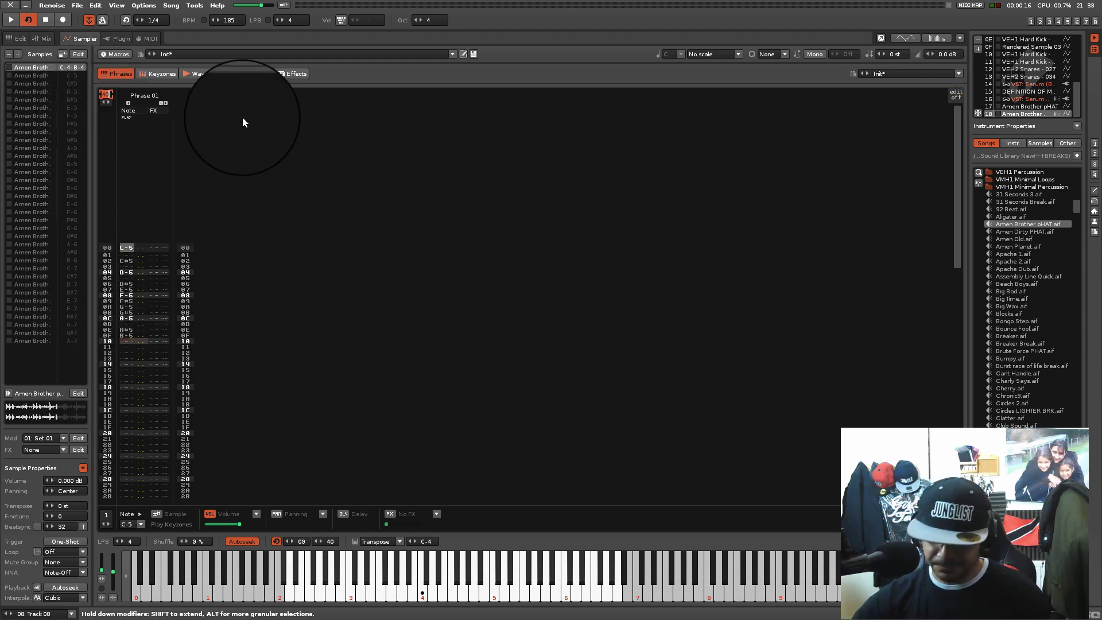
type("10")
key("Return")
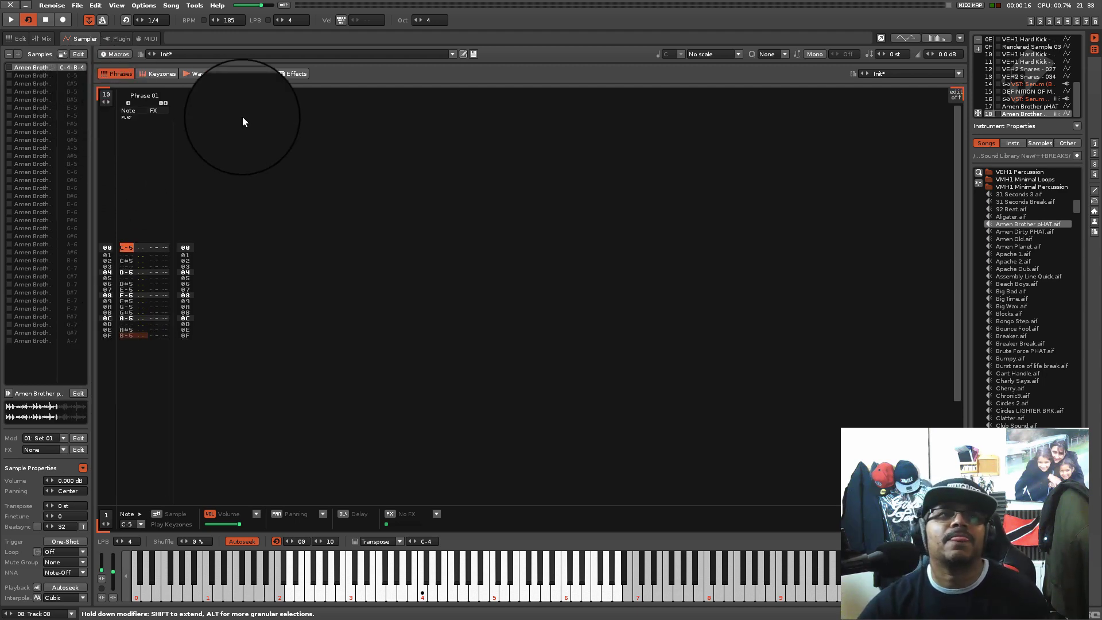
key("z")
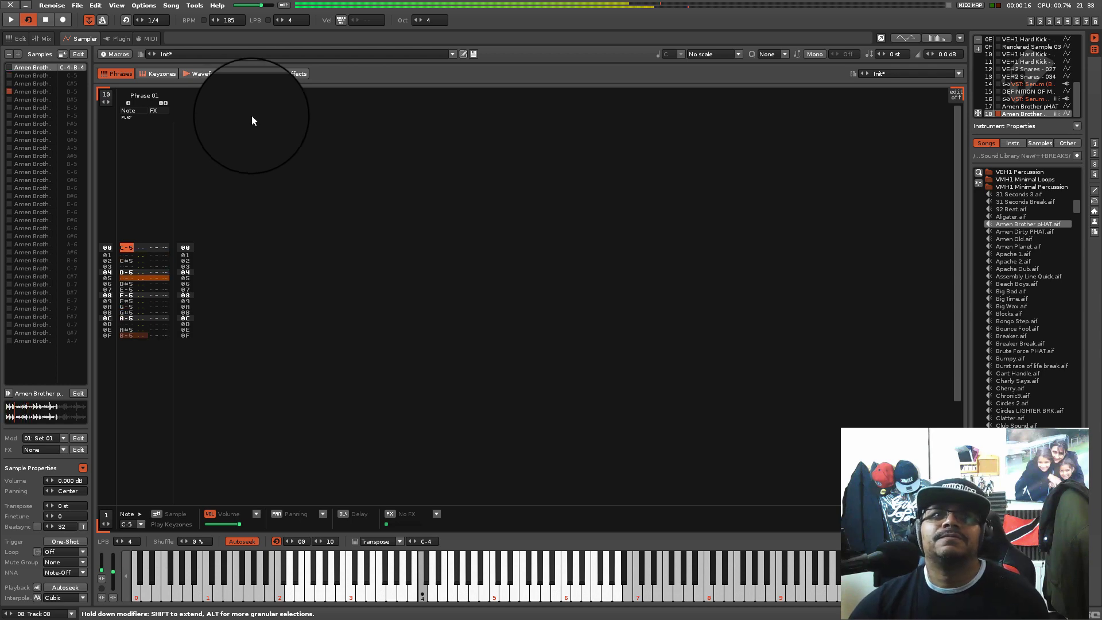
- Return to the pattern editor, undo the last pattern line change, and move down to line 0F of Track 08
key("F3")
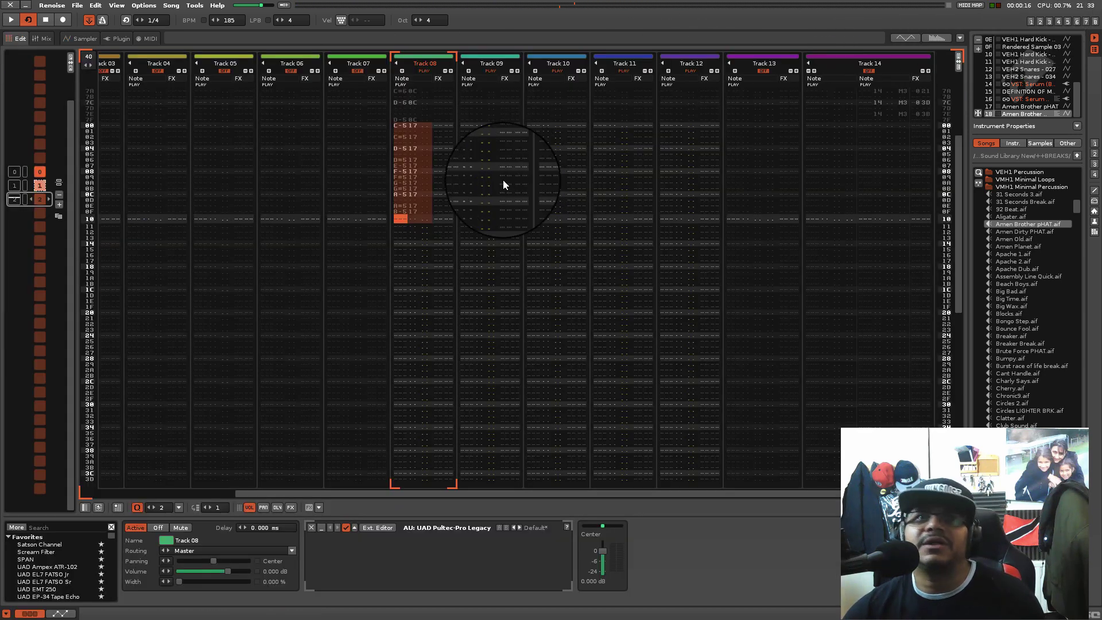
key("Escape")
key("super+z")
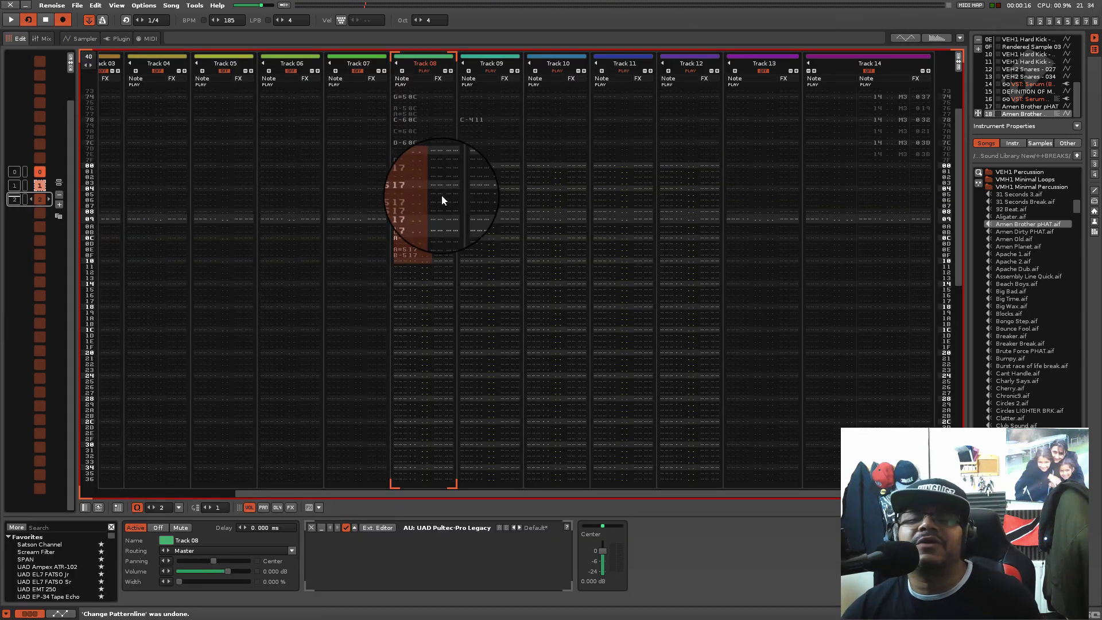
key("Down")
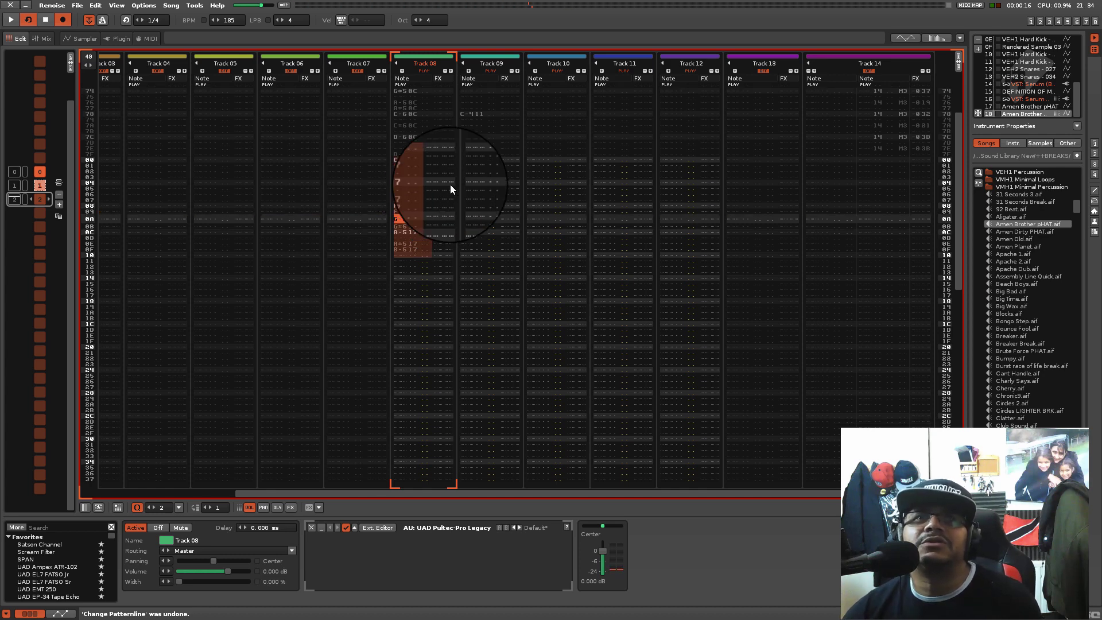
key("Down")
key("Down")
key("Down")
key("Down")
key("Down")
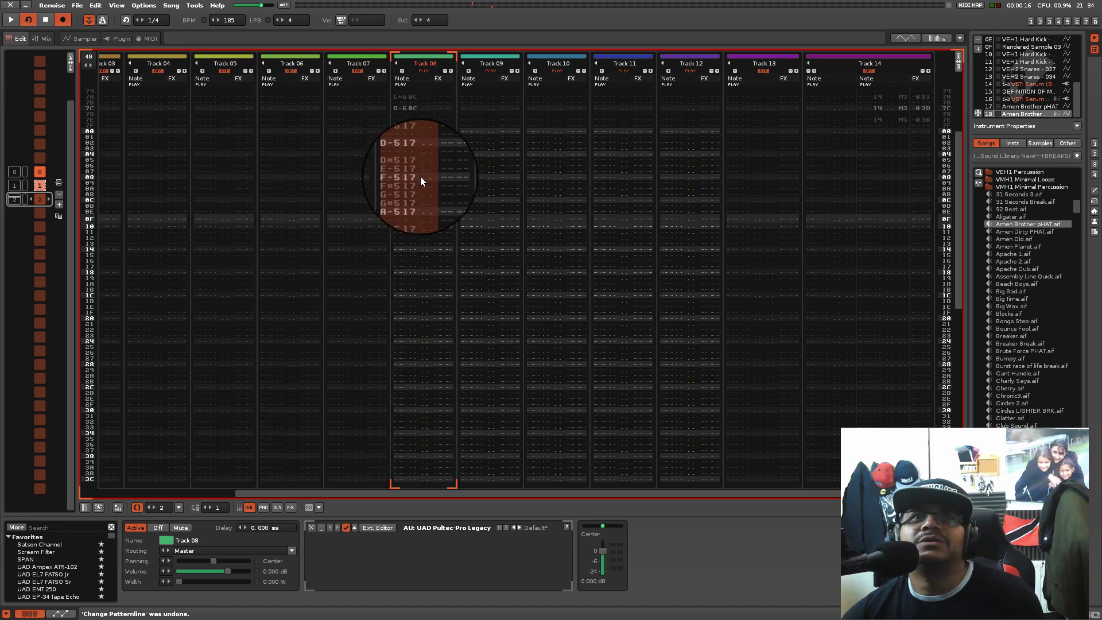
- Select lines 00 to 10 of Track 08 and render the selection to a sample
right_click(412, 165)
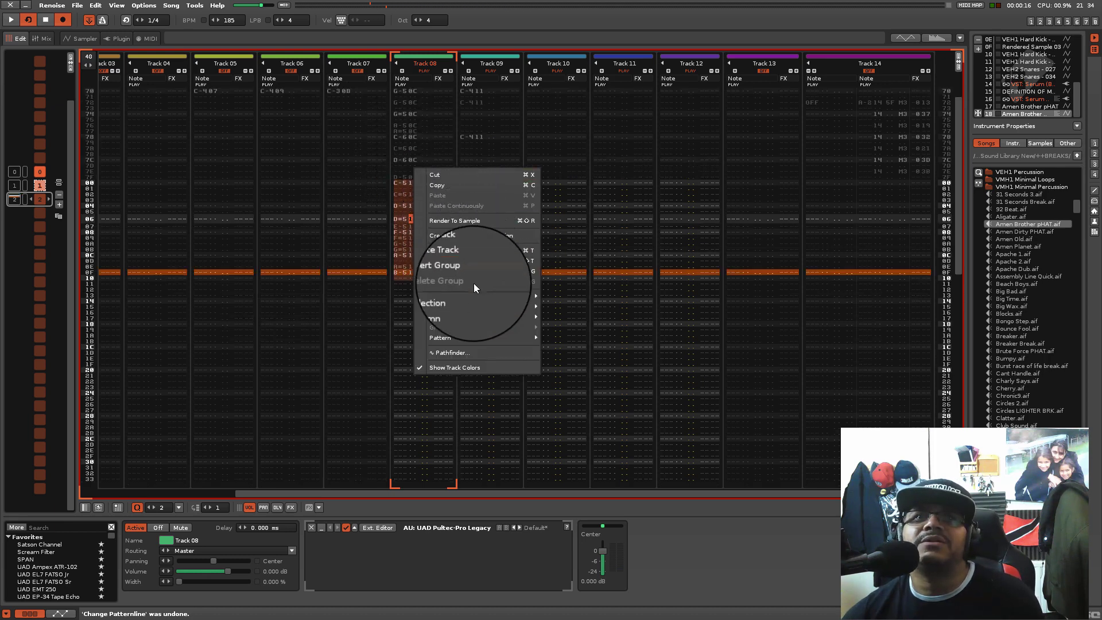
left_click(398, 171)
left_click_drag(397, 183, 402, 218)
scroll(458, 187, "up", 2)
right_click(403, 220)
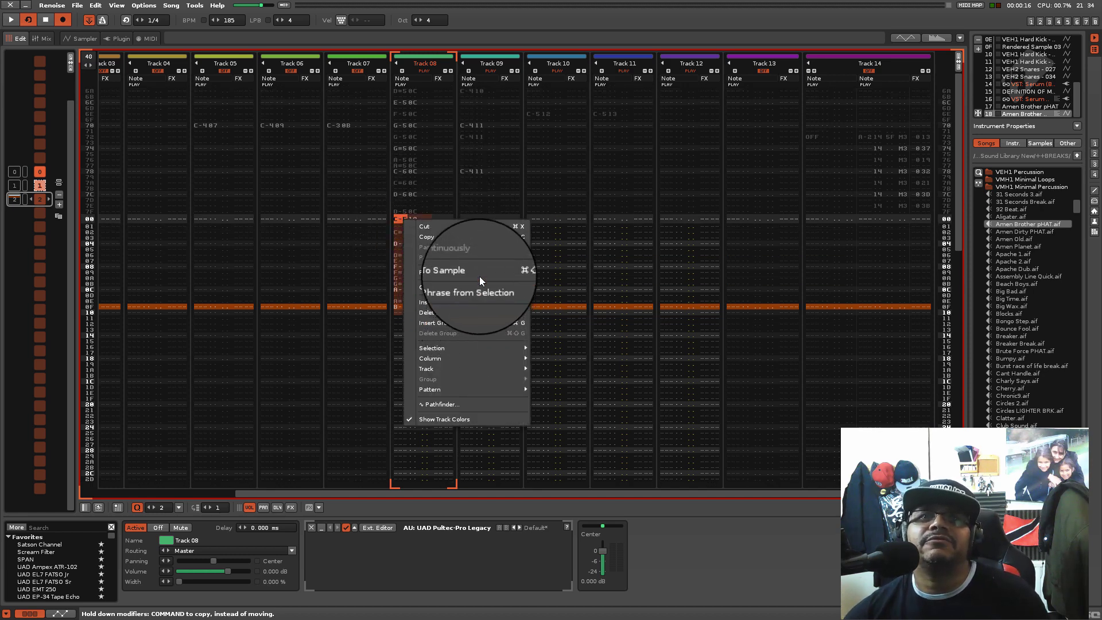
key("Return")
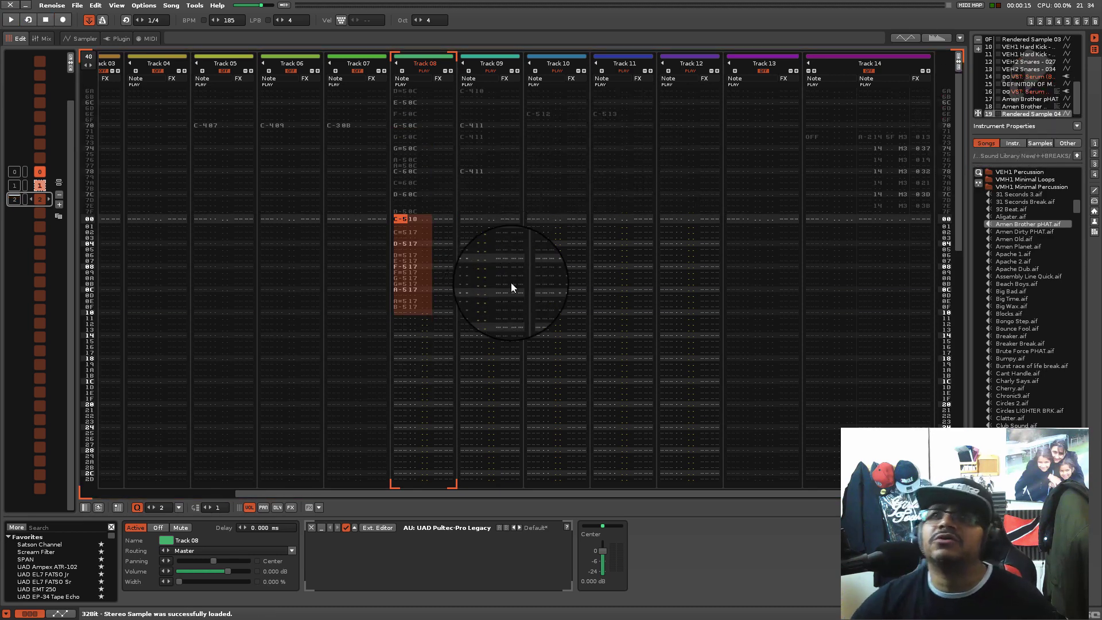
- Open Rendered Sample 04 in the waveform editor and auto-slice it at 50% sensitivity
left_click(411, 340)
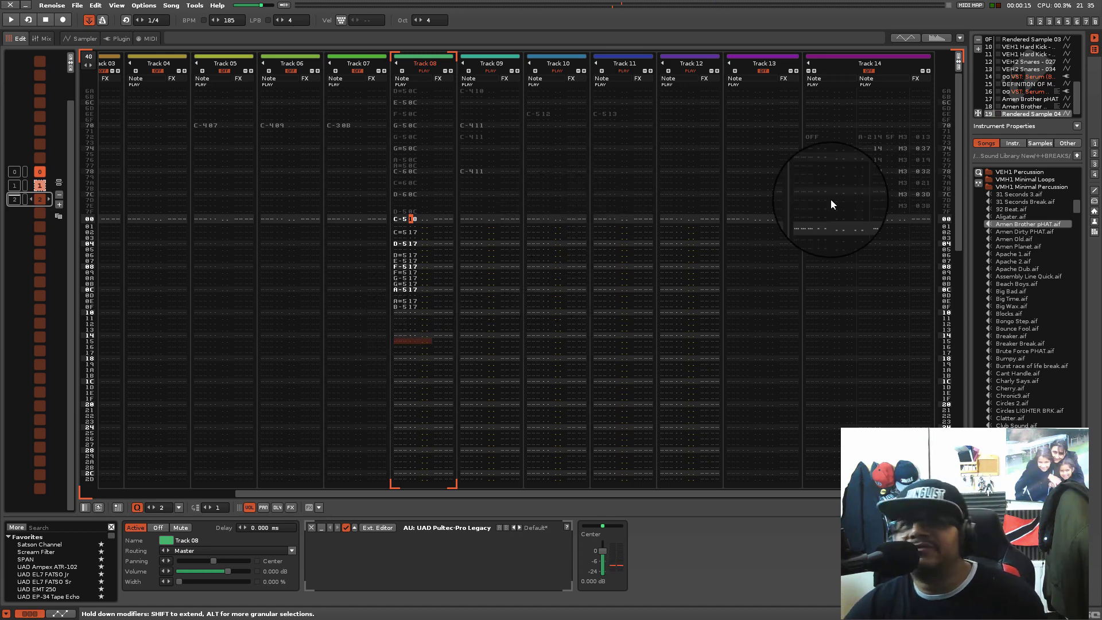
double_click(1031, 114)
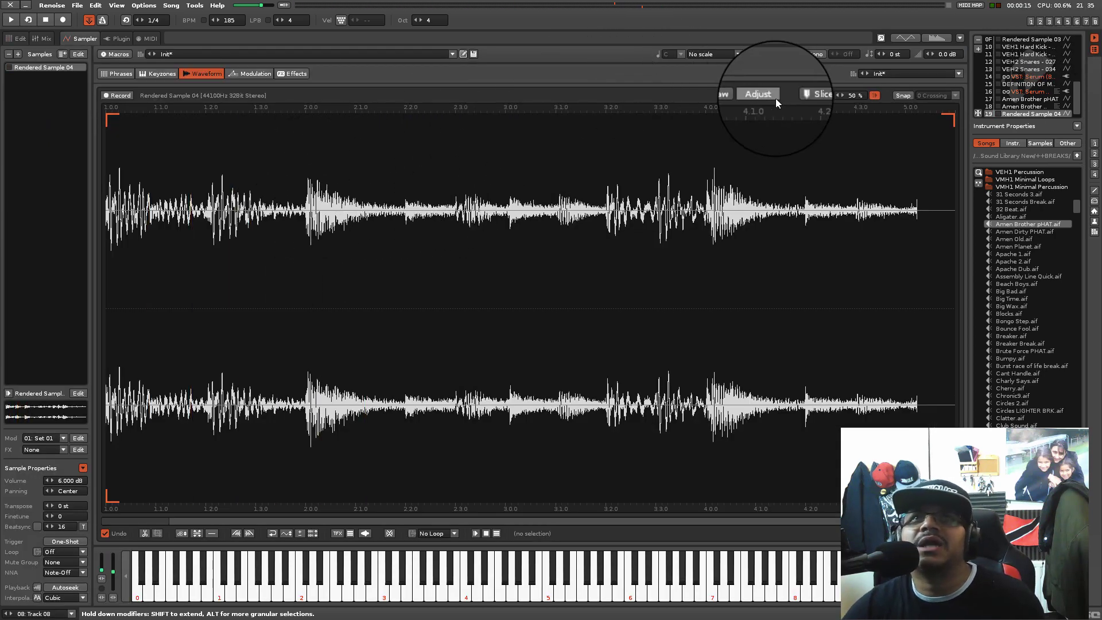
left_click(826, 96)
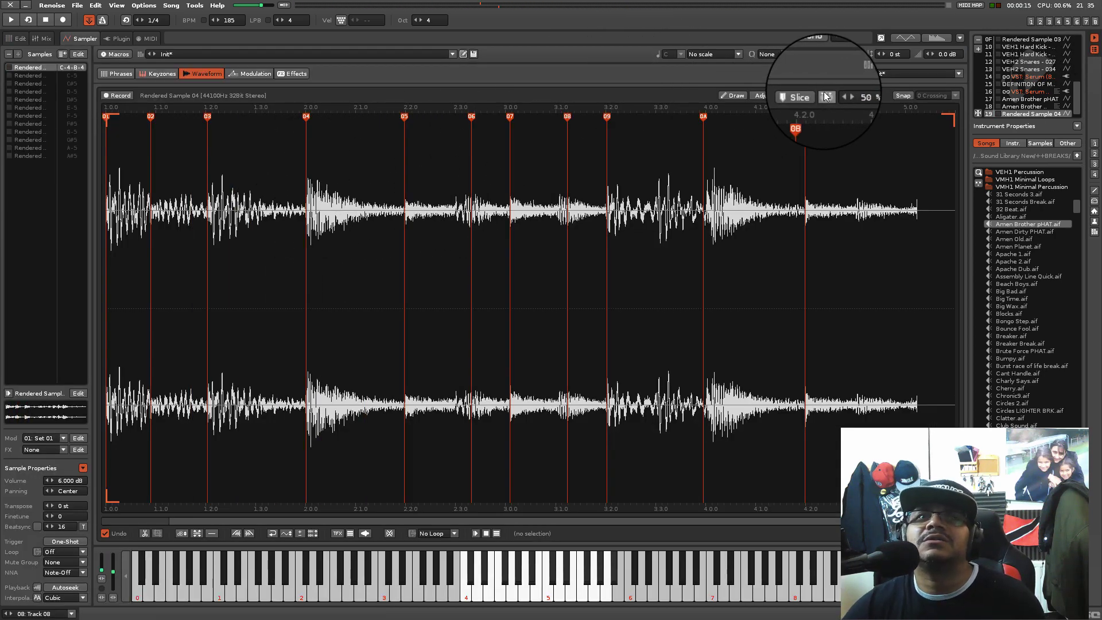
- Delete the four slice markers between about 2.3 and 3.2 on the rendered sample's timeline
right_click(472, 118)
left_click(494, 135)
right_click(512, 118)
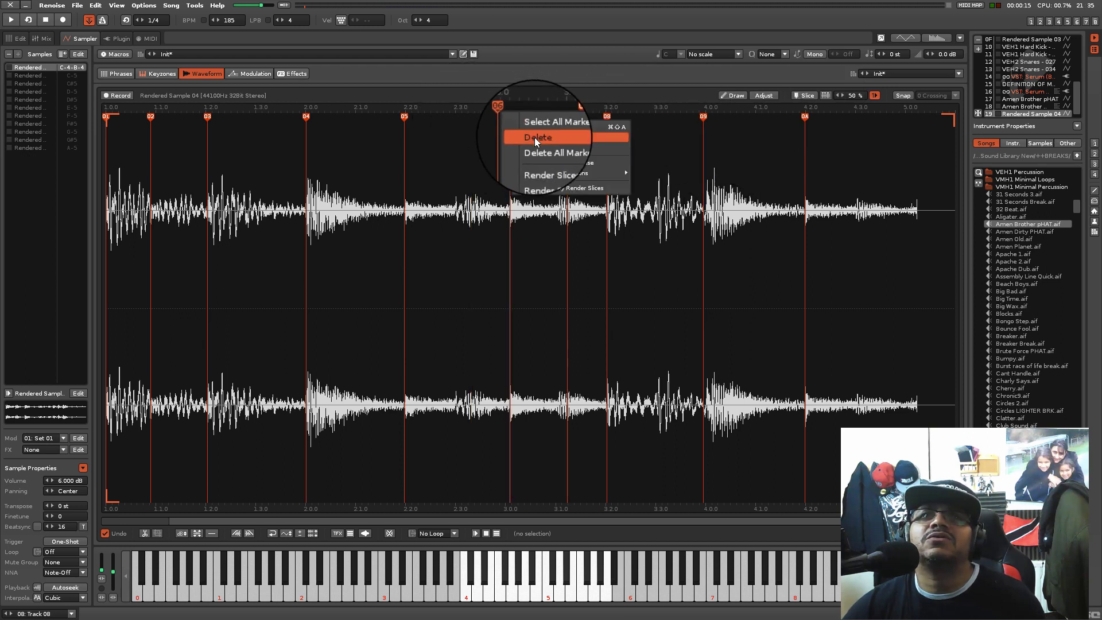
left_click(534, 137)
right_click(562, 109)
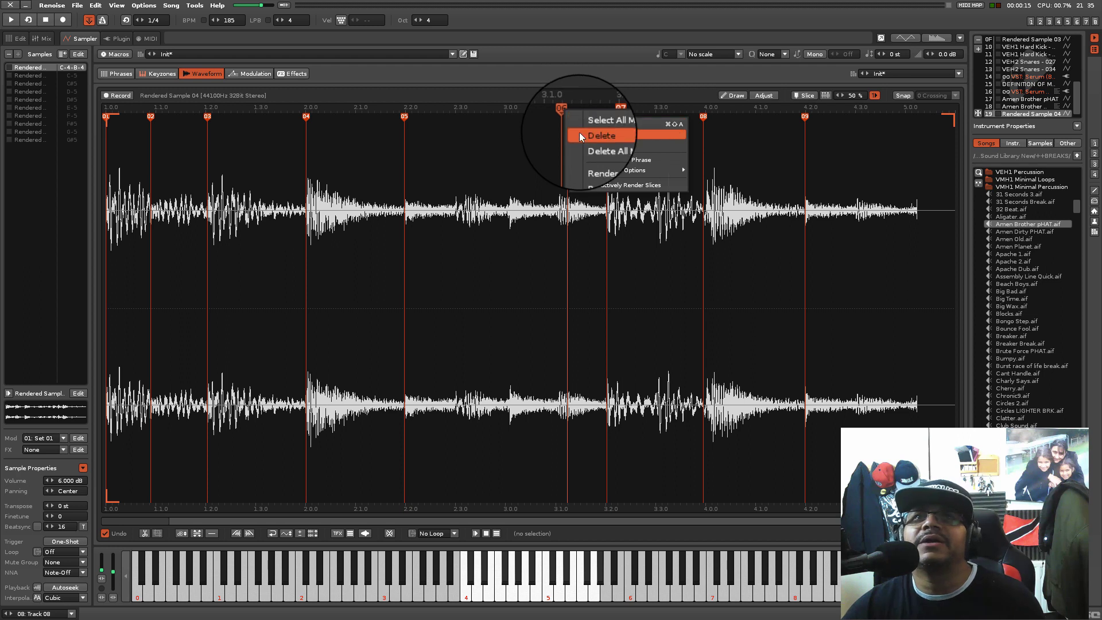
left_click(579, 136)
right_click(606, 110)
left_click(635, 136)
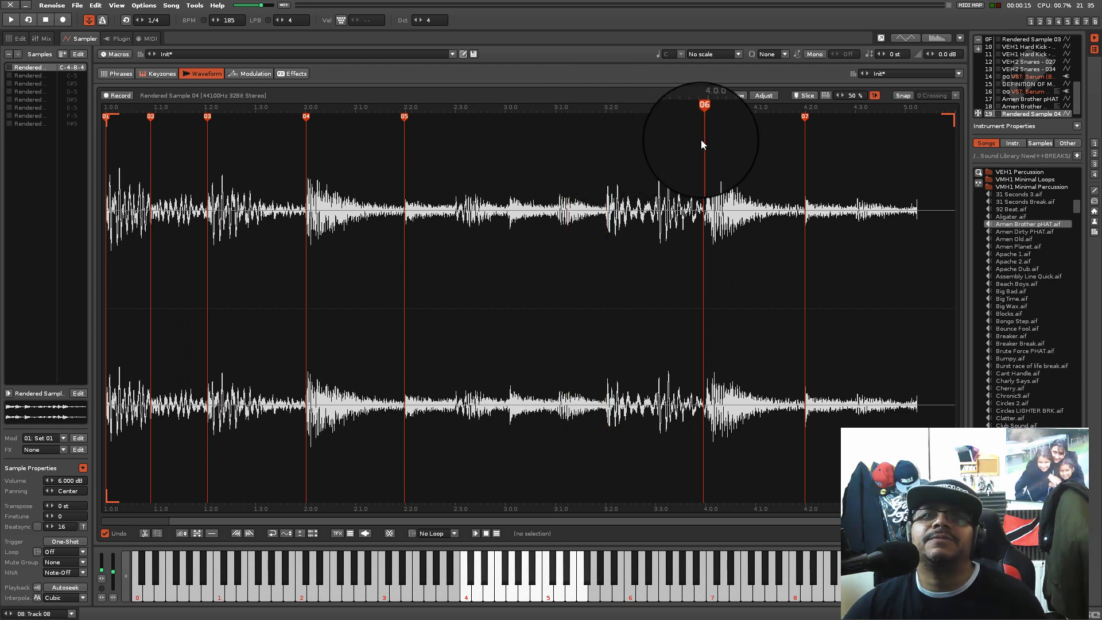
- Delete the slice markers near 2.2, 1.2 and 1.1 on the timeline and audition the remaining slices
right_click(405, 114)
left_click(427, 137)
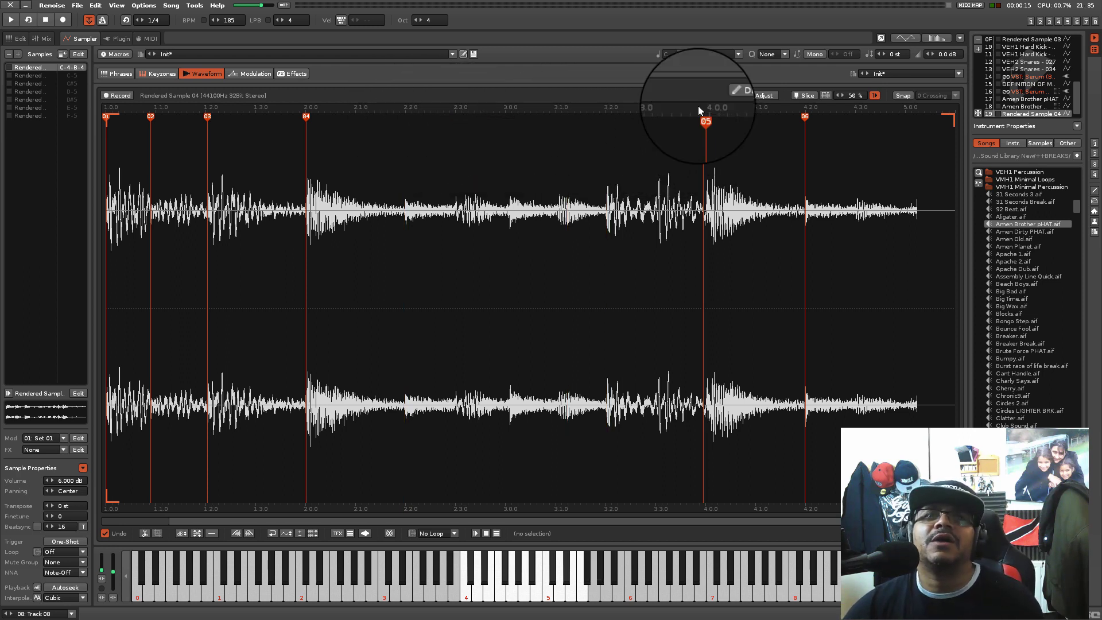
right_click(207, 116)
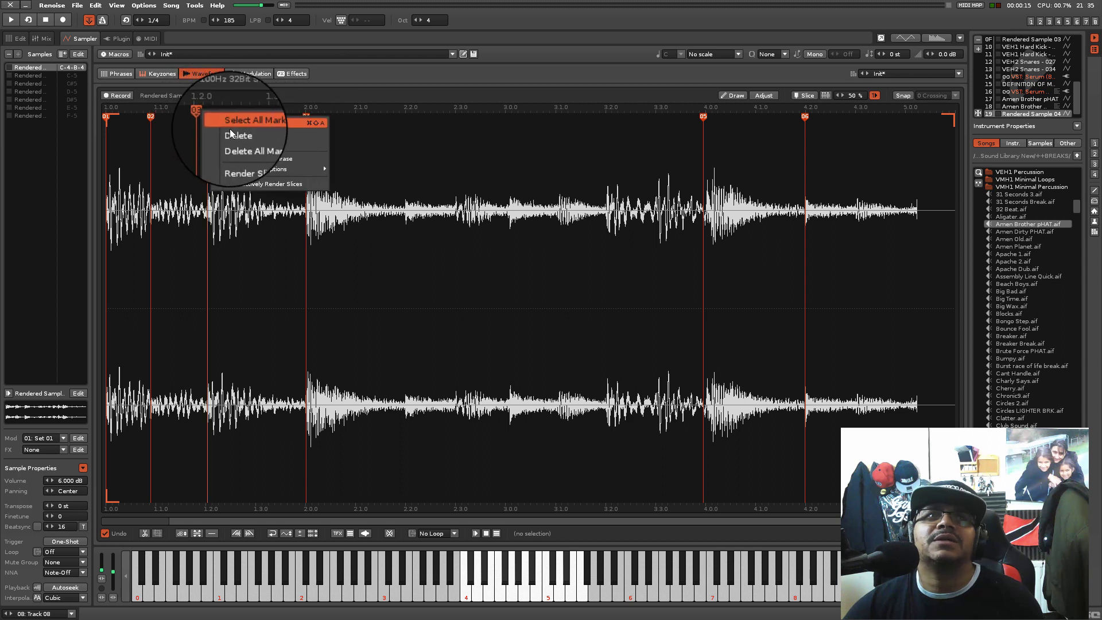
left_click(229, 129)
right_click(150, 114)
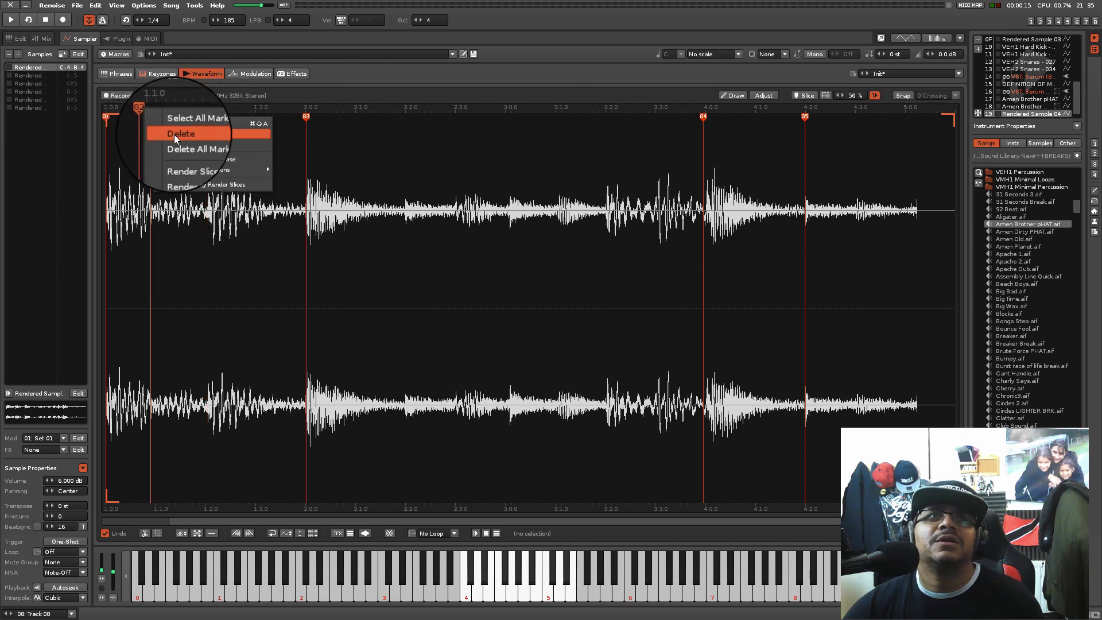
left_click(174, 134)
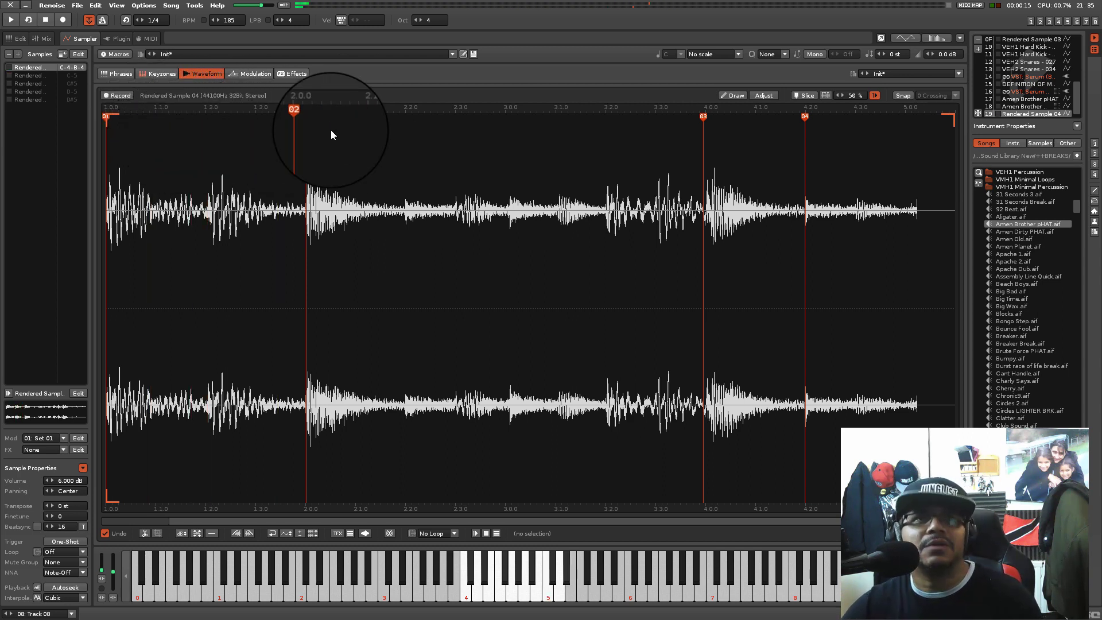
key("q")
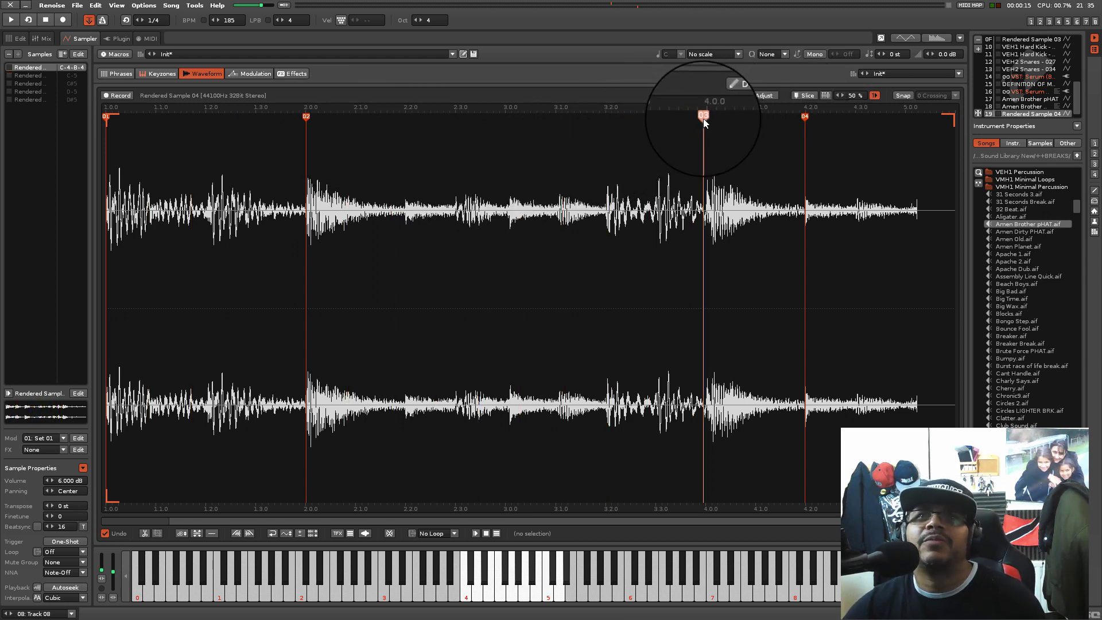
key("2")
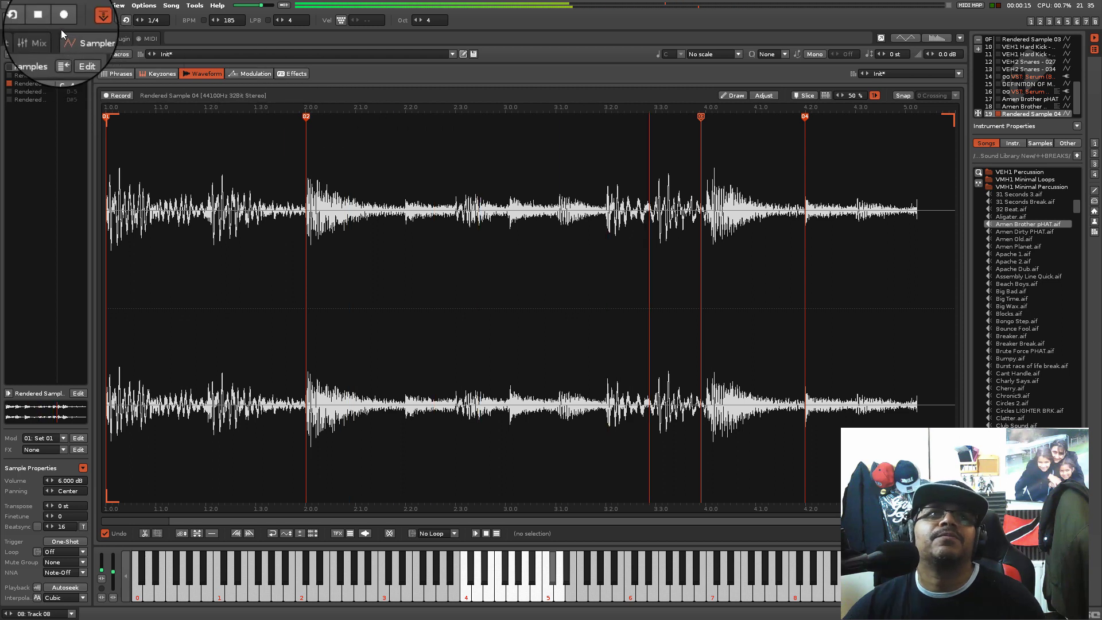
- Set the audio device latency to 10 ms in the preferences and reinitialize the device
left_click(52, 5)
left_click(68, 28)
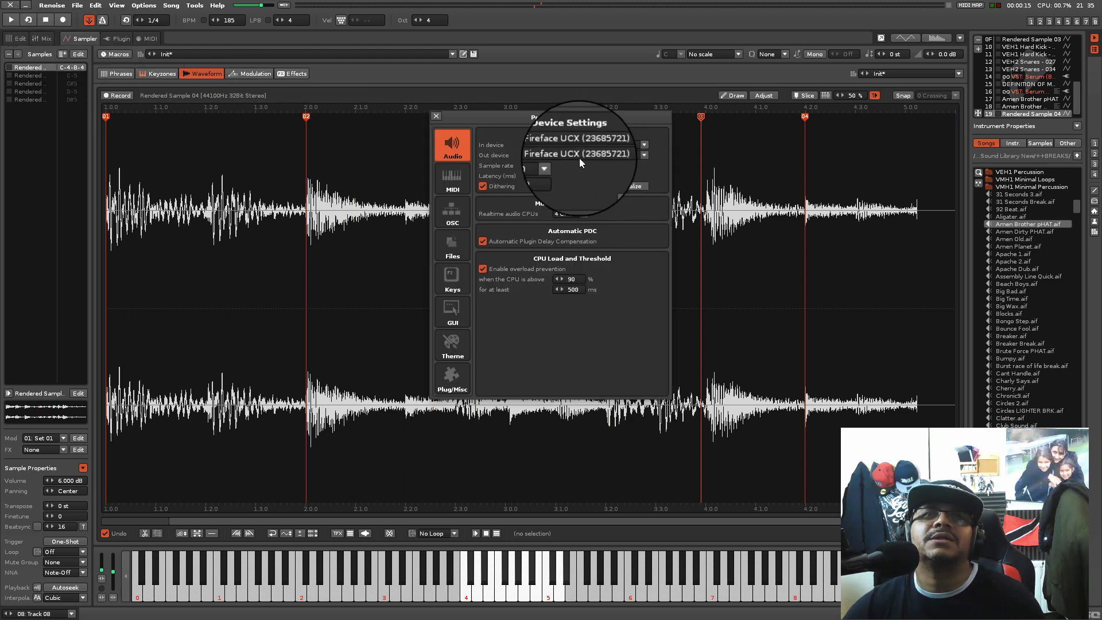
left_click(550, 175)
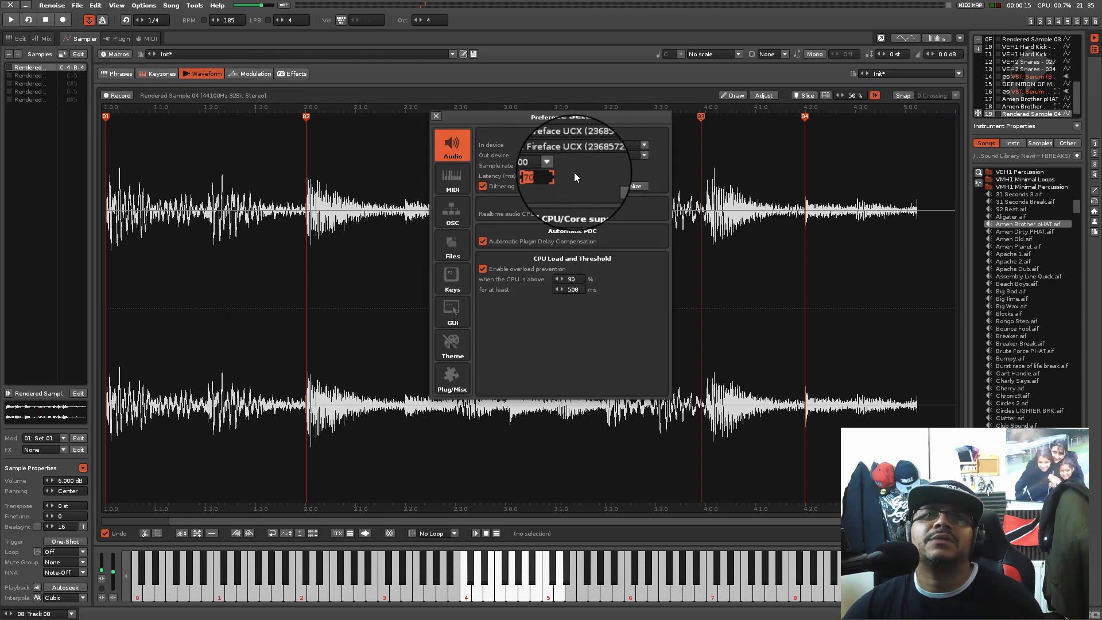
type("20")
key("Return")
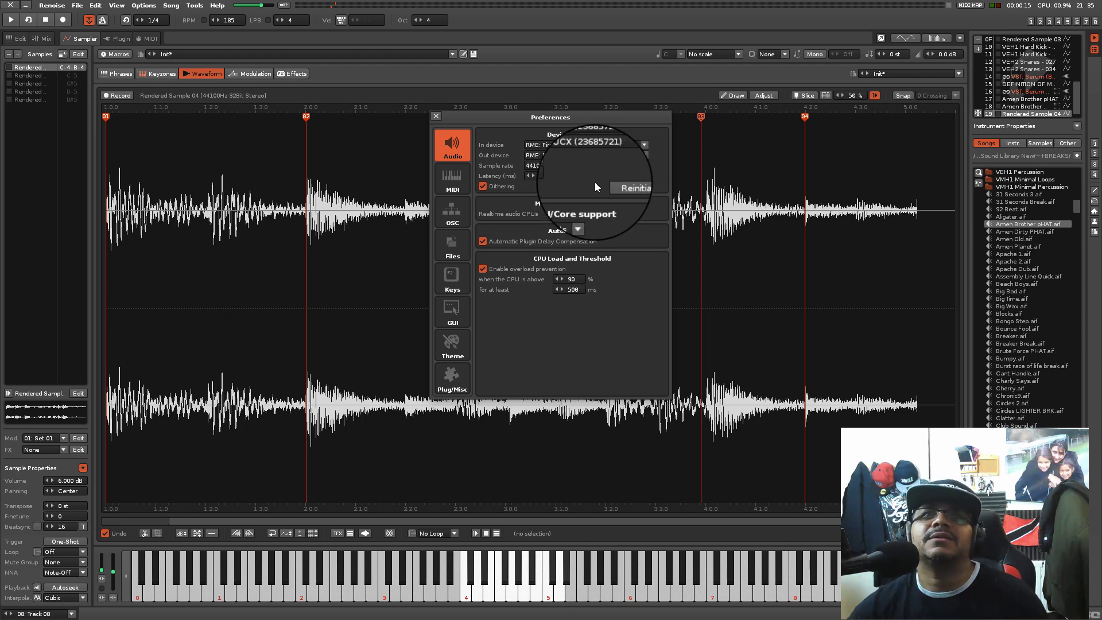
left_click(612, 182)
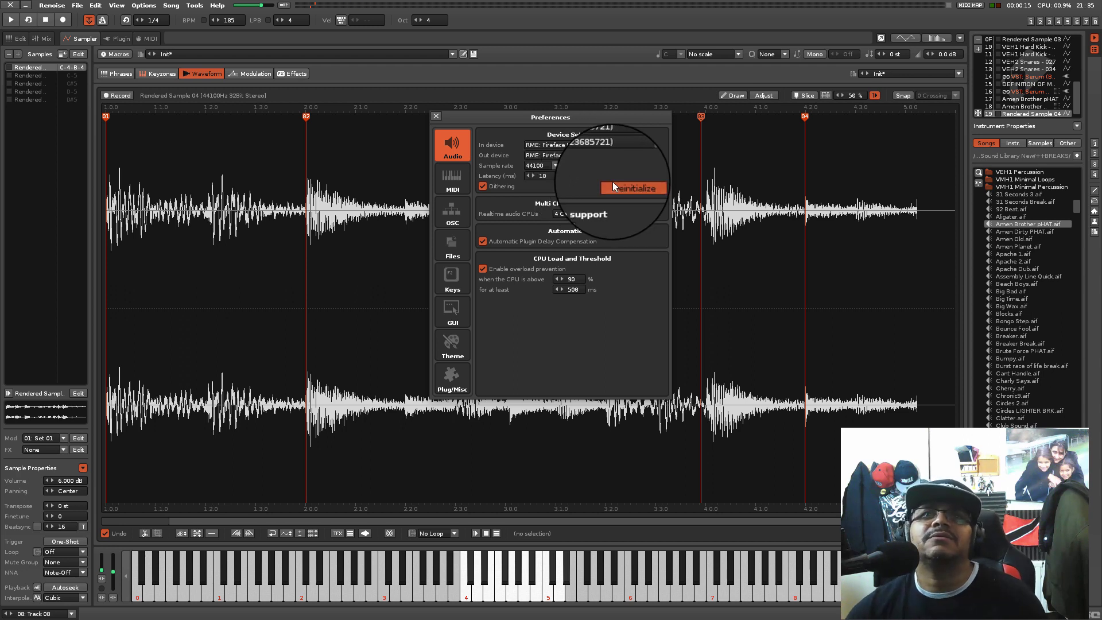
left_click(436, 114)
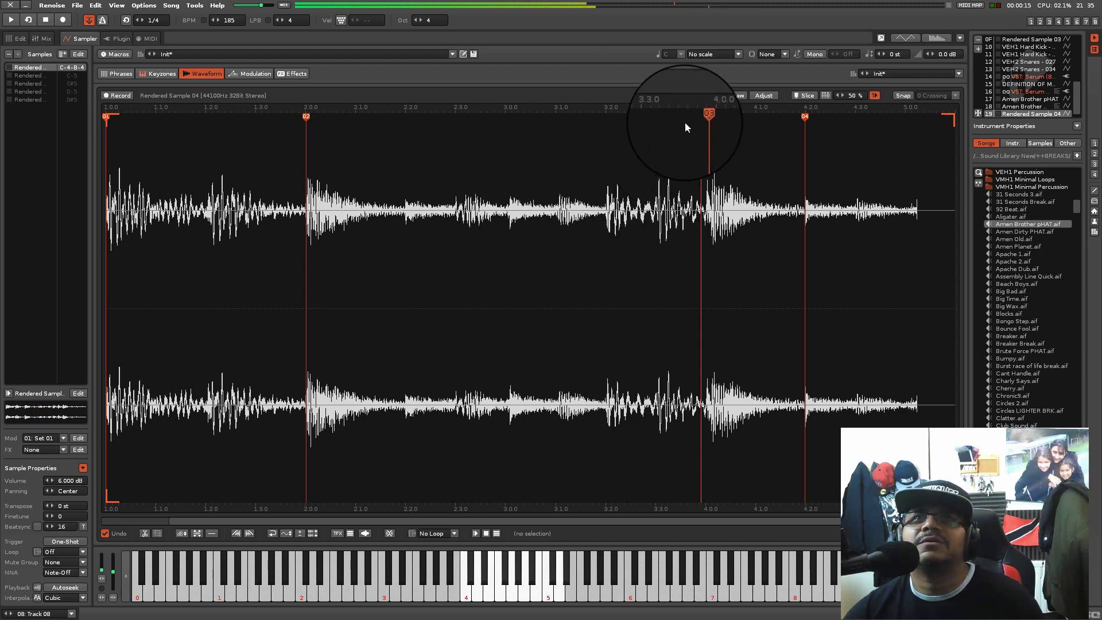
- Move slice marker 03 back to the transient near 3.2 on the timeline
left_click(701, 117)
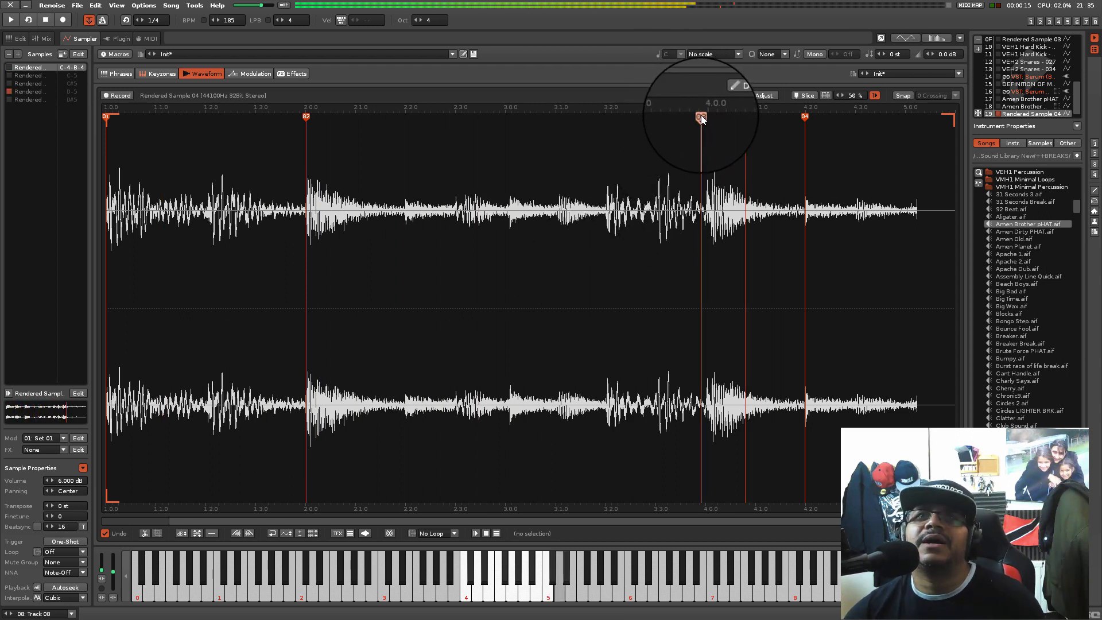
left_click_drag(700, 117, 609, 149)
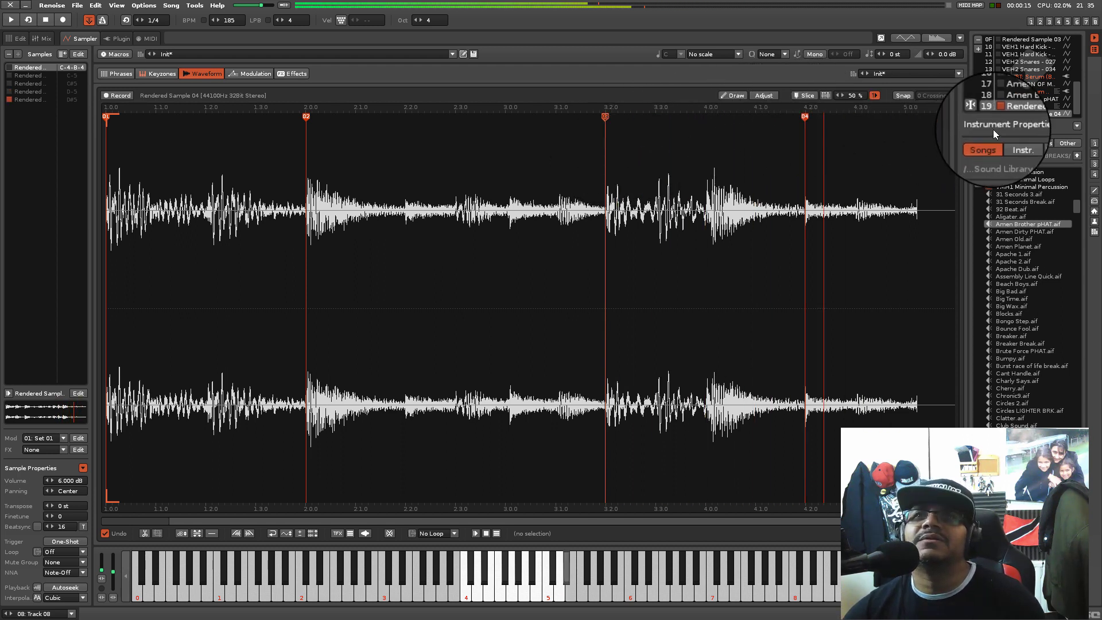
- Return to the pattern editor and remove the notes on lines 00 to 0F of Track 08
left_click(1030, 22)
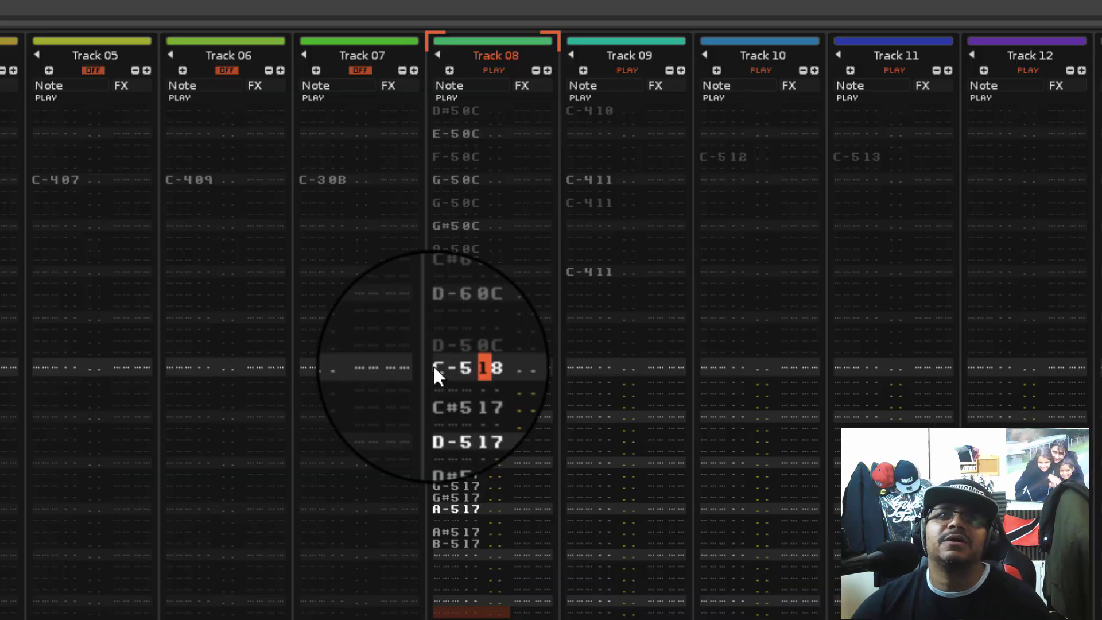
left_click(402, 214)
left_click(454, 545, "shift")
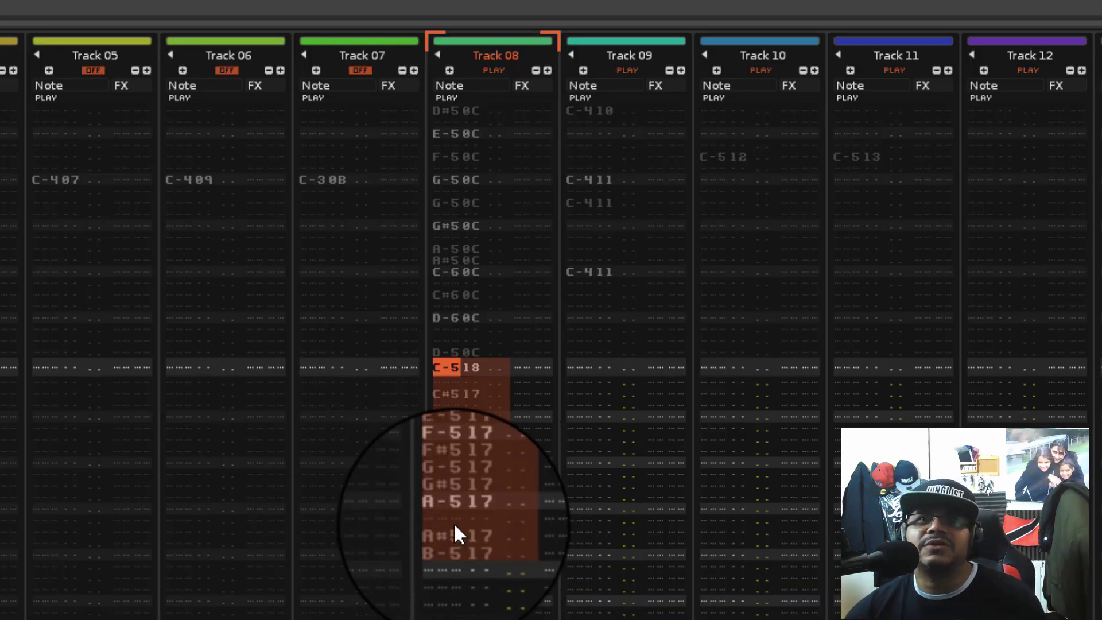
right_click(440, 365)
left_click(483, 386)
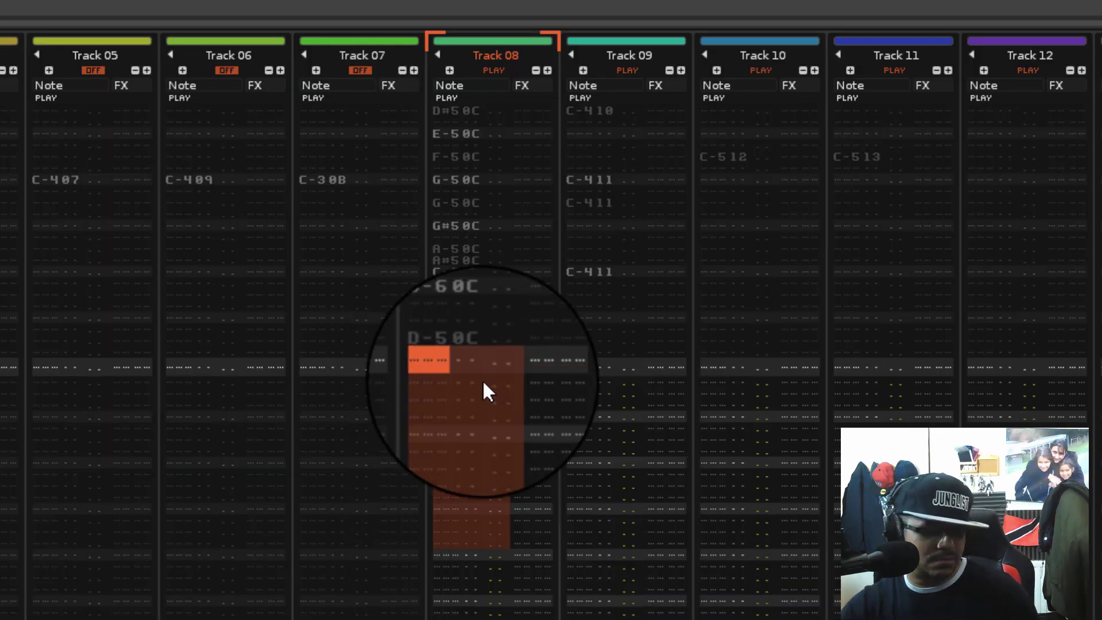
- Record a live sequence of instrument 19 slices, using C-5, C#5, D-5 and D#5, into Track 08
key("space")
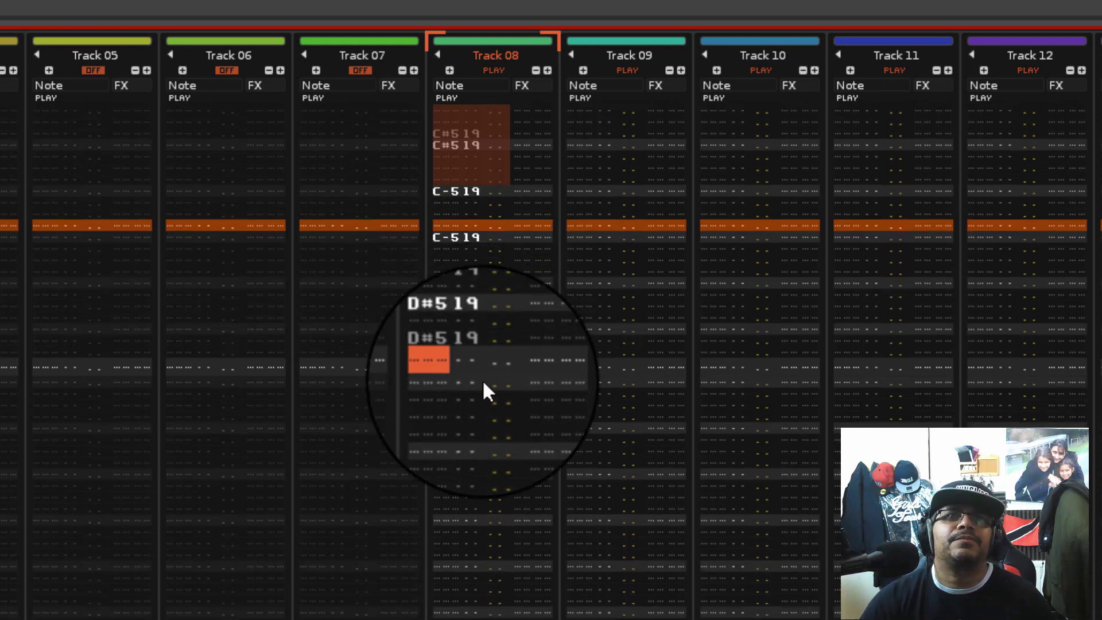
key("x")
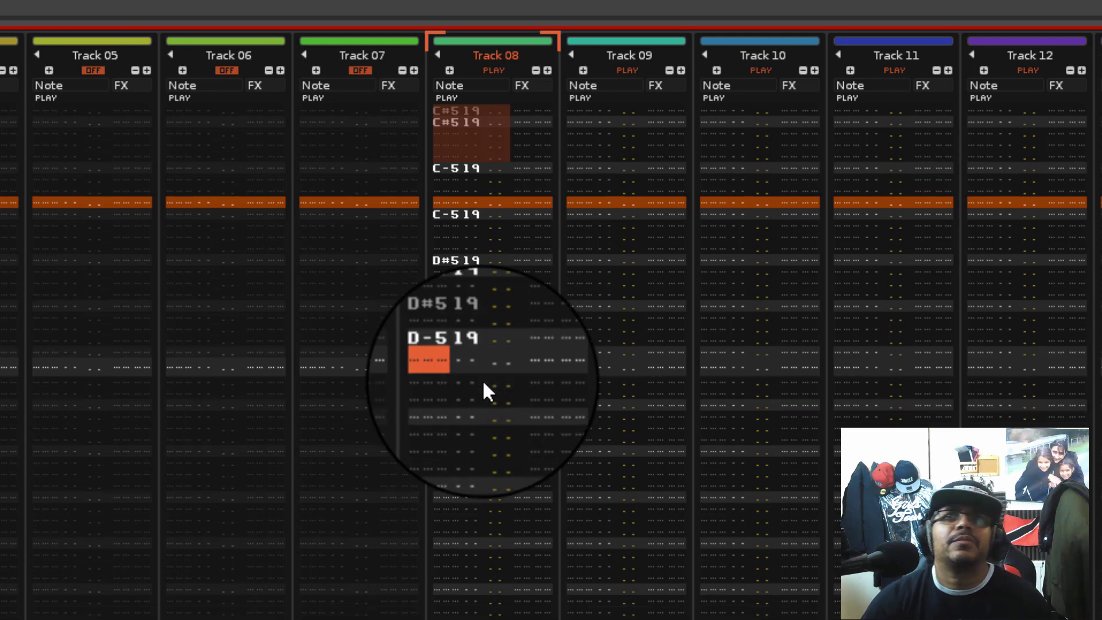
scroll(477, 318, "up", 5)
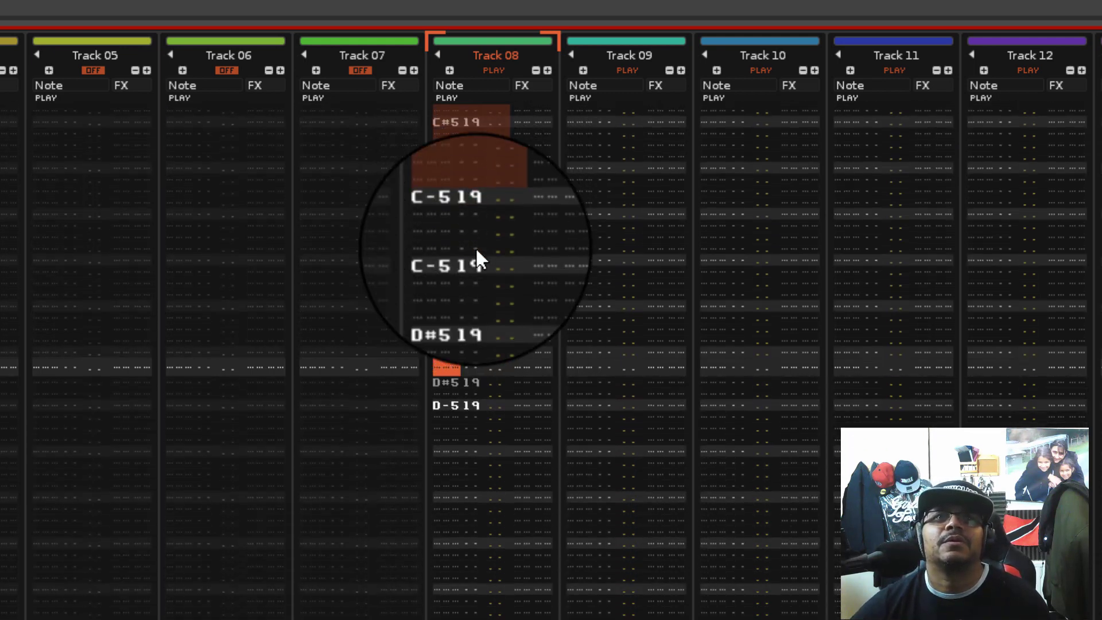
key("space")
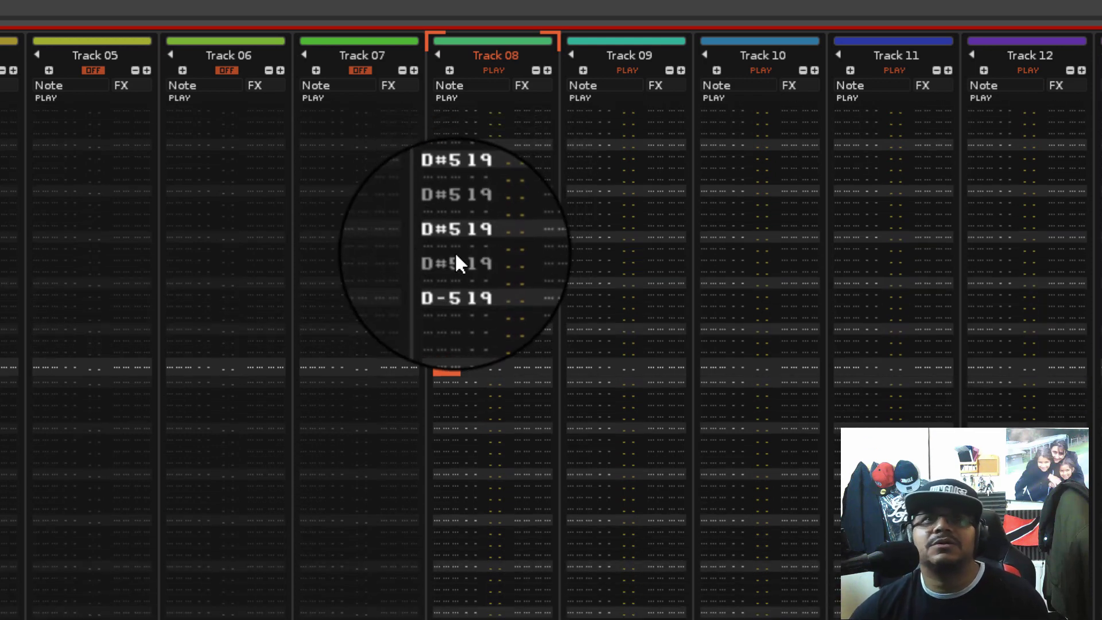
- Copy the slice notes on lines 1C to 20 of Track 08 and paste them from line 22
scroll(450, 362, "up", 5)
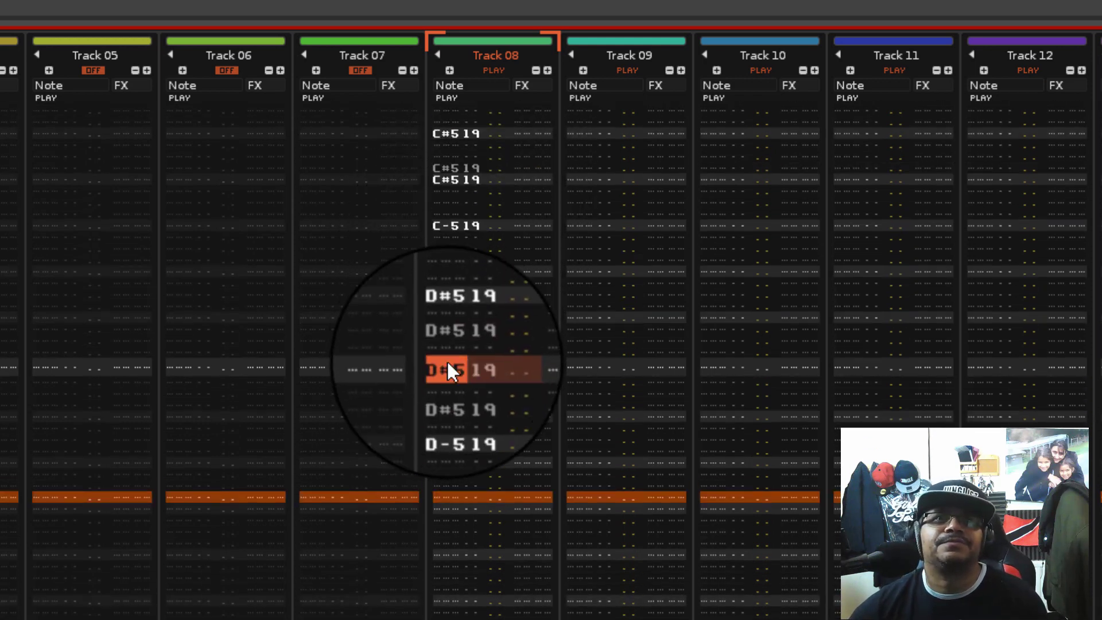
left_click_drag(456, 410, 448, 357)
right_click(448, 357)
left_click(489, 401)
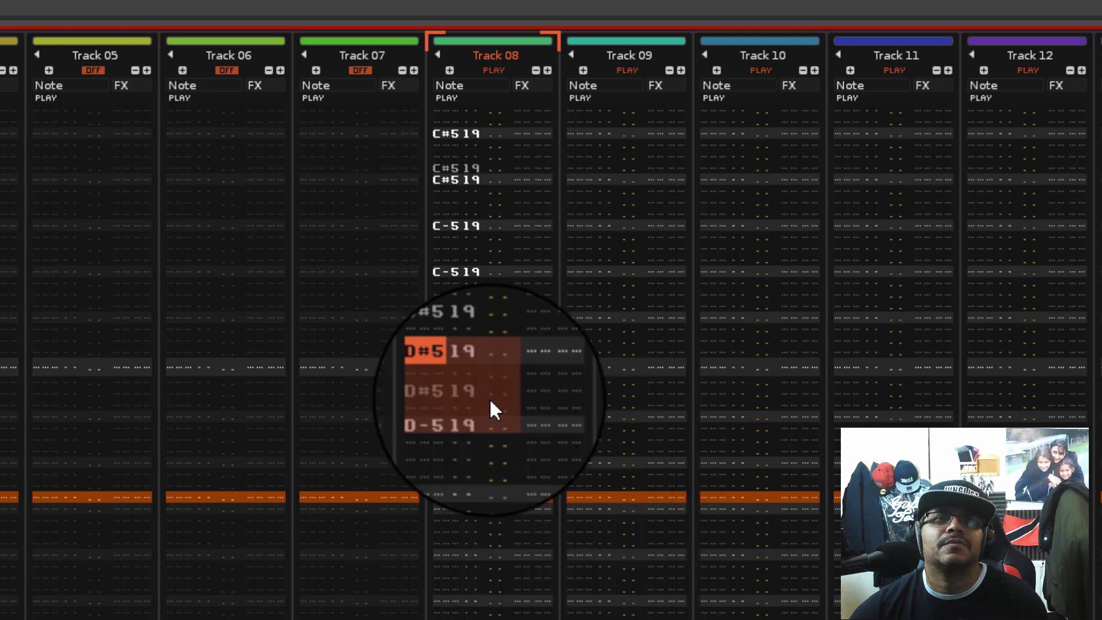
scroll(489, 398, "down", 2)
scroll(474, 398, "up", 1)
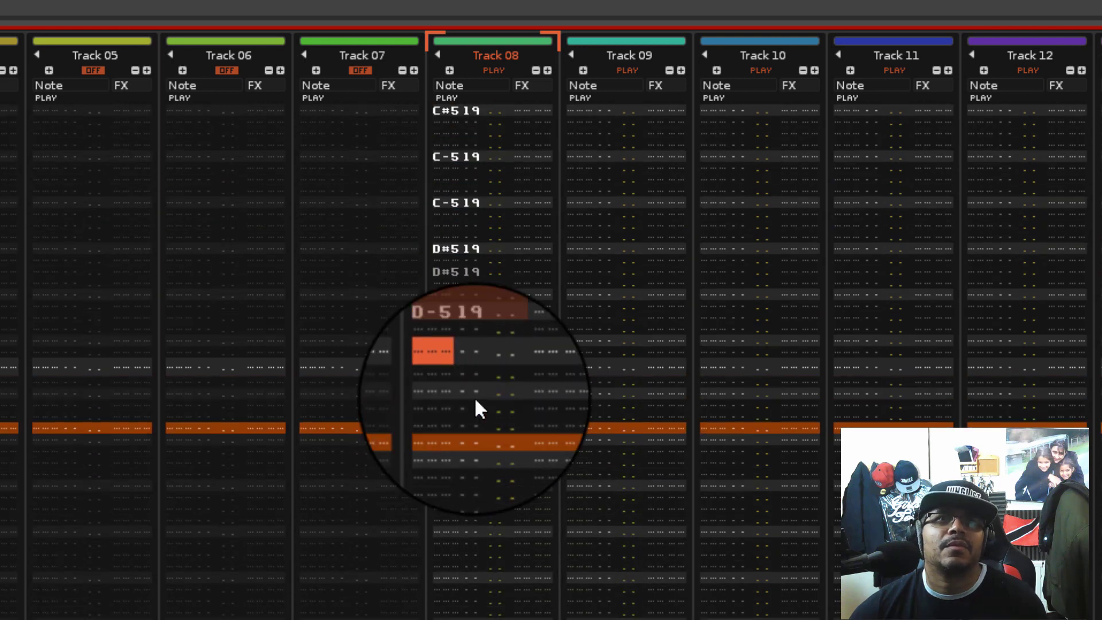
key("ctrl+v")
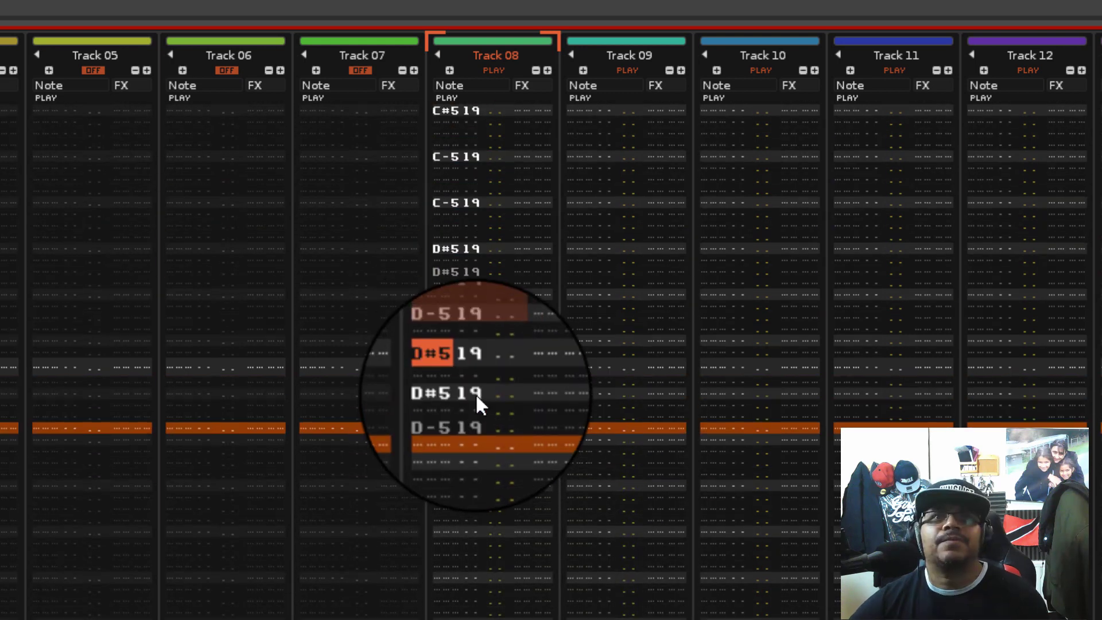
- Play back the extended slice sequence in Track 08 with edit mode off and stop it
scroll(475, 394, "up", 4)
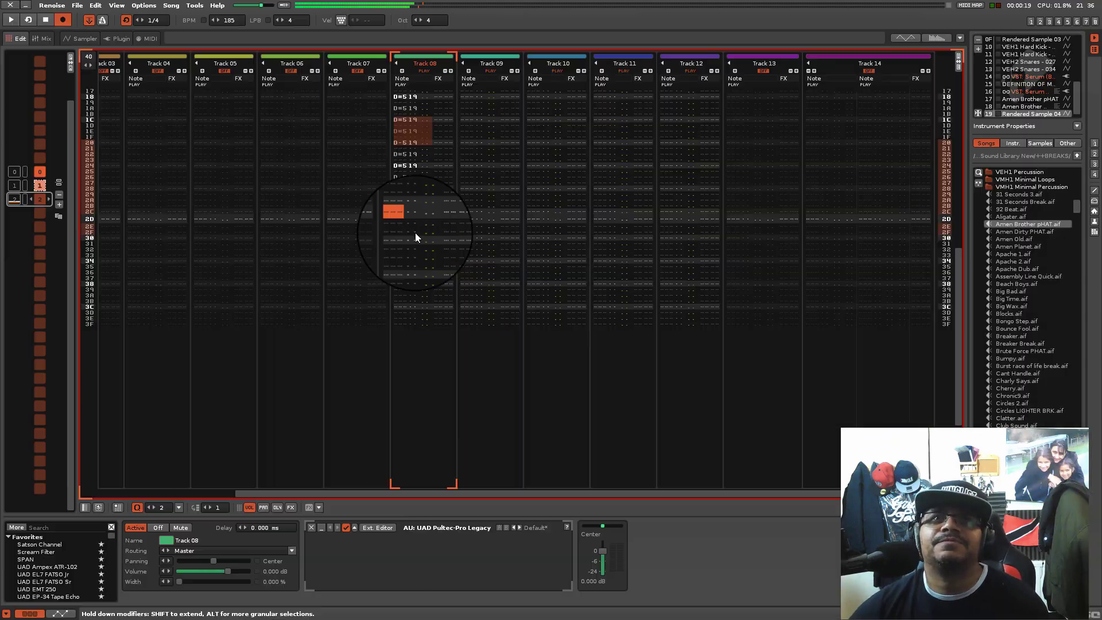
scroll(415, 232, "down", 8)
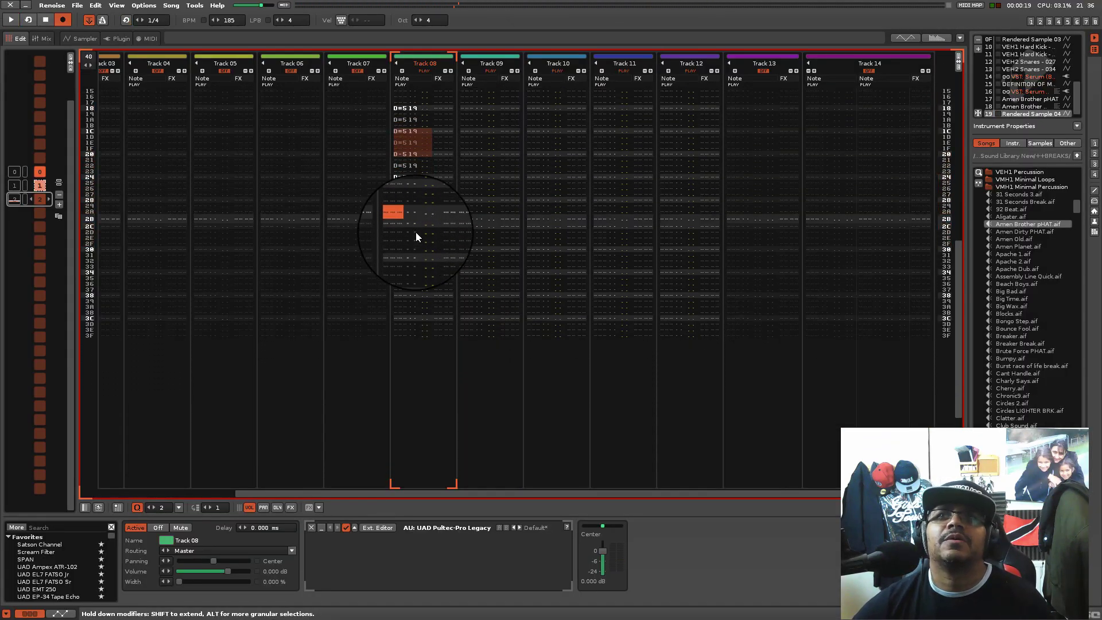
scroll(416, 235, "up", 20)
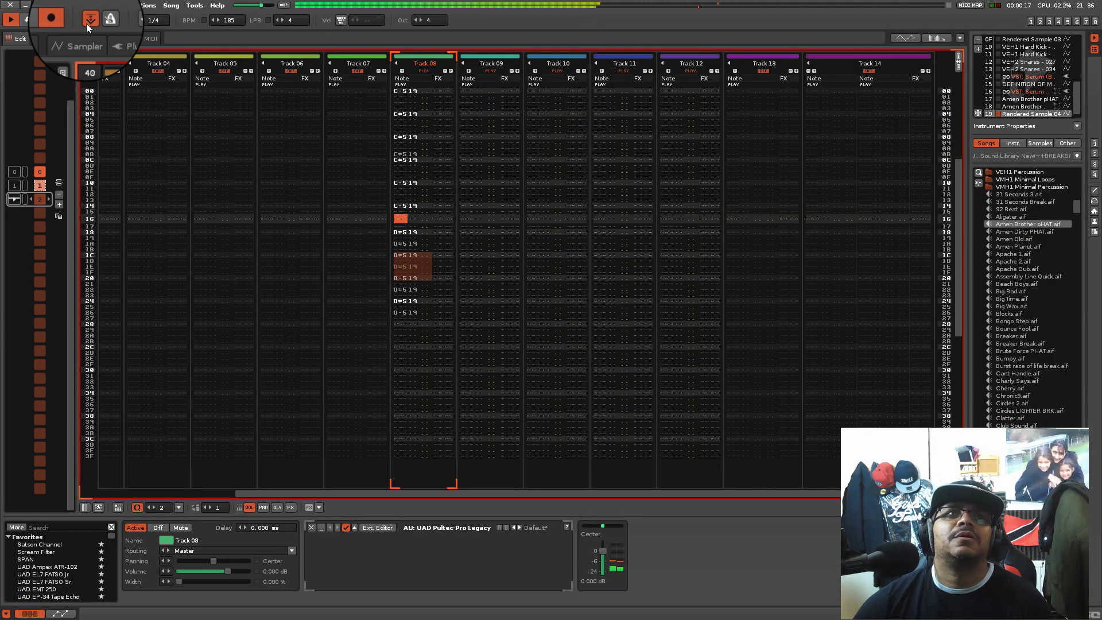
left_click(88, 22)
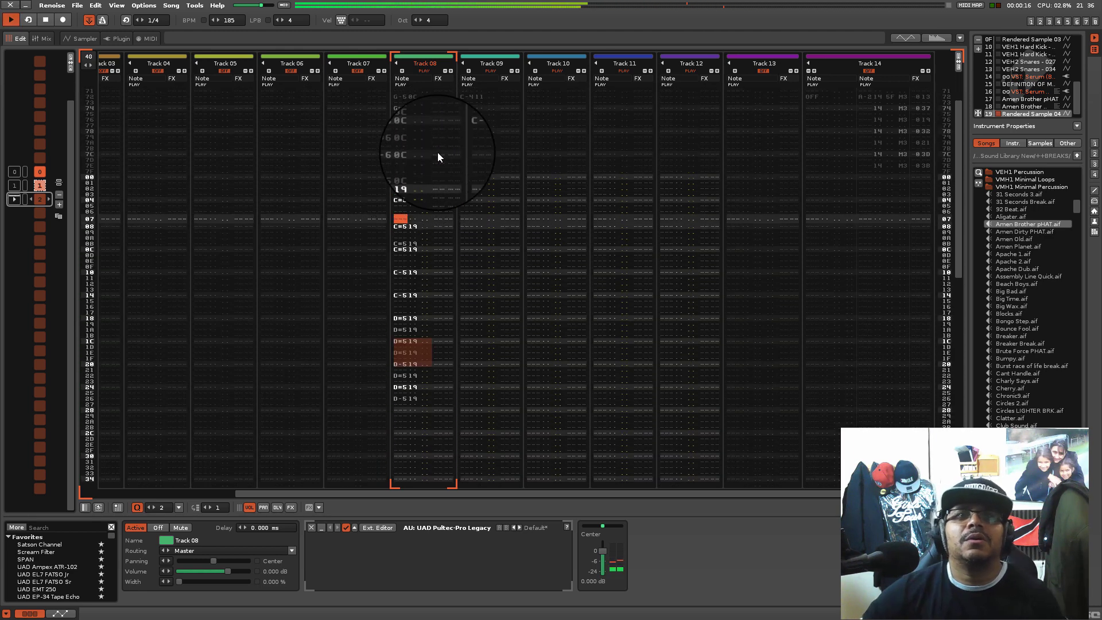
key("space")
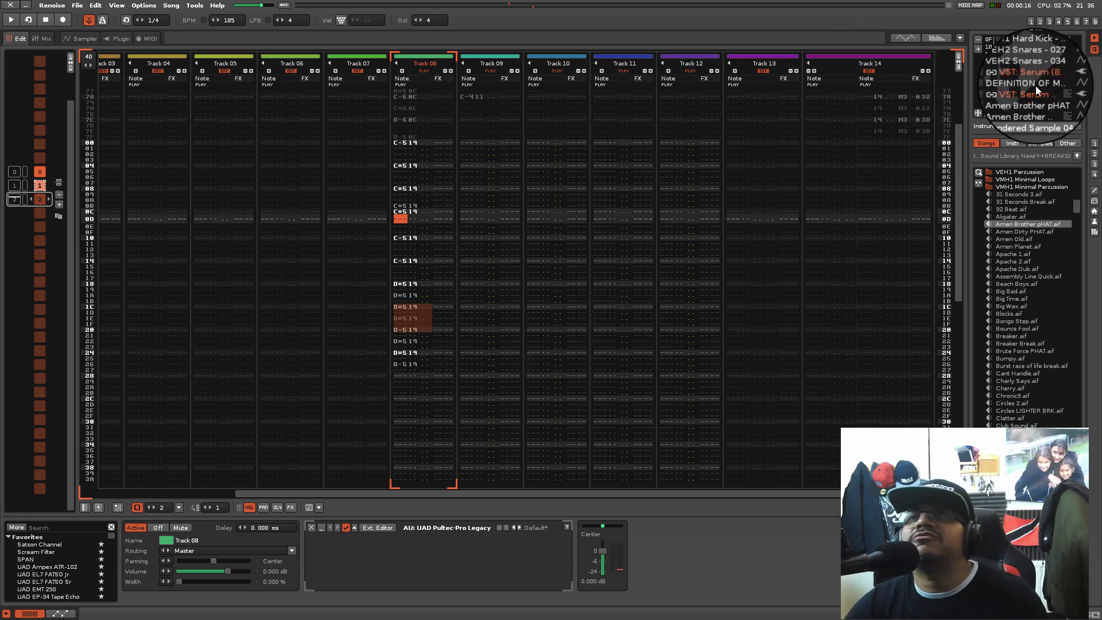
- Copy the second slice region of Rendered Sample 04 and paste it as a new sample in instrument slot 1A
double_click(1024, 112)
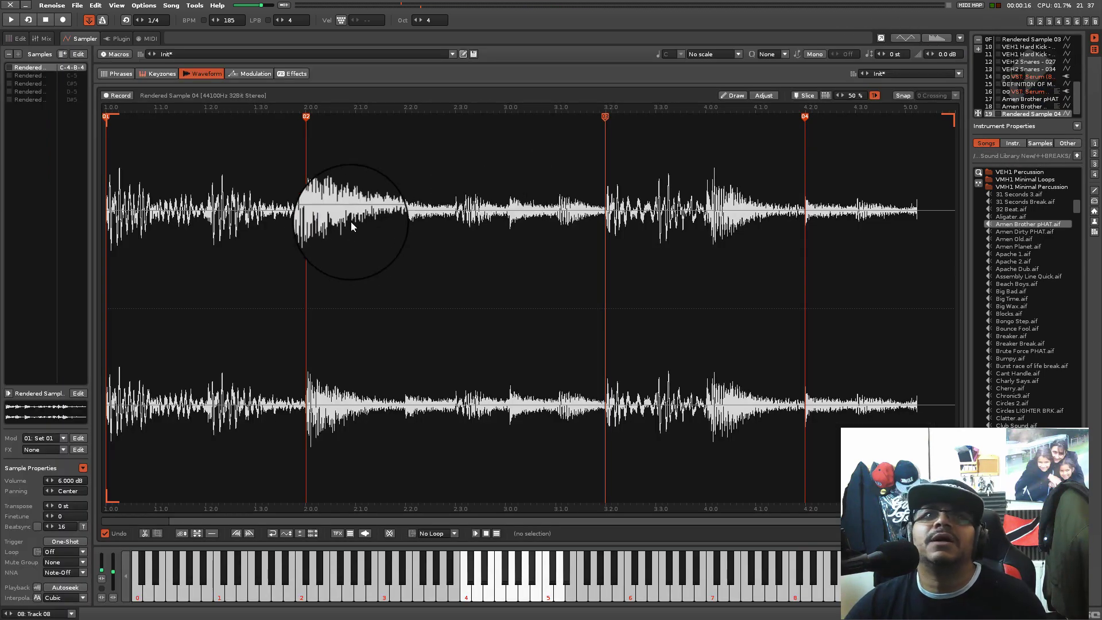
left_click_drag(306, 208, 605, 243)
right_click(561, 232)
left_click(583, 248)
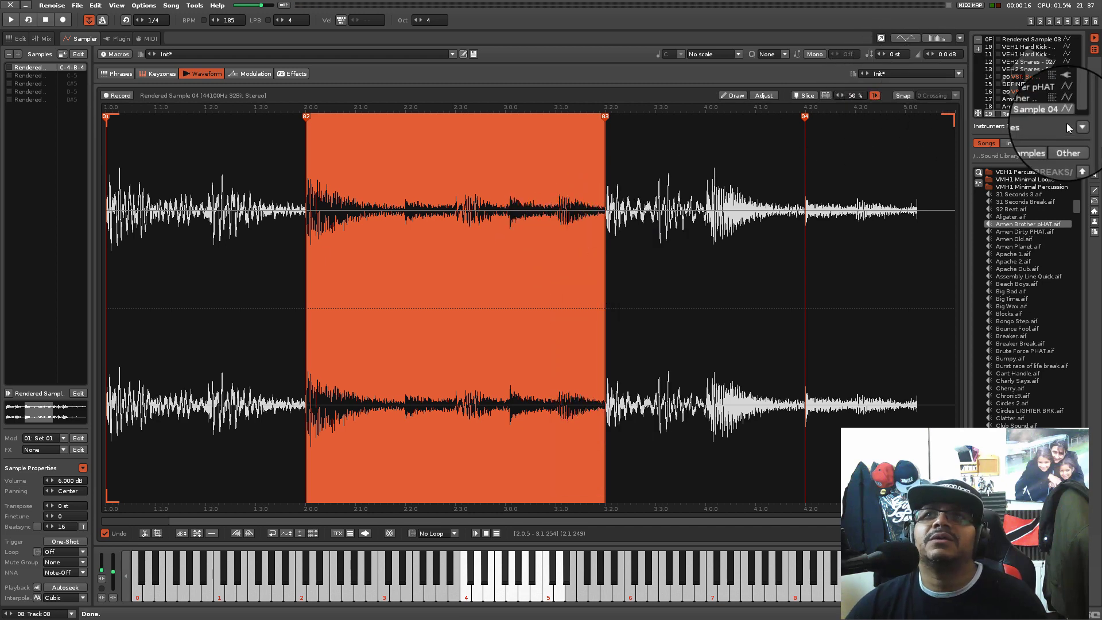
left_click(1033, 117)
right_click(565, 253)
left_click(587, 282)
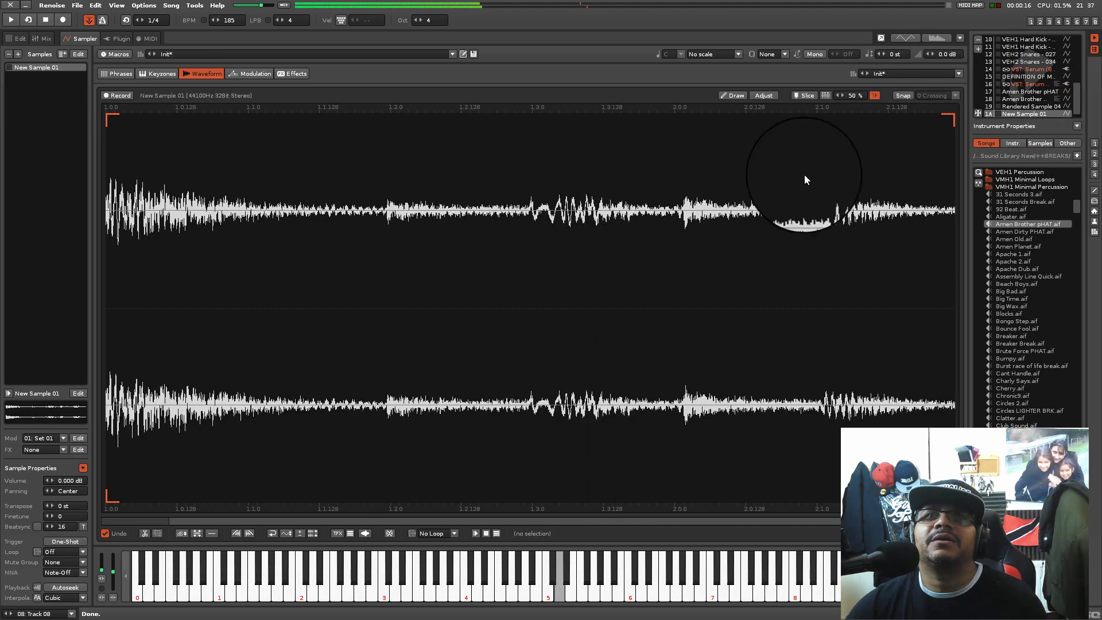
- Audition the new sample, lower the keyboard octave to 3 and return to the pattern editor
key("z")
key("c")
key("c")
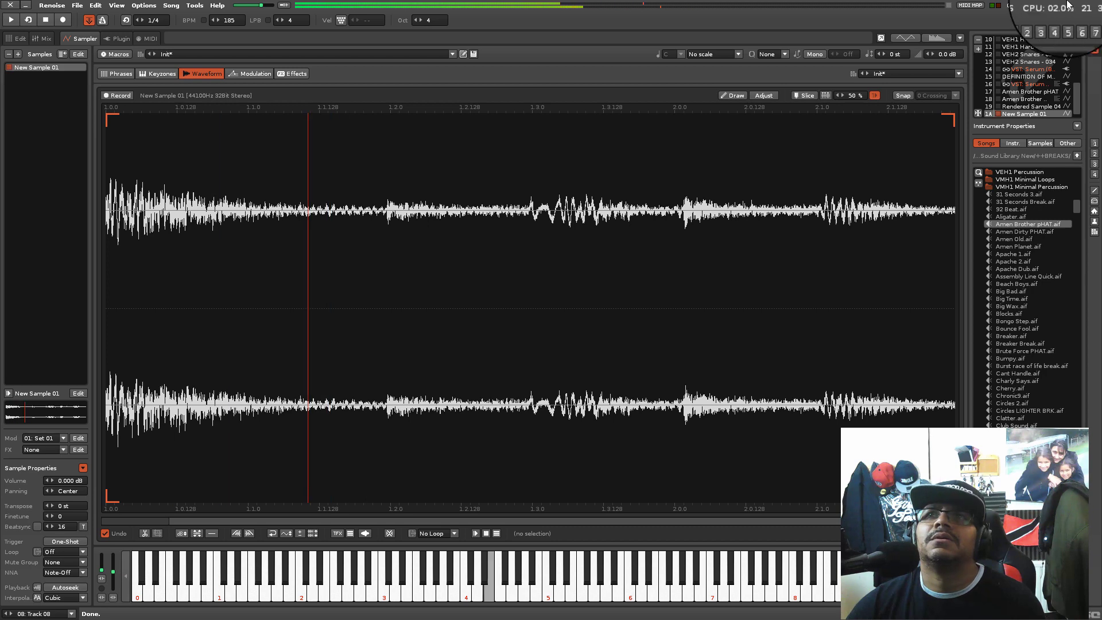
key("F2")
key("space")
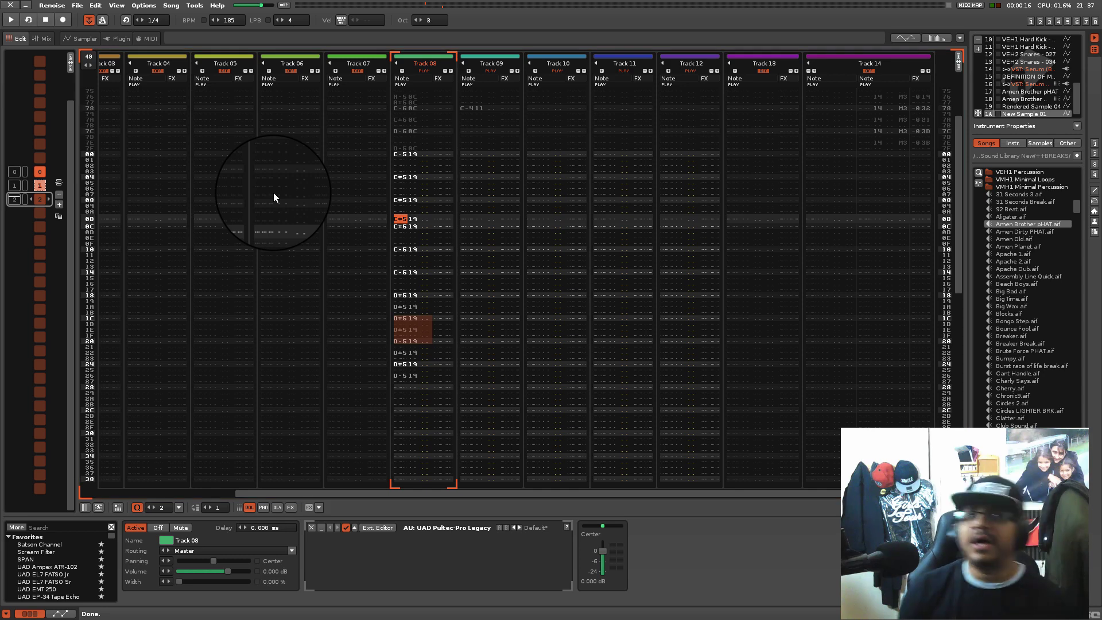
- With edit mode on, enter instrument 1A notes C-3, E-3, F-3 and G-3 on lines 0B, 0D, 10 and 12 of Track 08
key("Escape")
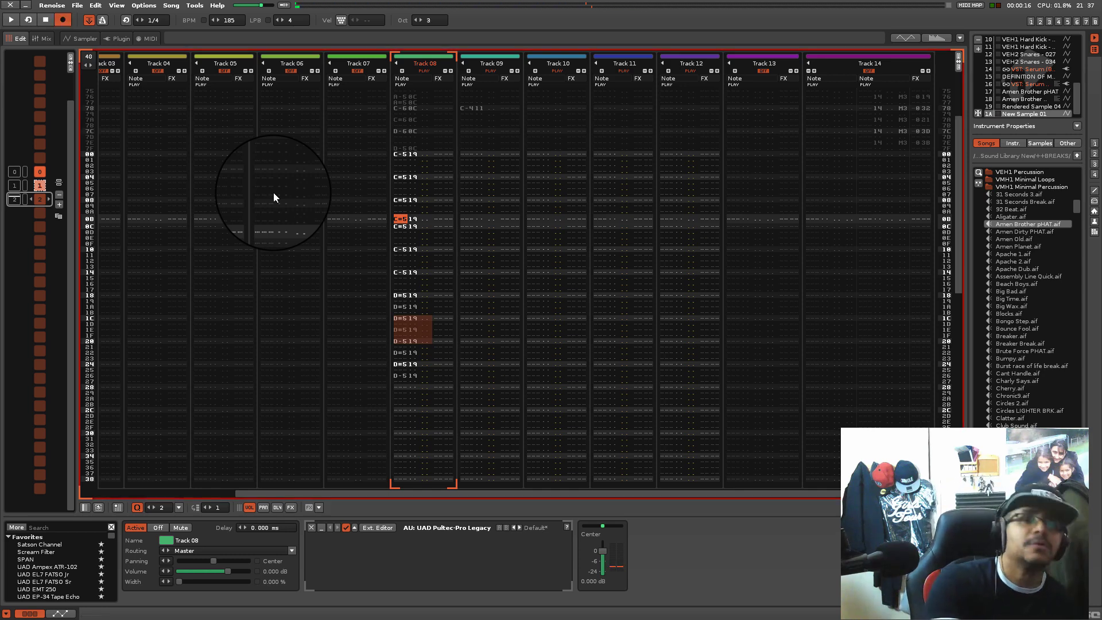
key("z")
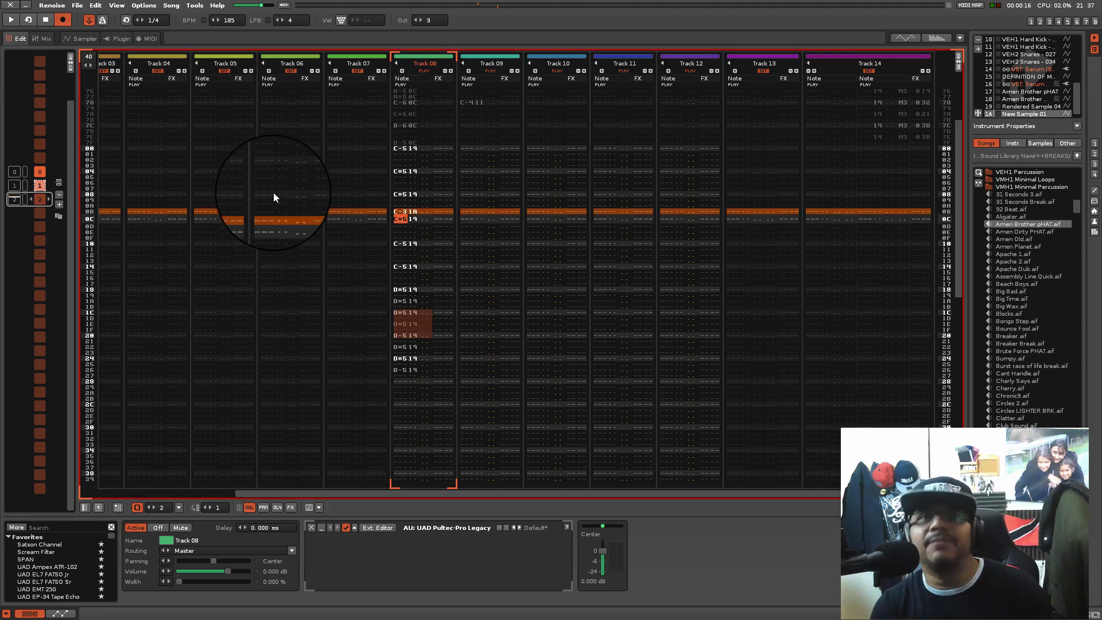
key("Delete")
key("c")
key("Down")
key("Down")
key("v")
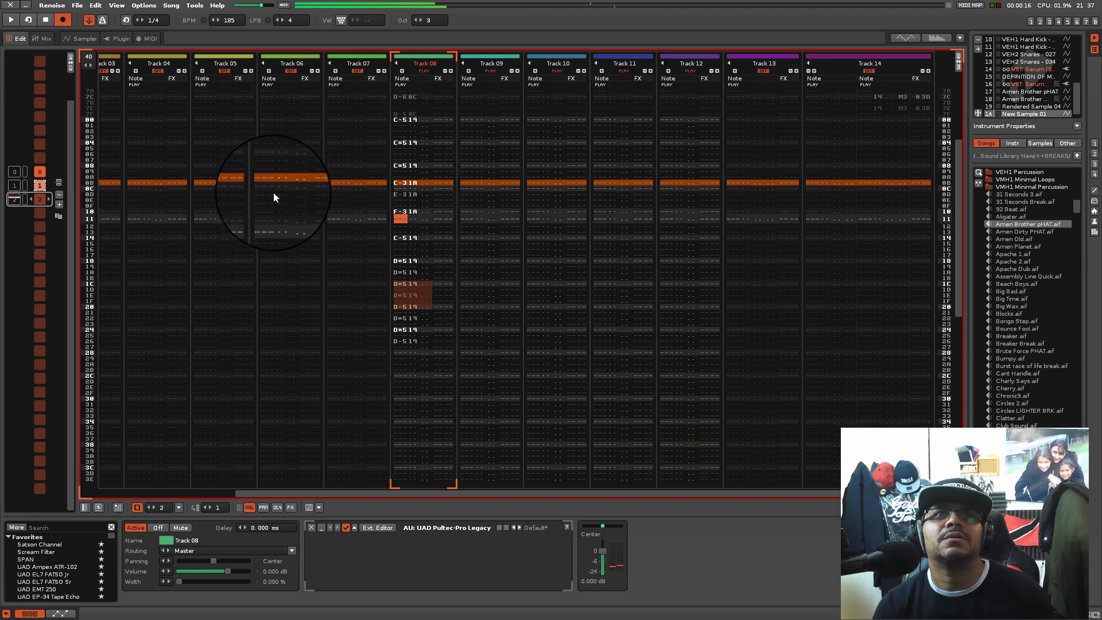
key("b")
- Play back the Track 08 sequence with the new instrument 1A notes and stop it
key("space")
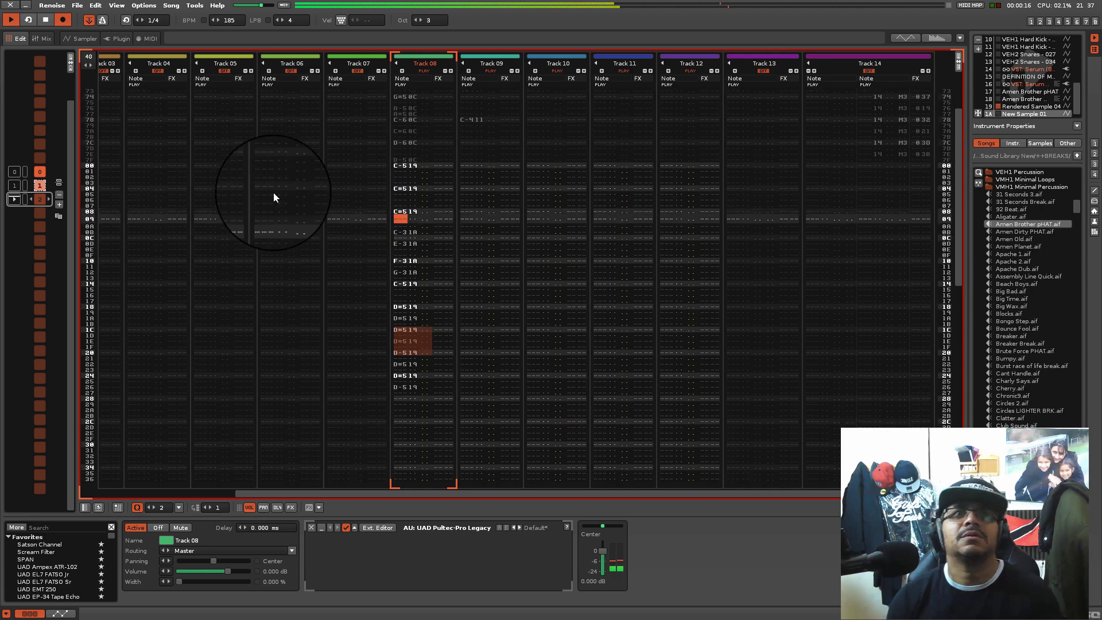
key("space")
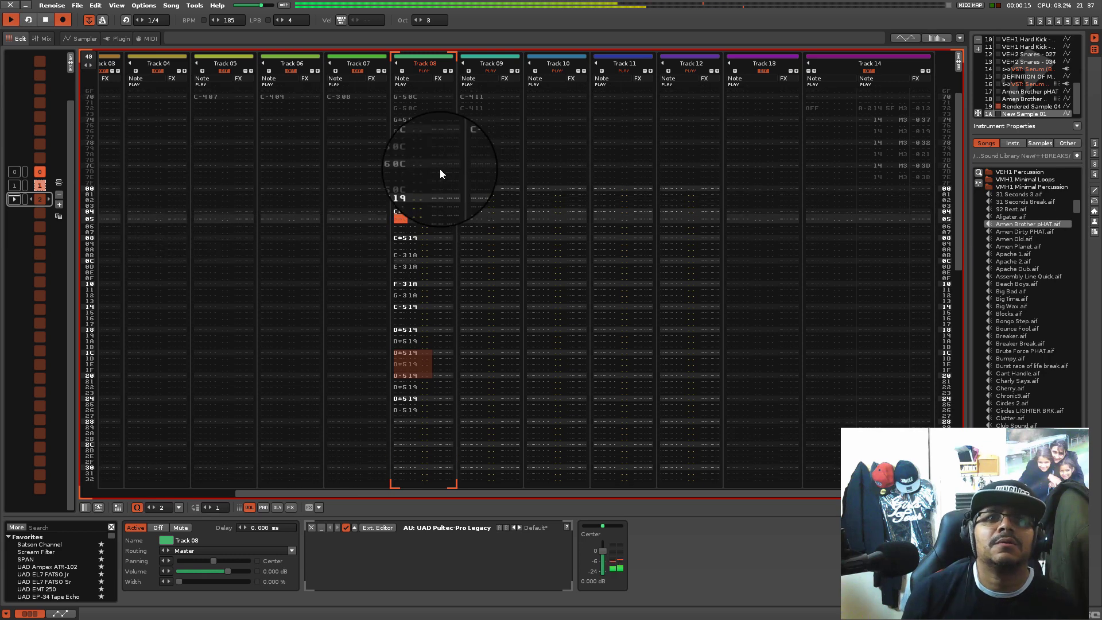
scroll(405, 213, "down", 10)
- Replace the early instrument 1A notes in Track 08 with D#3, F#3 and A#3 on lines 0C to 0E, and clear line 12
mouse_move(401, 215)
left_mouse_down()
mouse_move(400, 236)
mouse_move(401, 218)
left_mouse_up()
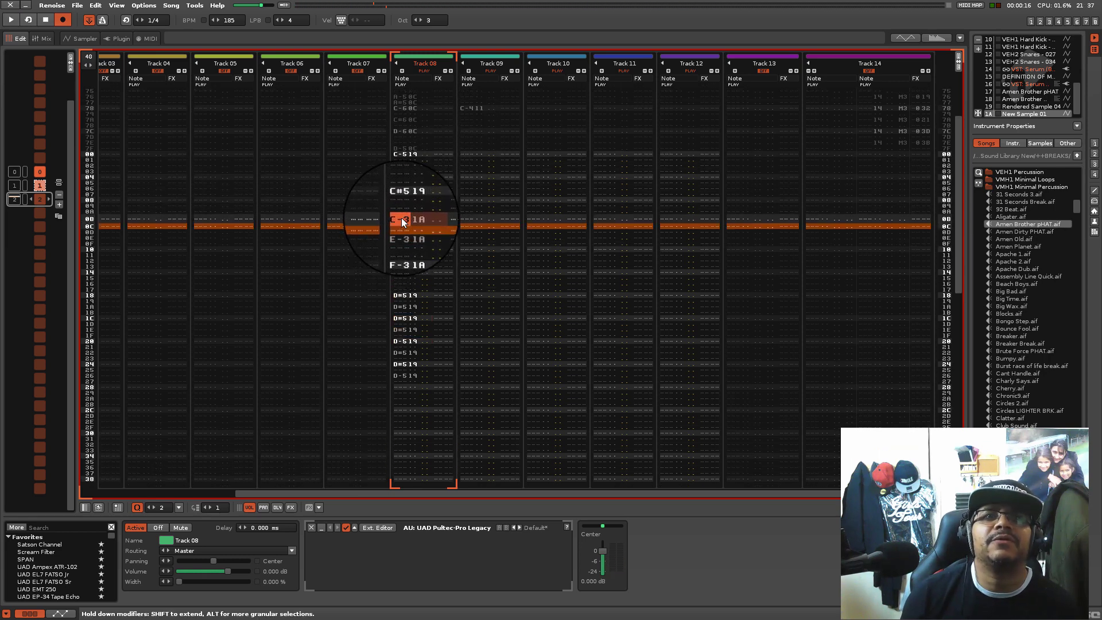
key("space")
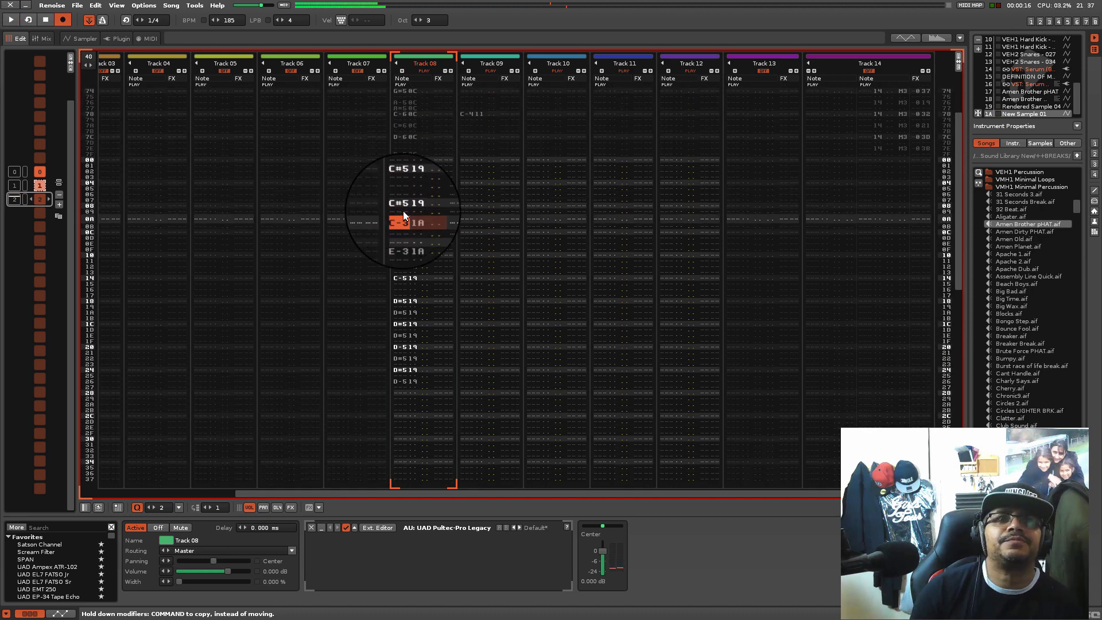
key("space")
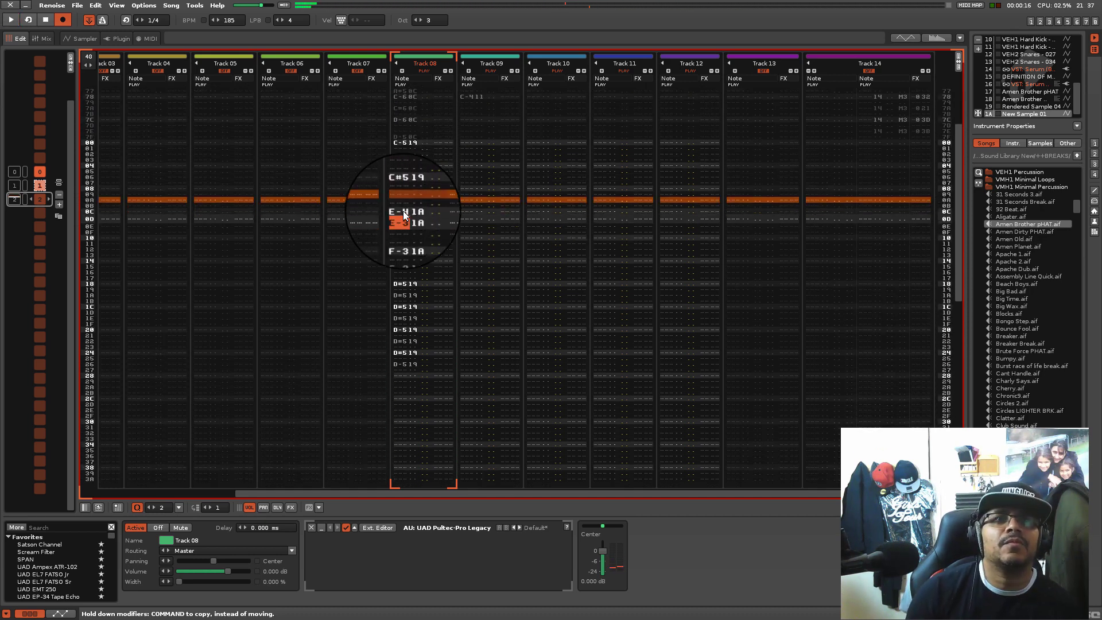
key("ctrl+F1")
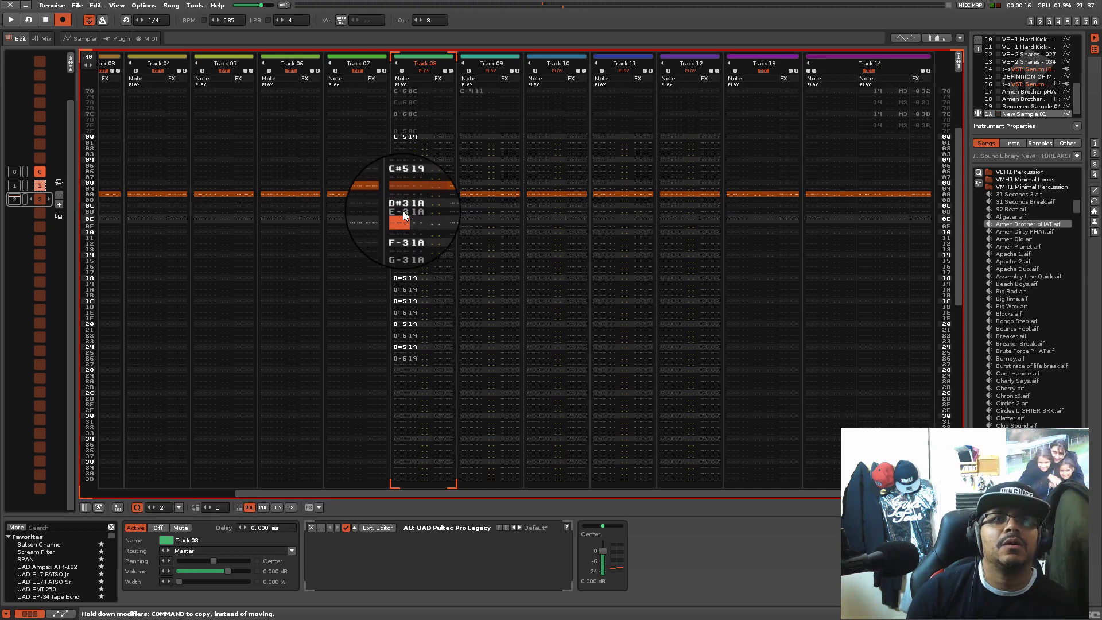
scroll(403, 211, "down", 4)
key("space")
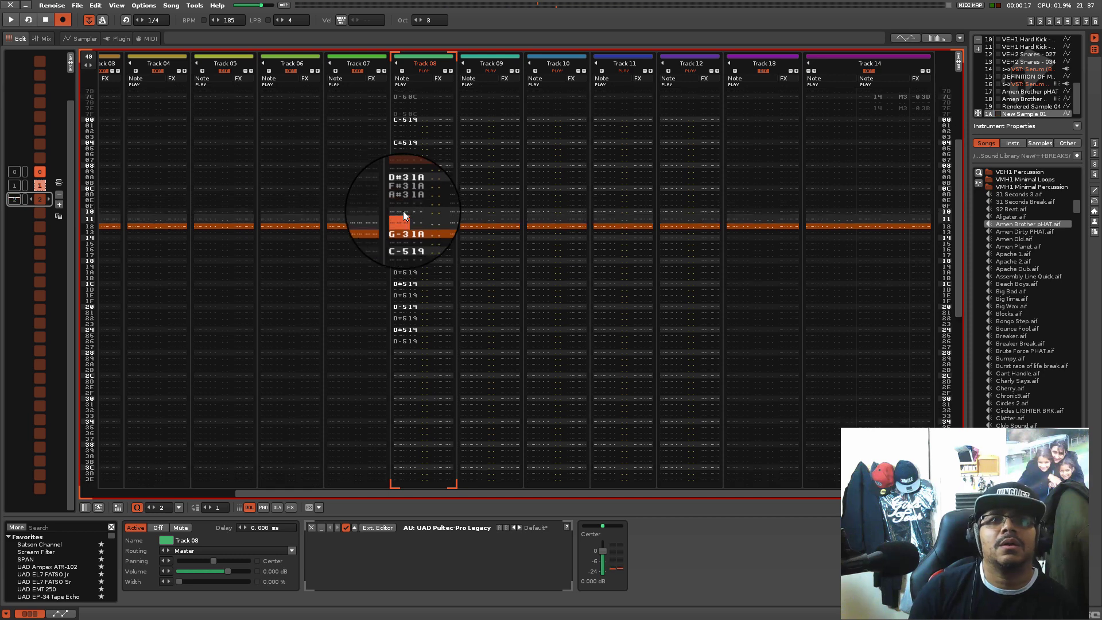
key("space")
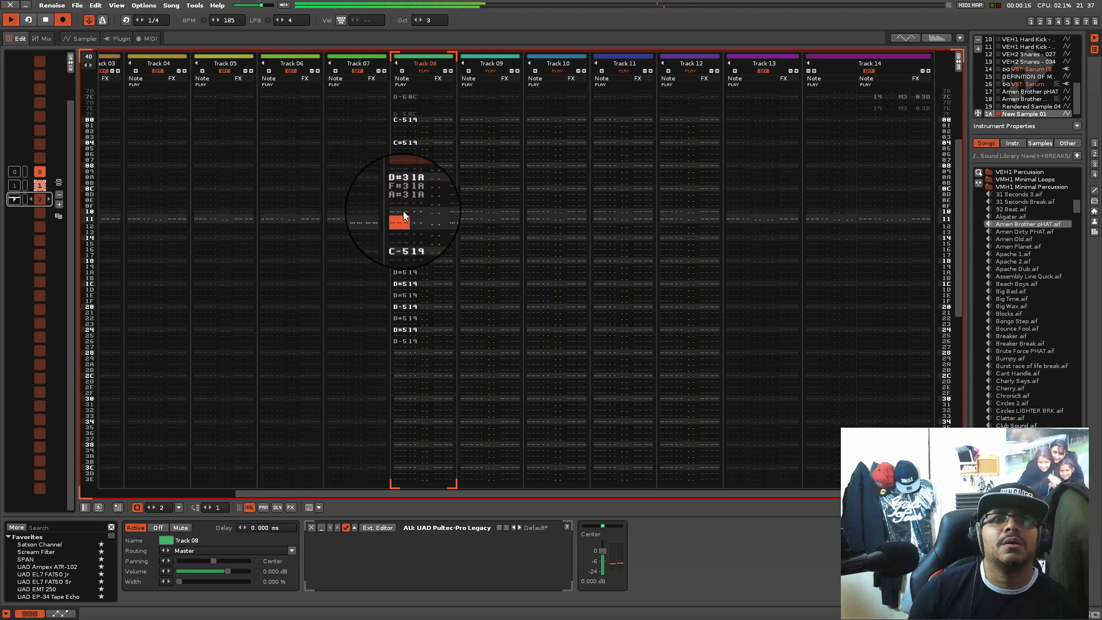
key("space")
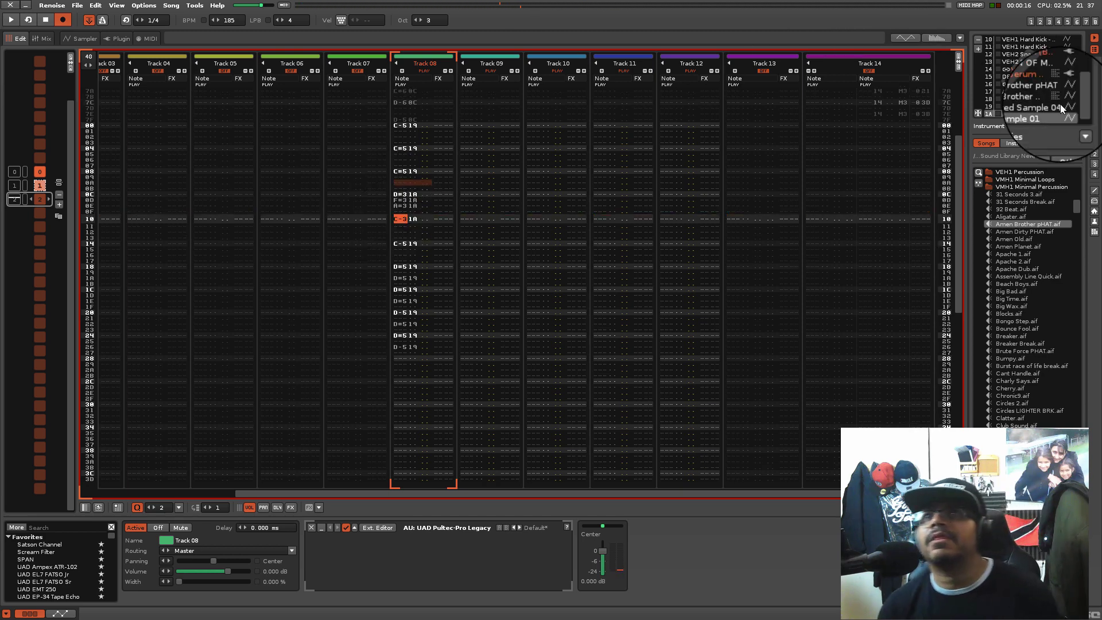
- Select instrument 19 and enter C-4 on lines 10 and 16 of Track 08, clearing the C-5 on line 14
left_click(1016, 106)
key("q")
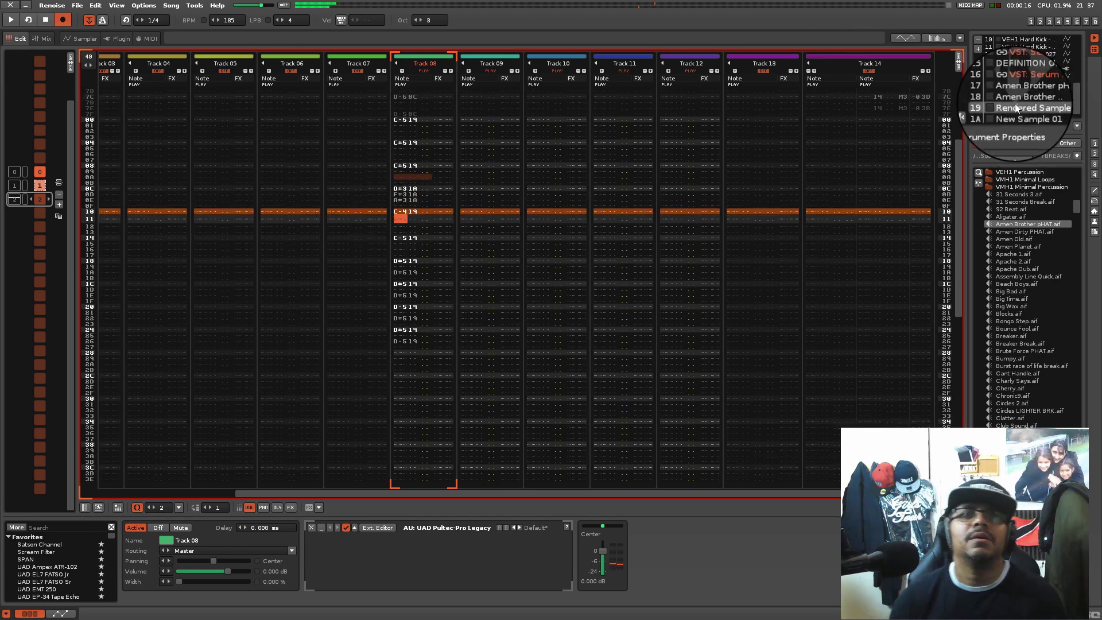
key("Down")
key("Down")
key("Down")
key("Down")
- Play back the pattern and remove the D#5 notes on lines 18 and 1A of Track 08
key("space")
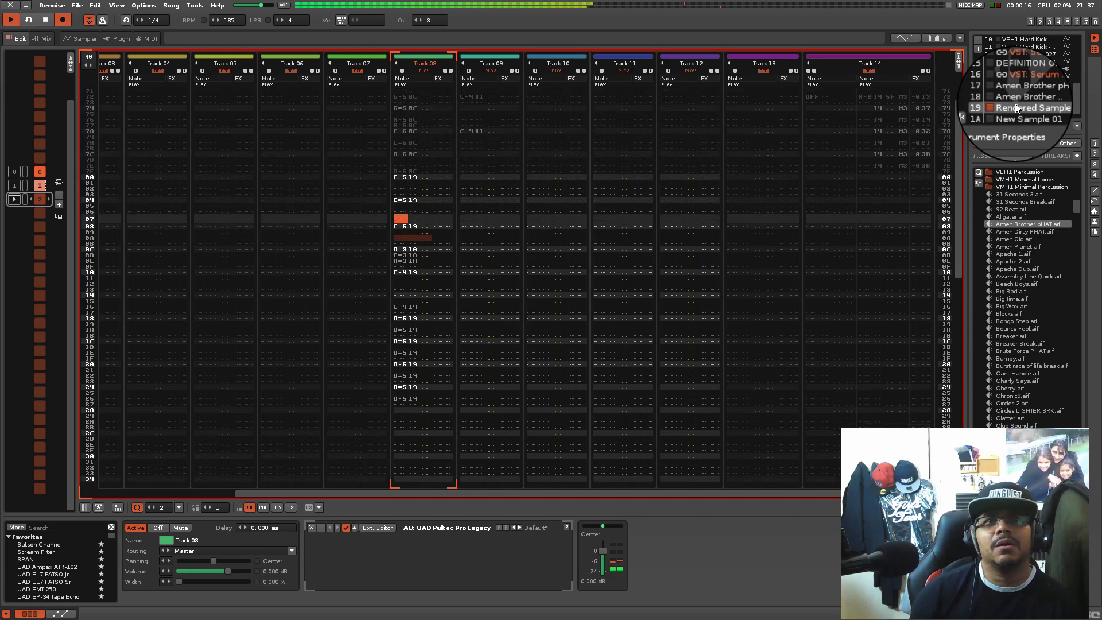
key("space")
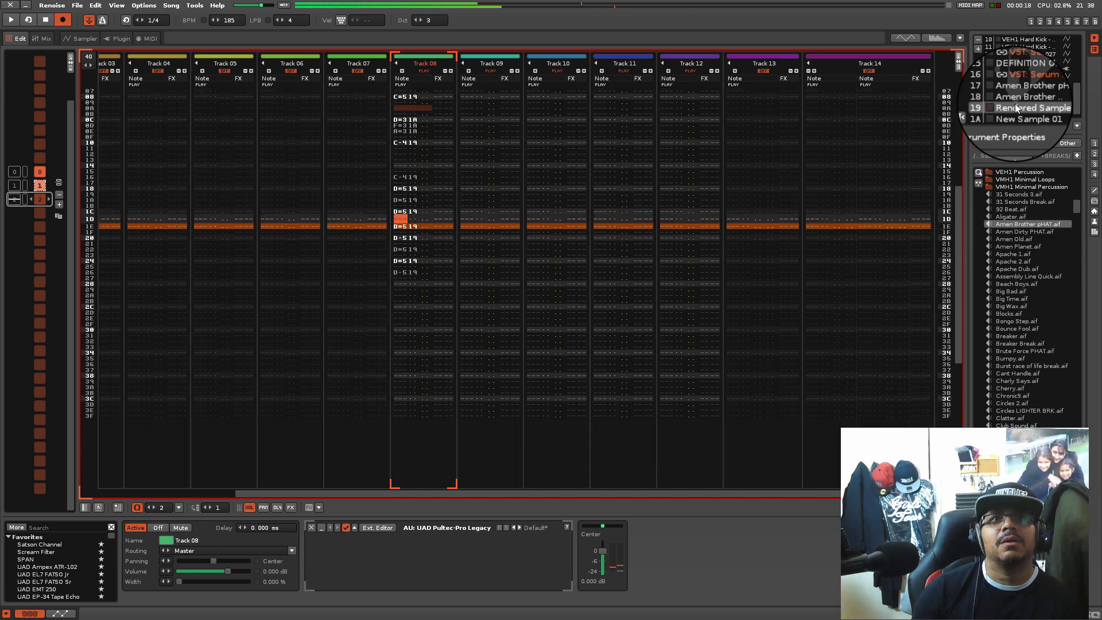
key("space")
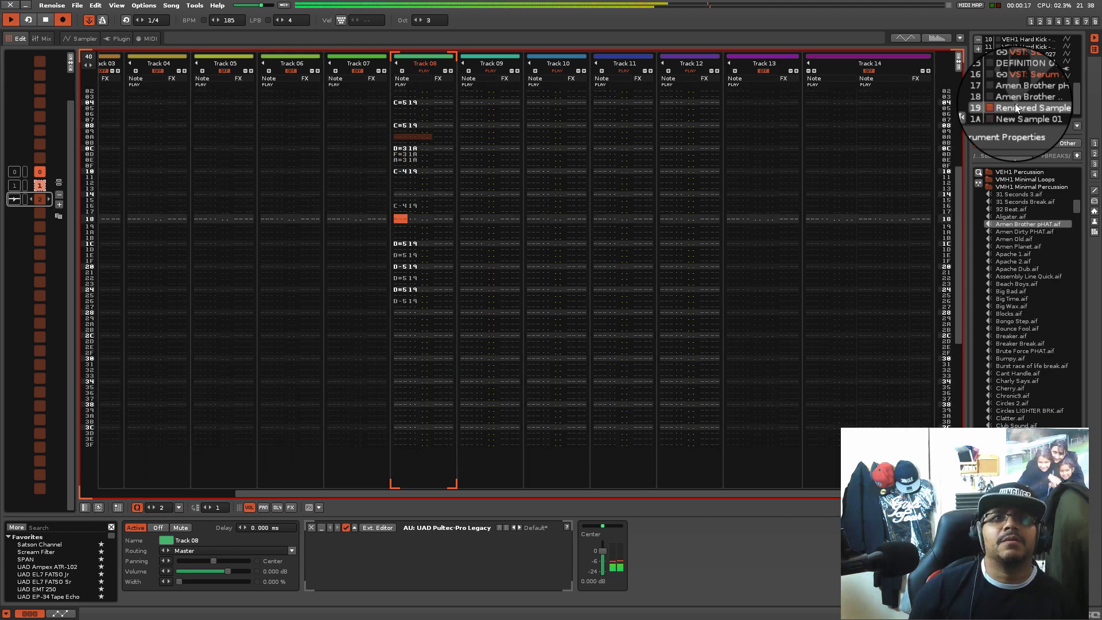
key("space")
key("space")
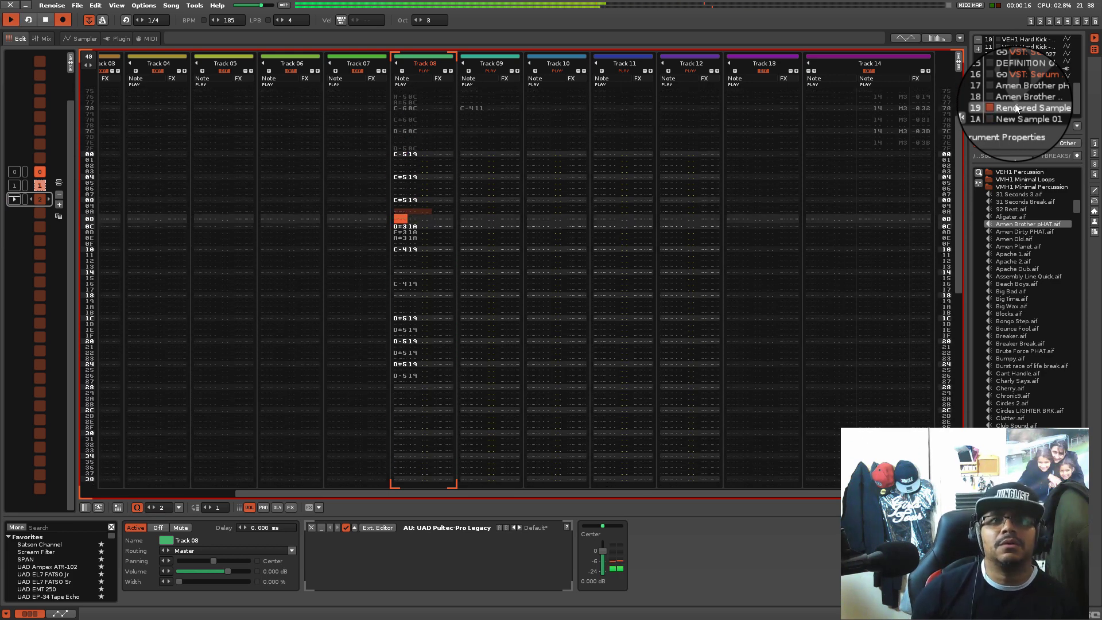
- Turn off pattern follow, copy lines 1C to 28 of Track 08 to line 2A and play back the result
left_click(88, 22)
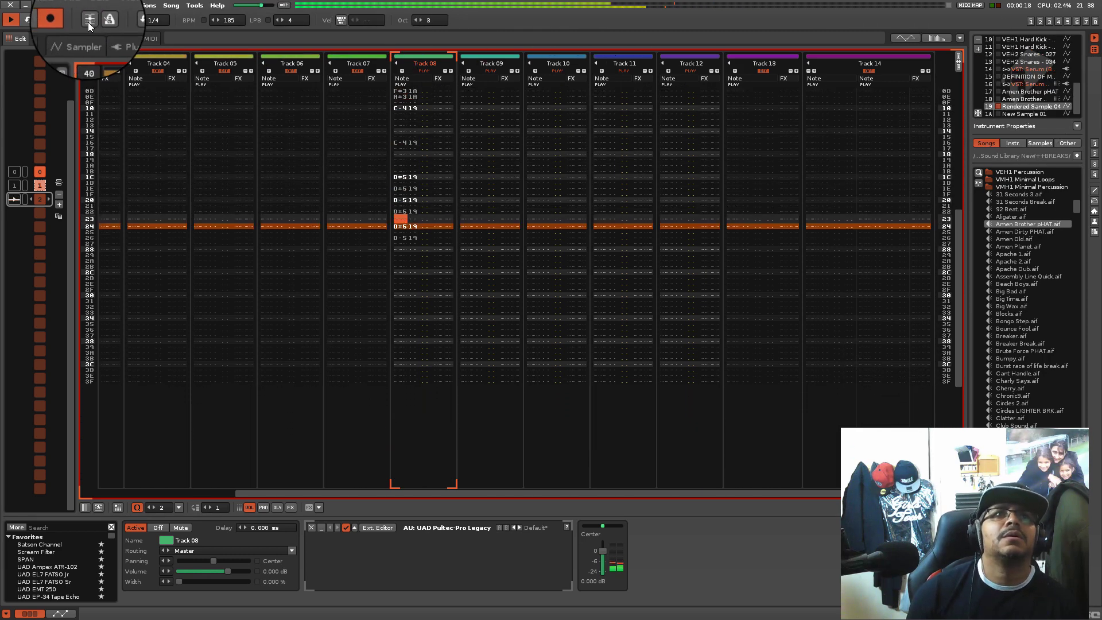
key("space")
left_click_drag(400, 219, 399, 277)
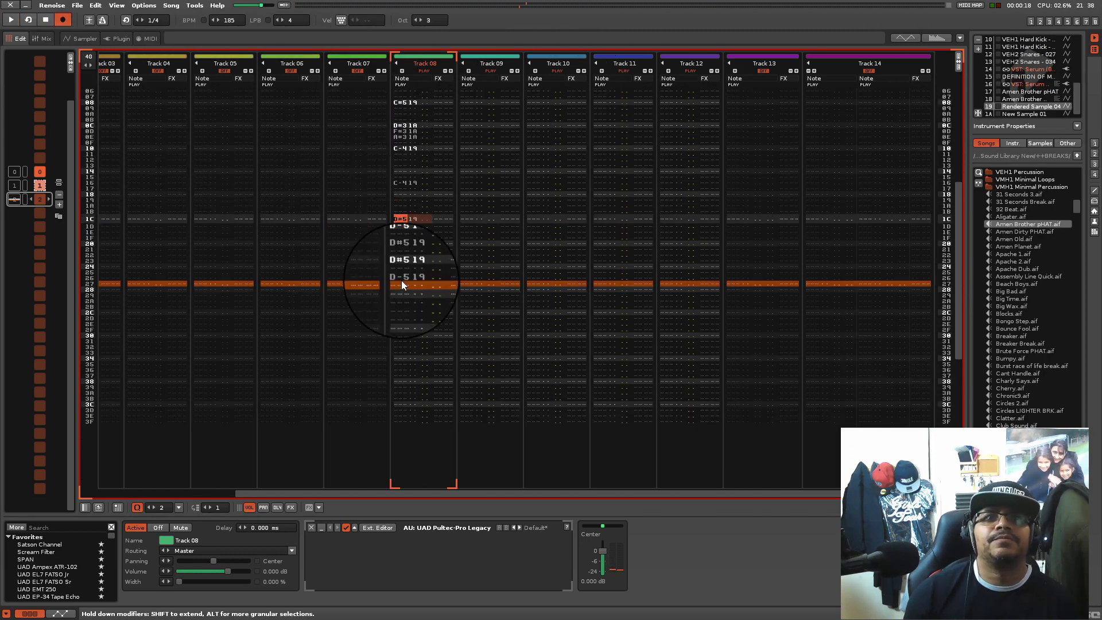
right_click(403, 223)
left_click(422, 234)
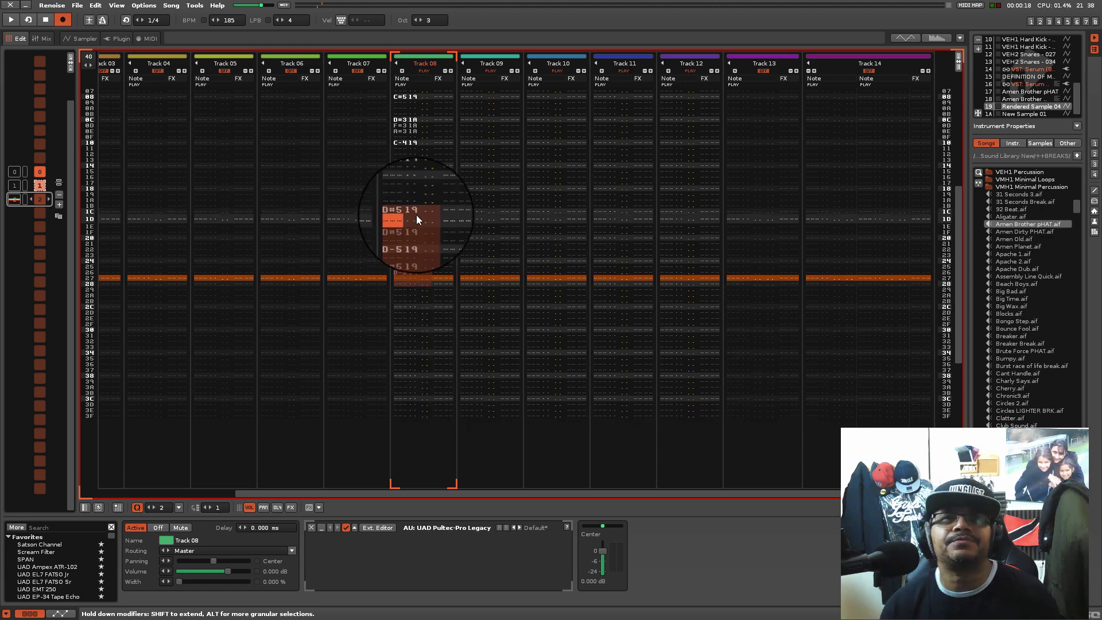
scroll(416, 214, "down", 4)
scroll(415, 219, "down", 3)
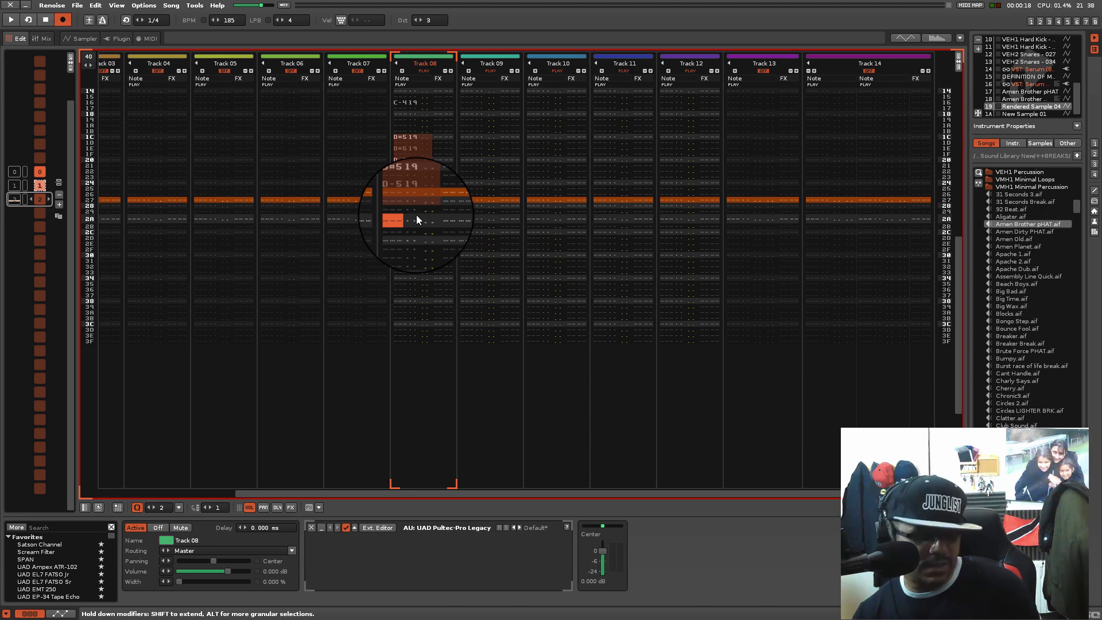
key("ctrl+v")
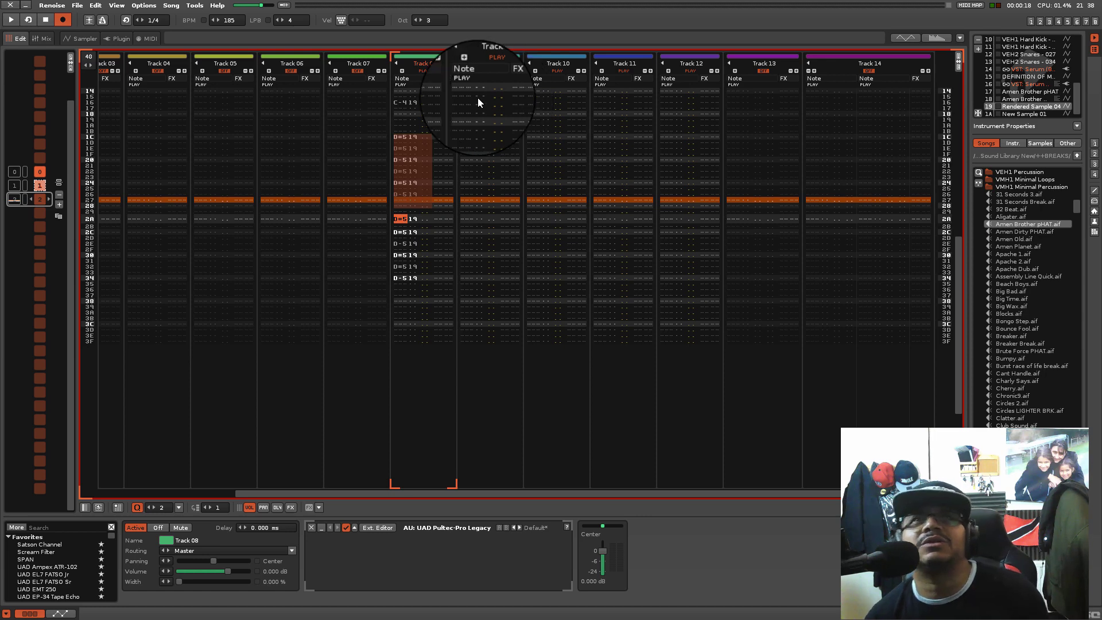
key("space")
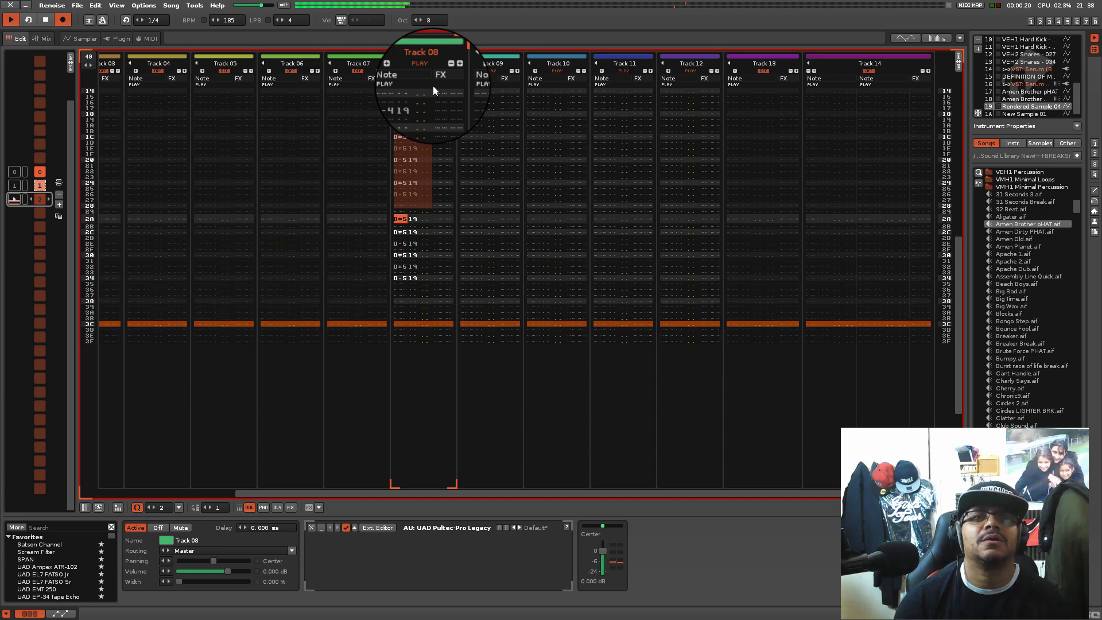
key("space")
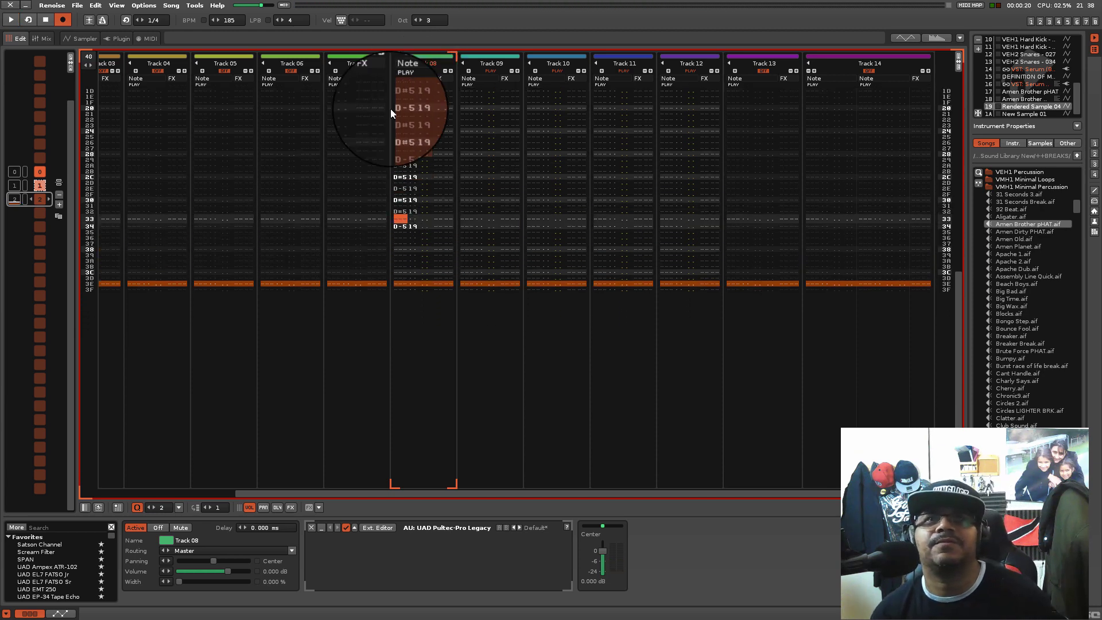
- Copy the notes on lines 32 to 34 of Track 08, paste them from lines 36 and 3A, and play back the pattern
left_click(403, 210)
left_click_drag(411, 238, 405, 218)
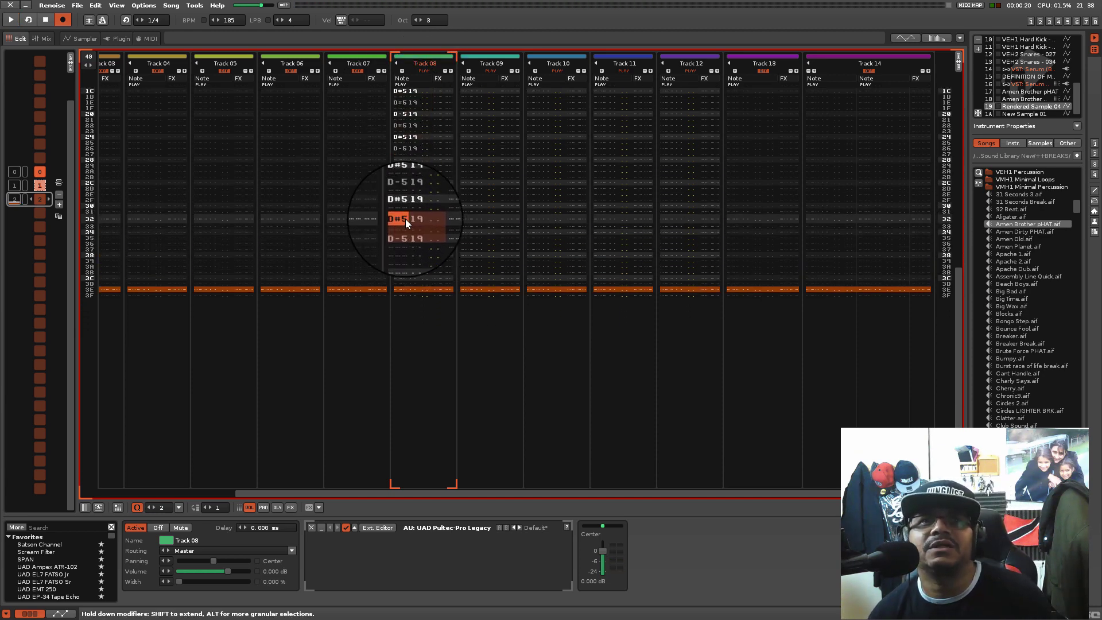
right_click(407, 219)
left_click(417, 231)
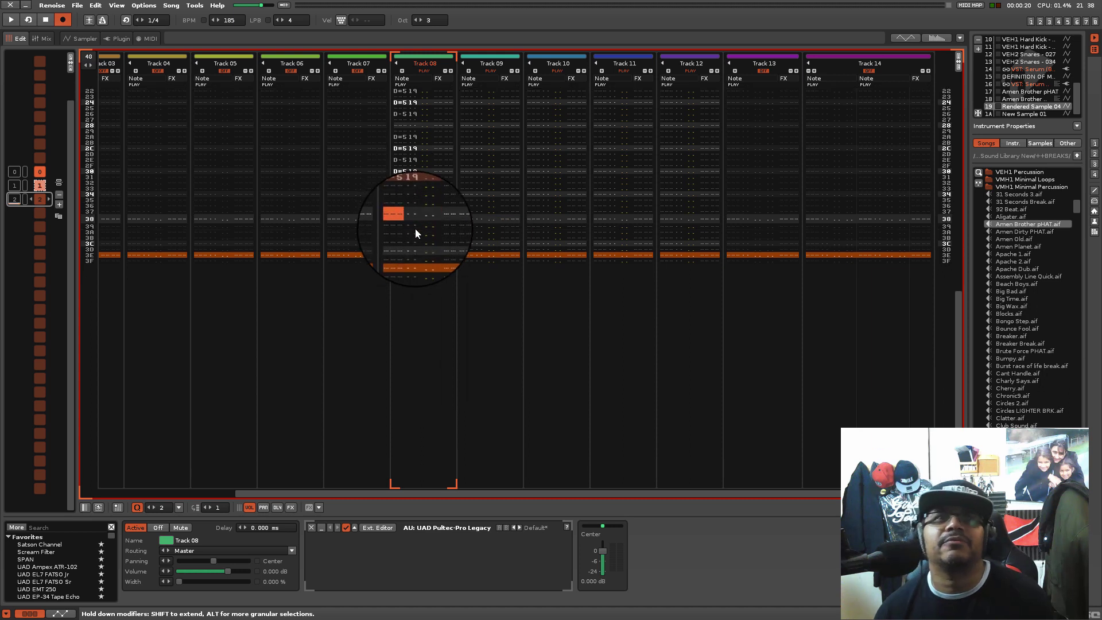
left_click(415, 228)
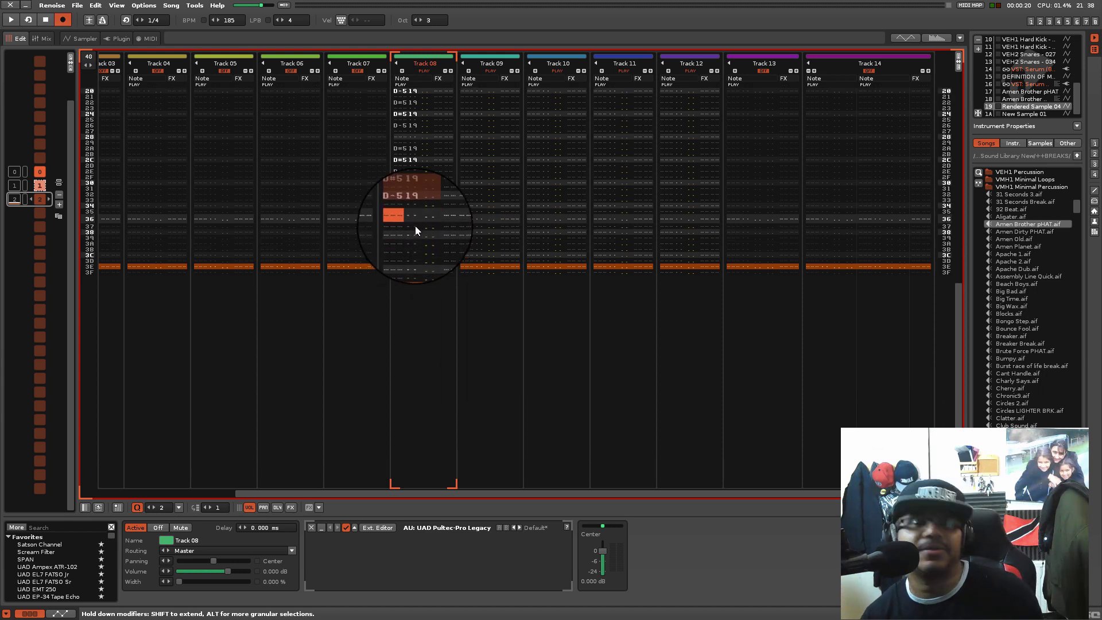
scroll(415, 230, "down", 4)
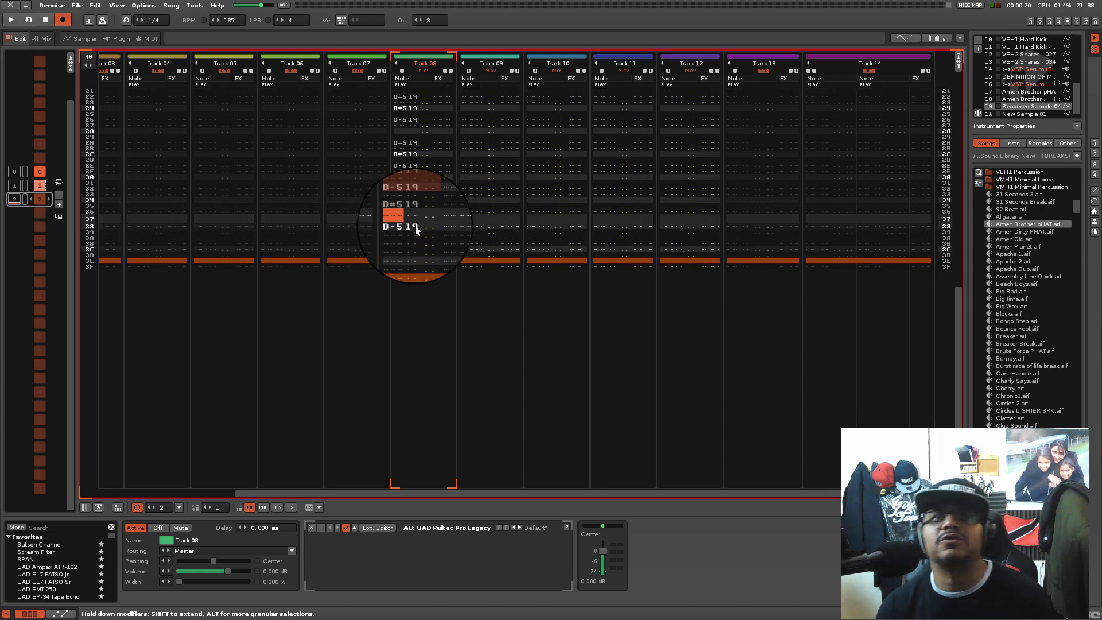
key("space")
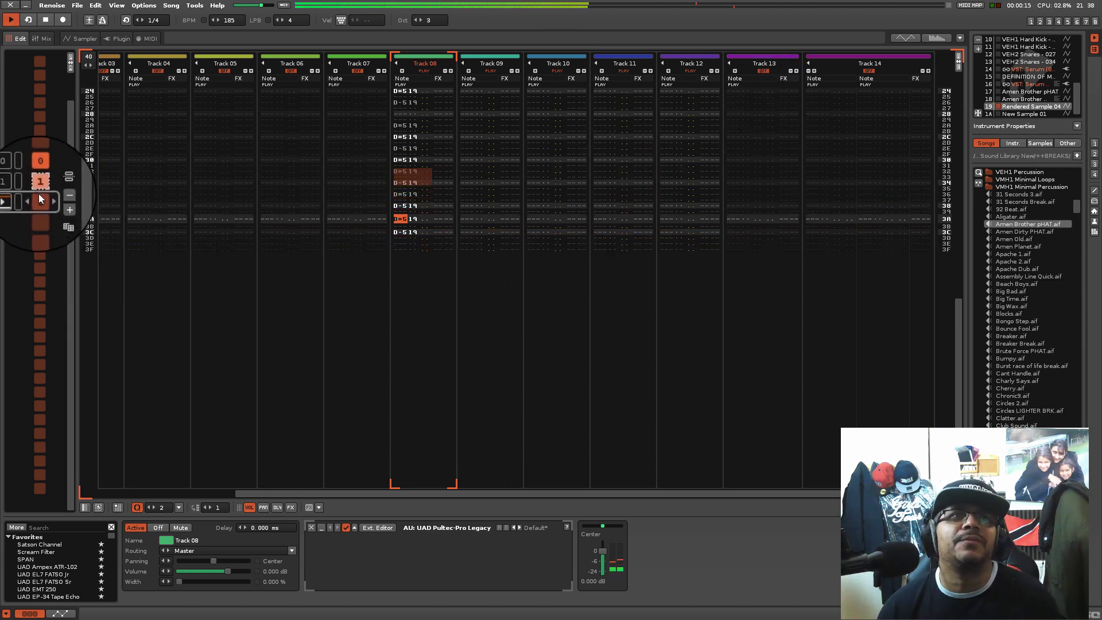
left_click(46, 21)
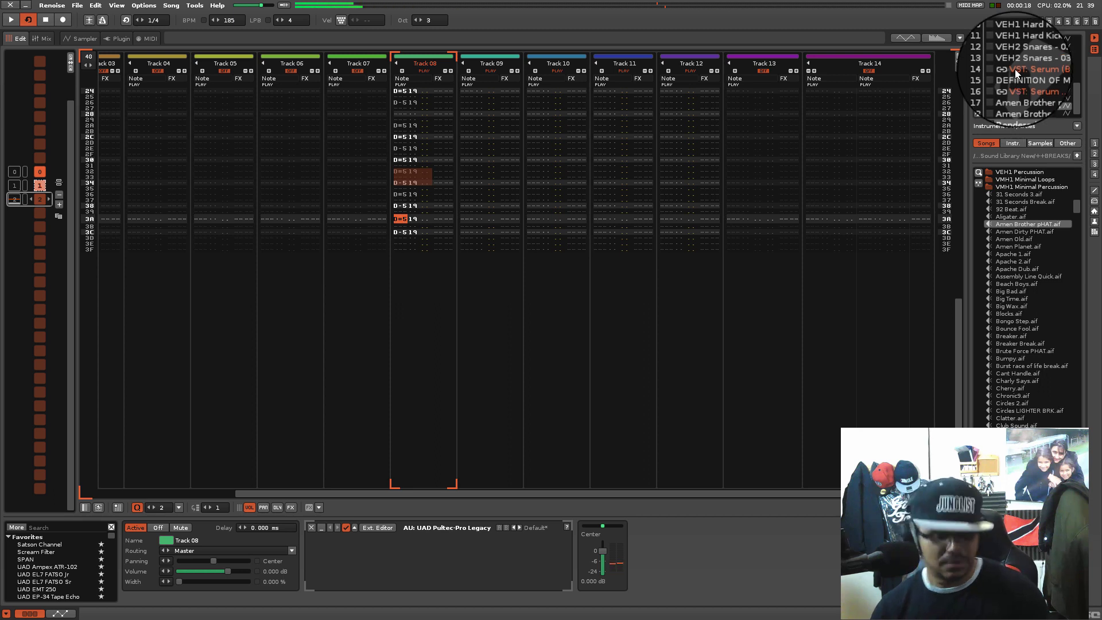
- Play back the Track 08 break pattern and check the notes near its end
scroll(1021, 91, "down", 2)
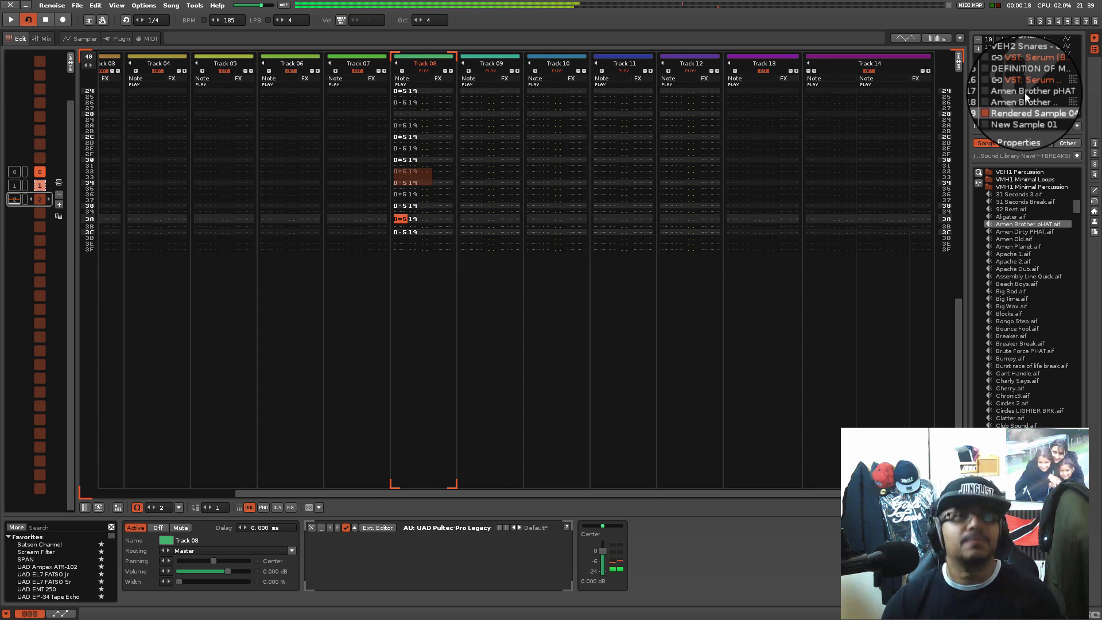
key("space")
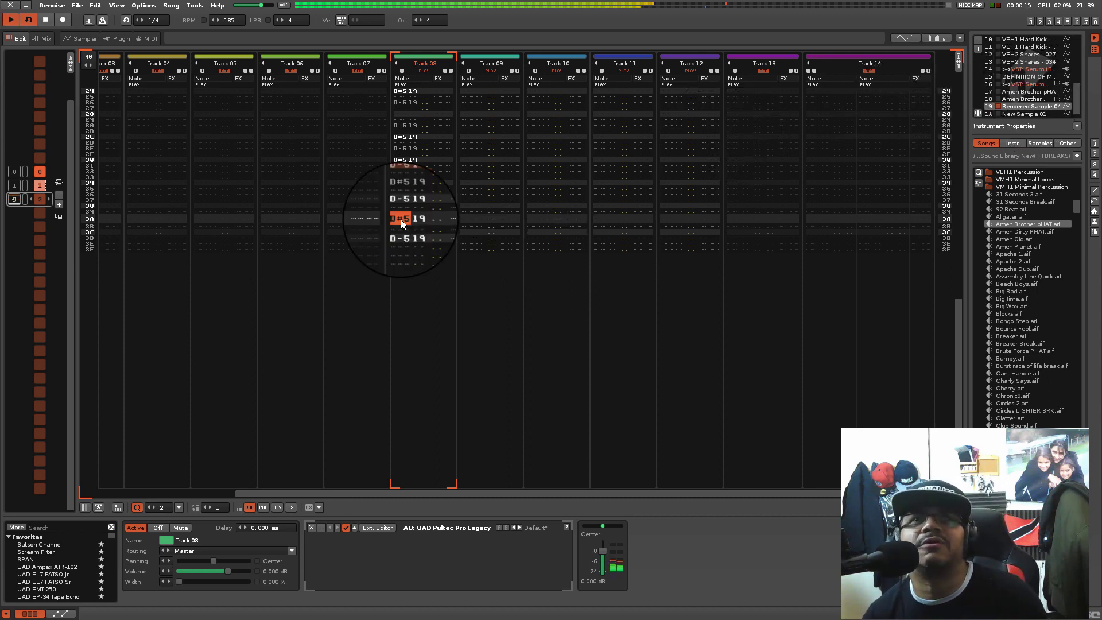
left_click_drag(401, 171, 402, 183)
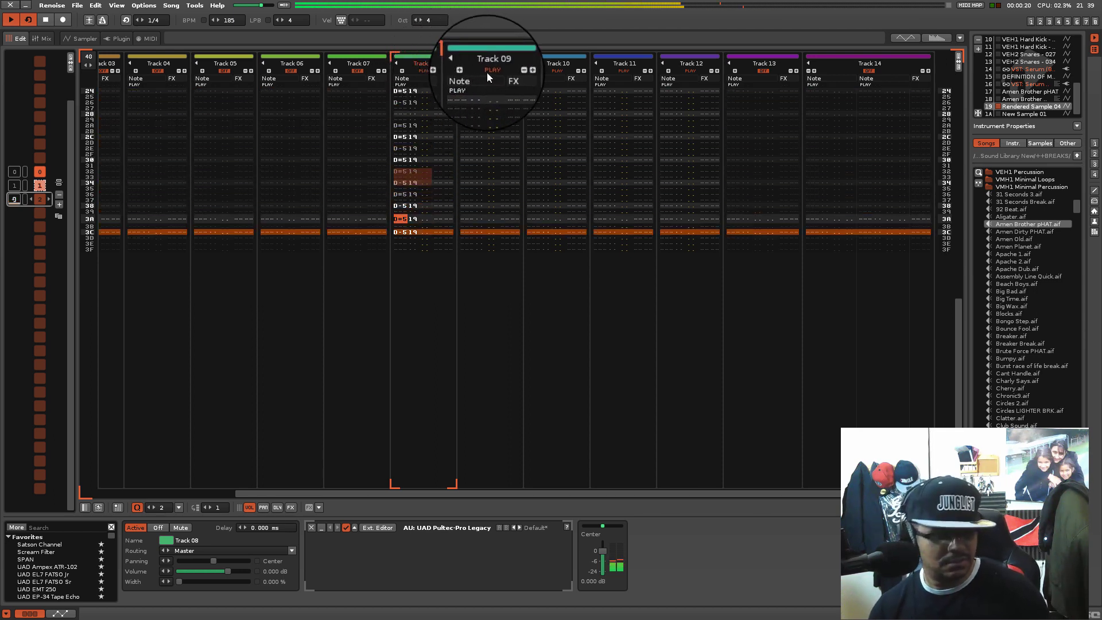
key("Escape")
key("2")
key("2")
key("w")
key("2")
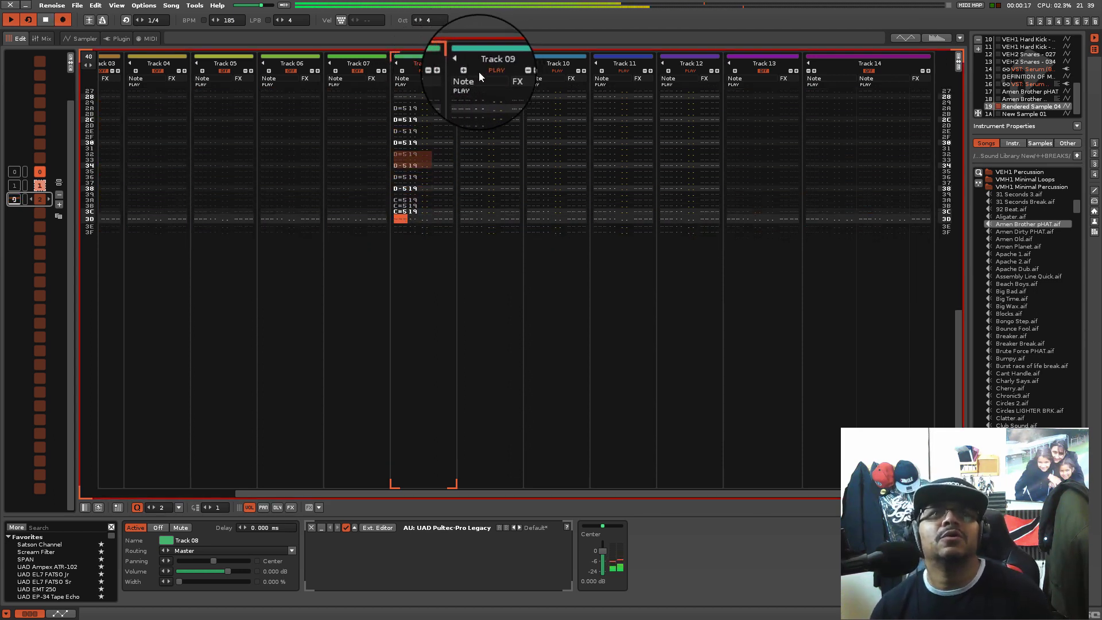
key("super+z")
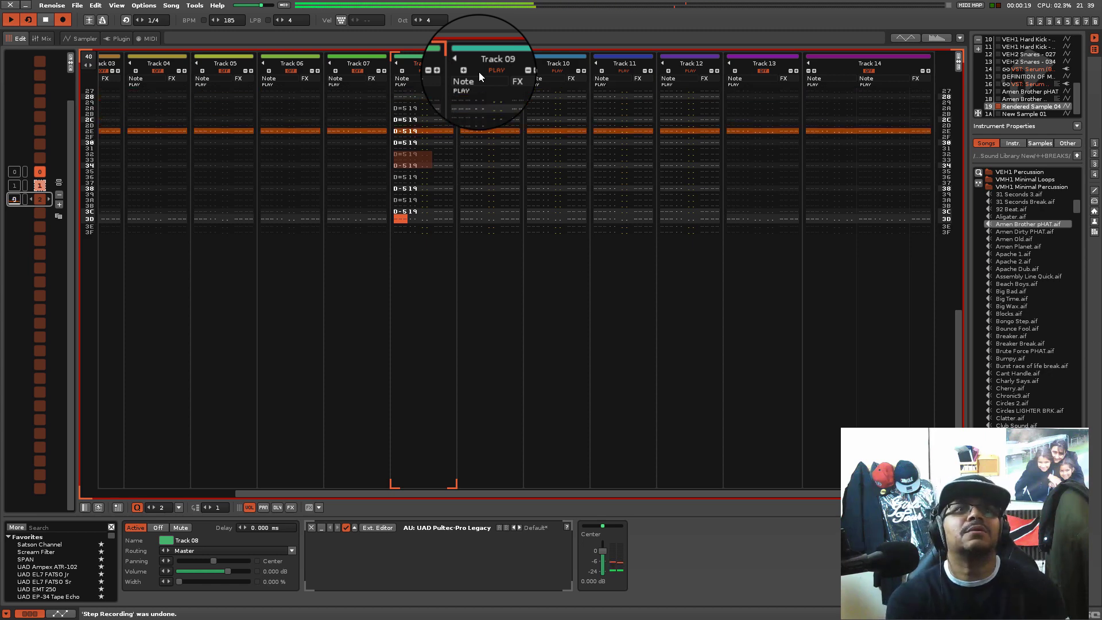
key("Escape")
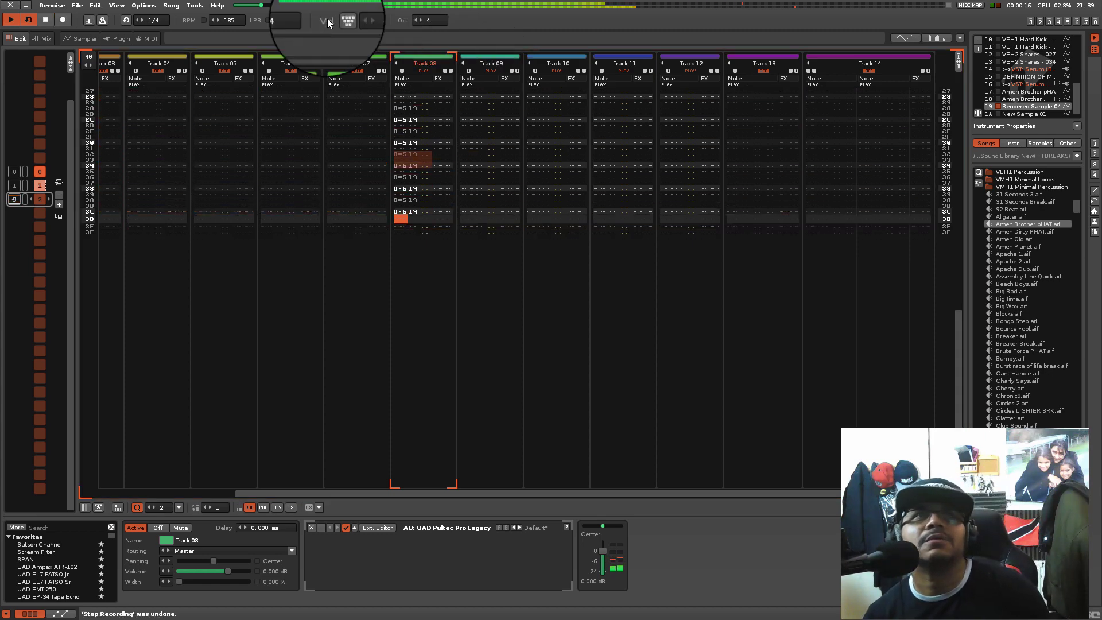
- Turn on pattern follow and live-record C#5 hits with instrument 19 every eight lines from 04 to 3C of Track 08
left_click(86, 21)
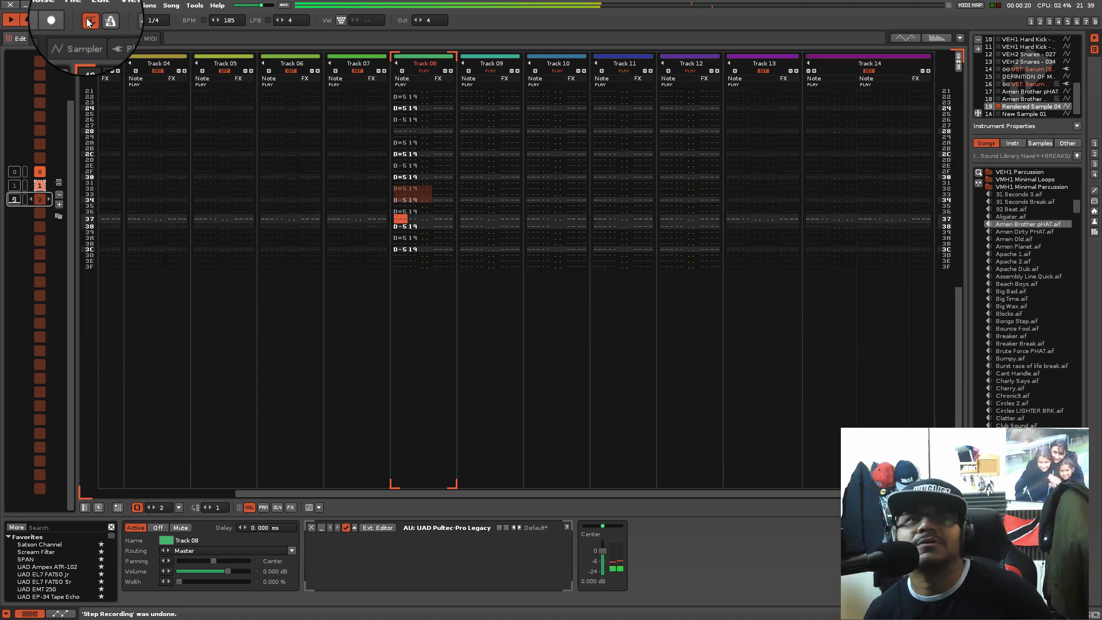
key("Escape")
key("2")
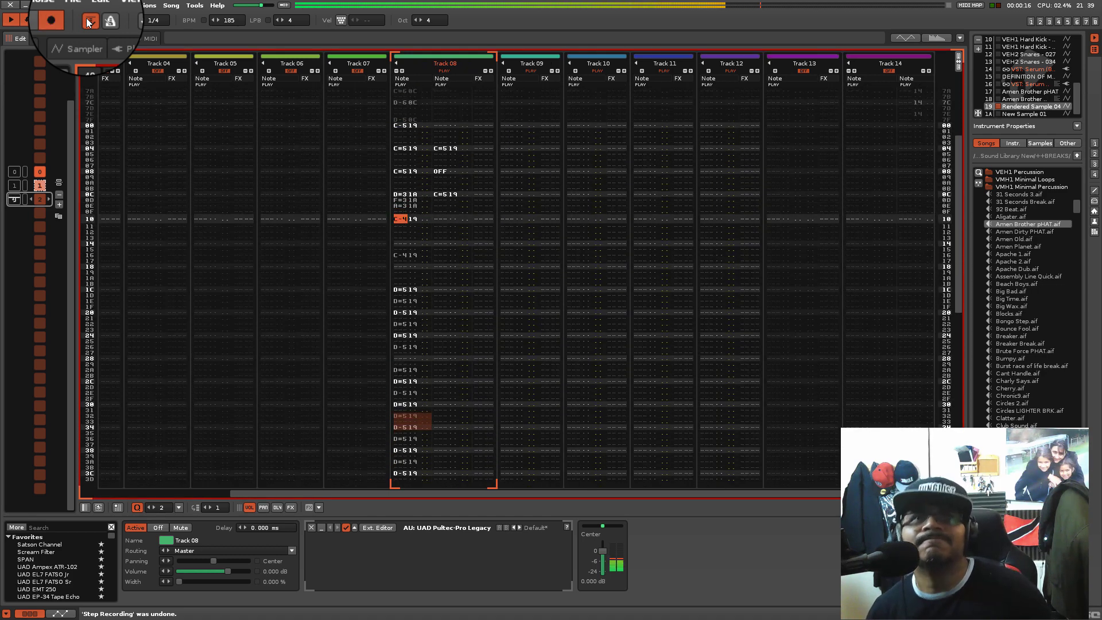
key("2")
key("2")
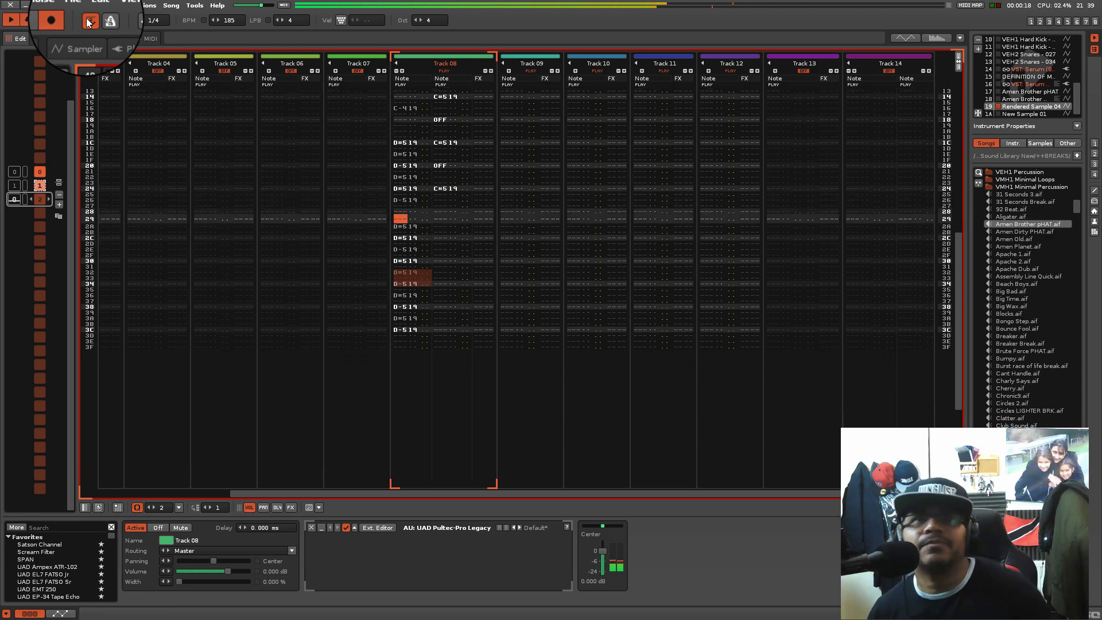
key("2")
key("2")
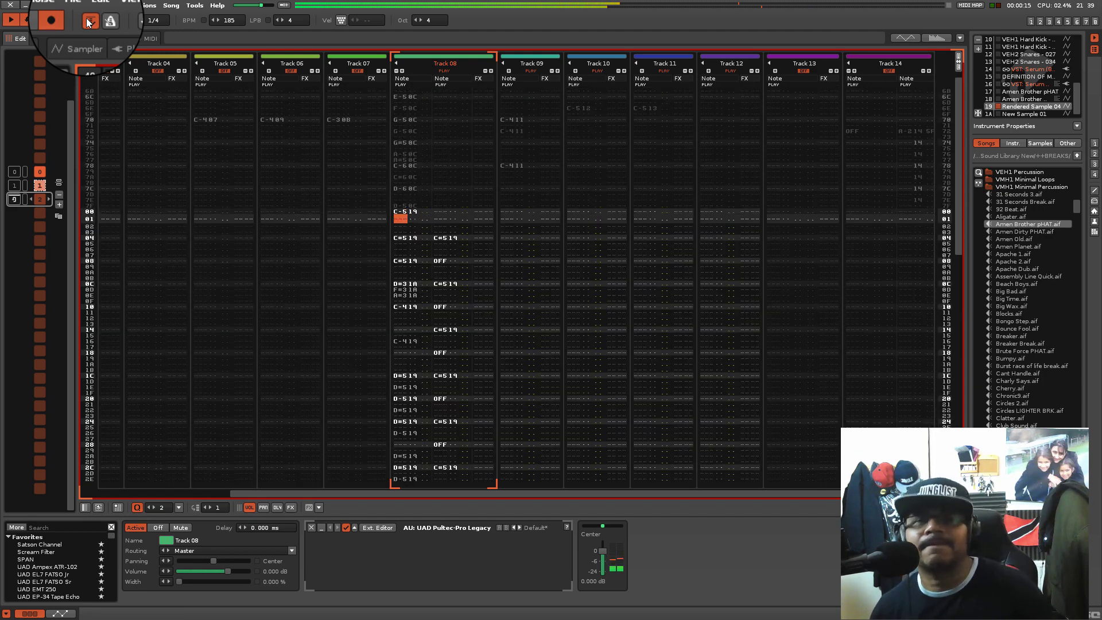
key("Escape")
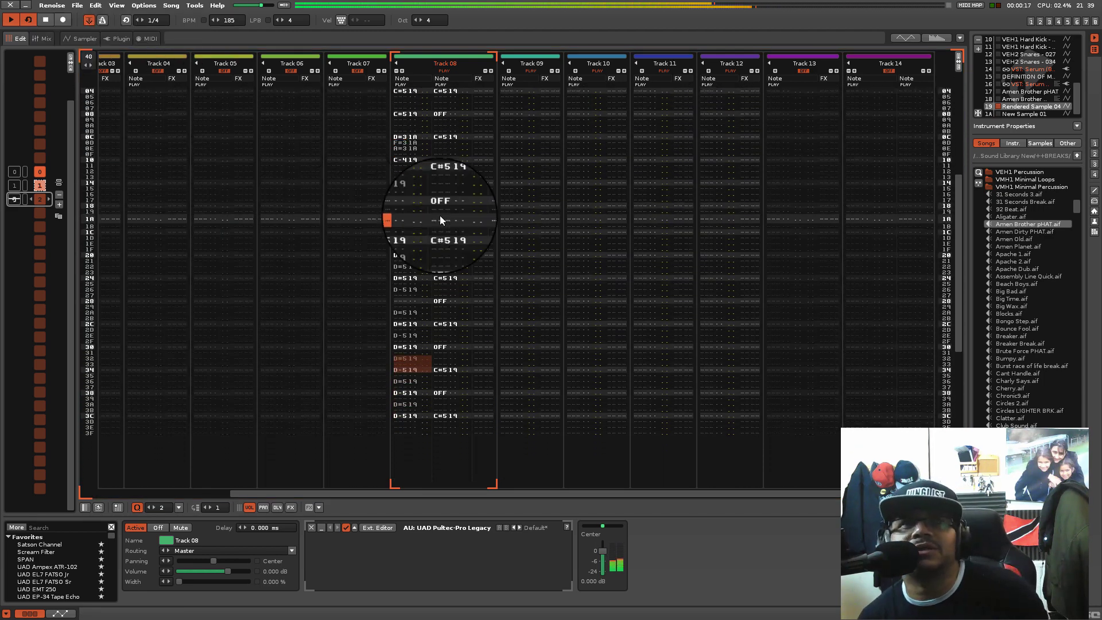
key("space")
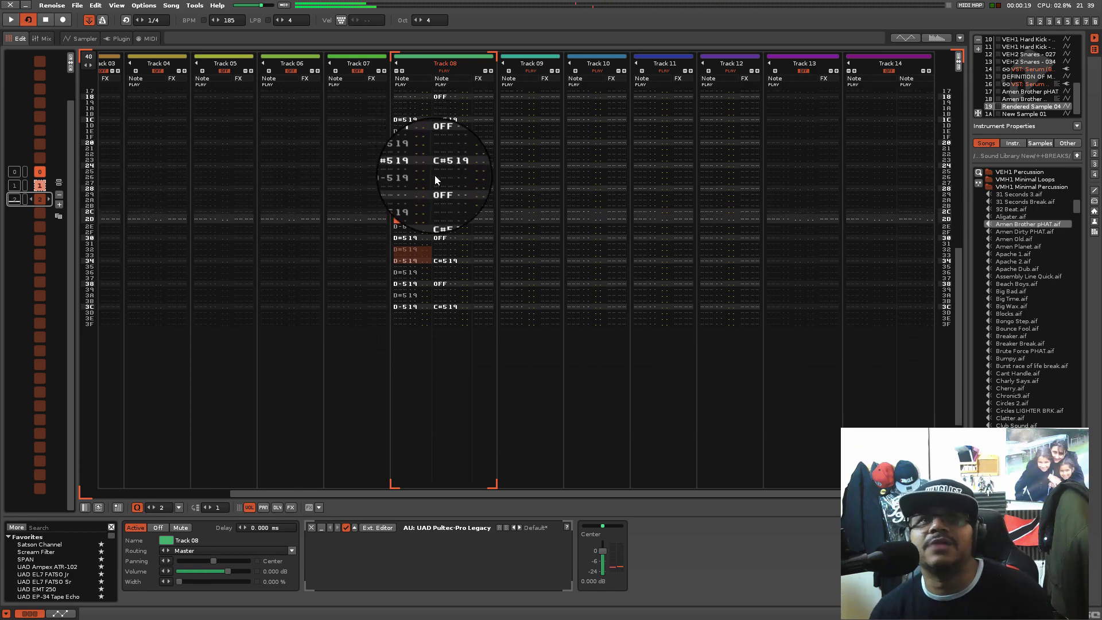
- Move the recorded C#5 notes down to line 3C from Track 08's second note column into the first and play back the result
scroll(449, 225, "up", 4)
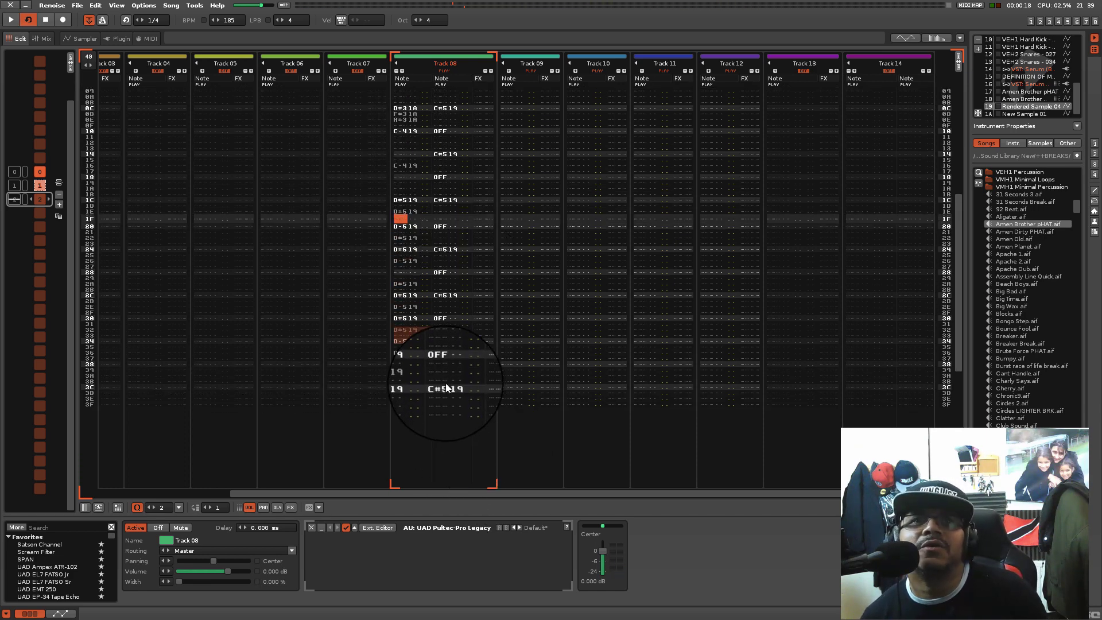
left_click_drag(447, 384, 448, 389)
scroll(448, 392, "up", 5)
scroll(431, 184, "up", 6)
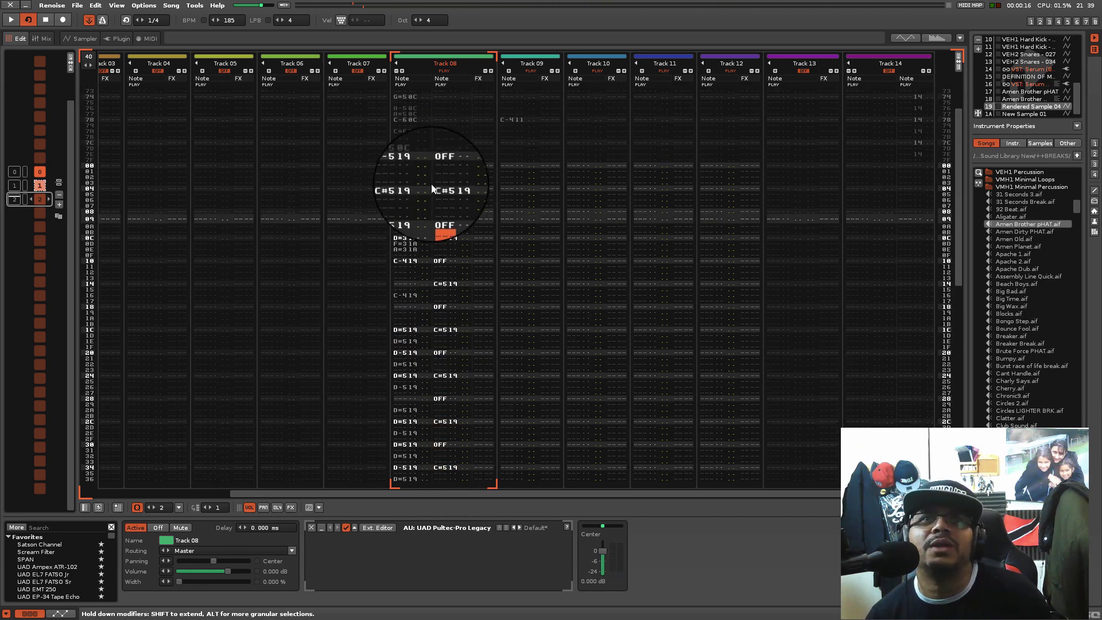
double_click(443, 168)
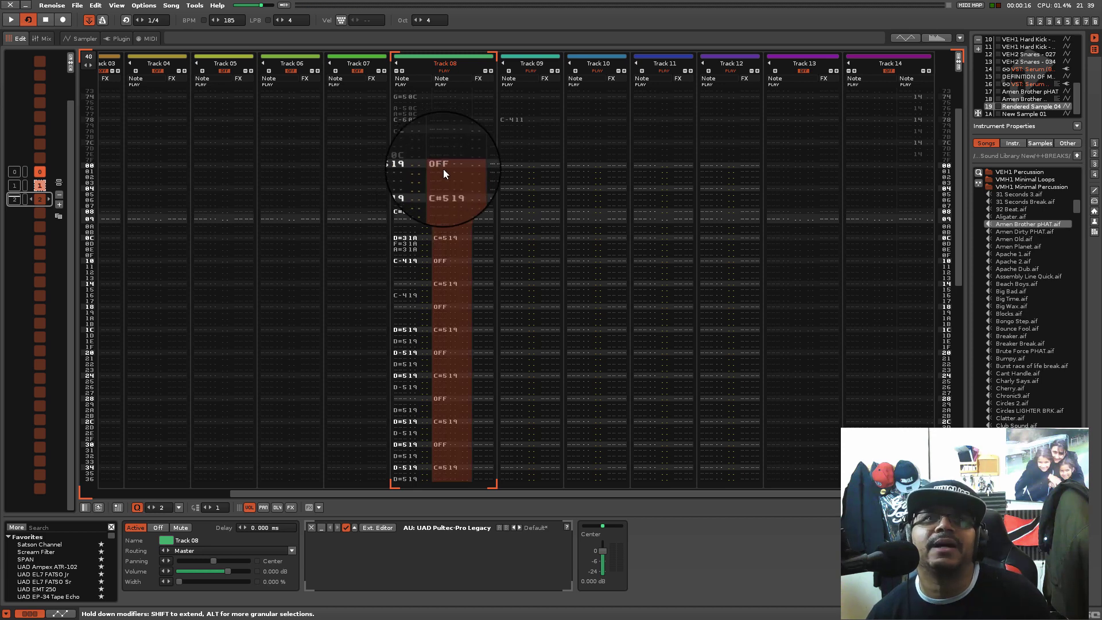
left_click(442, 178)
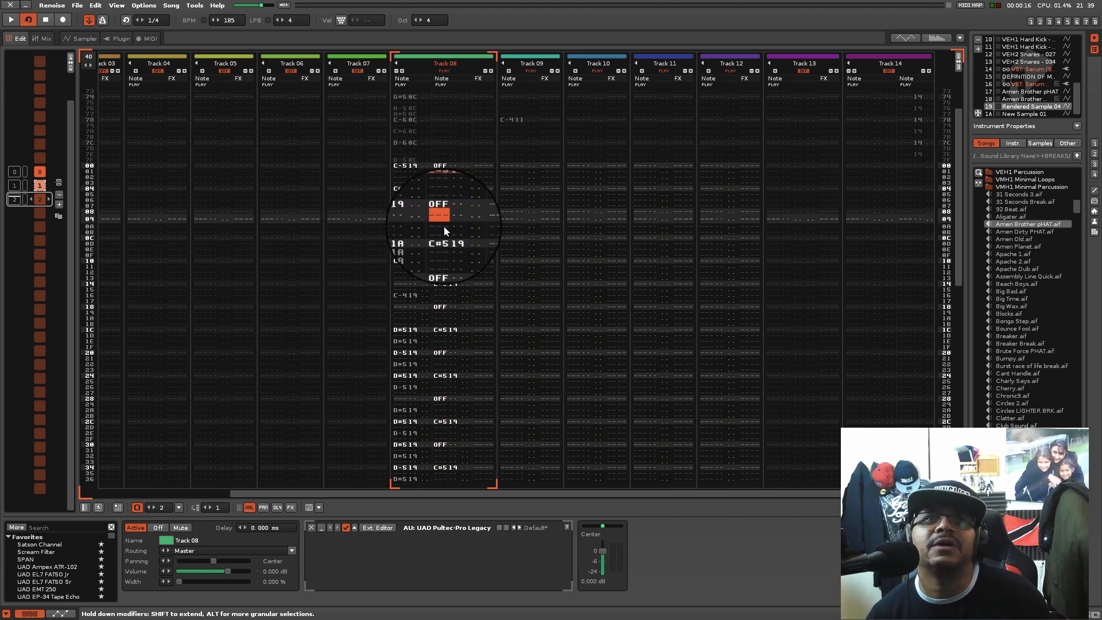
left_click(439, 189)
left_click_drag(440, 187, 444, 236)
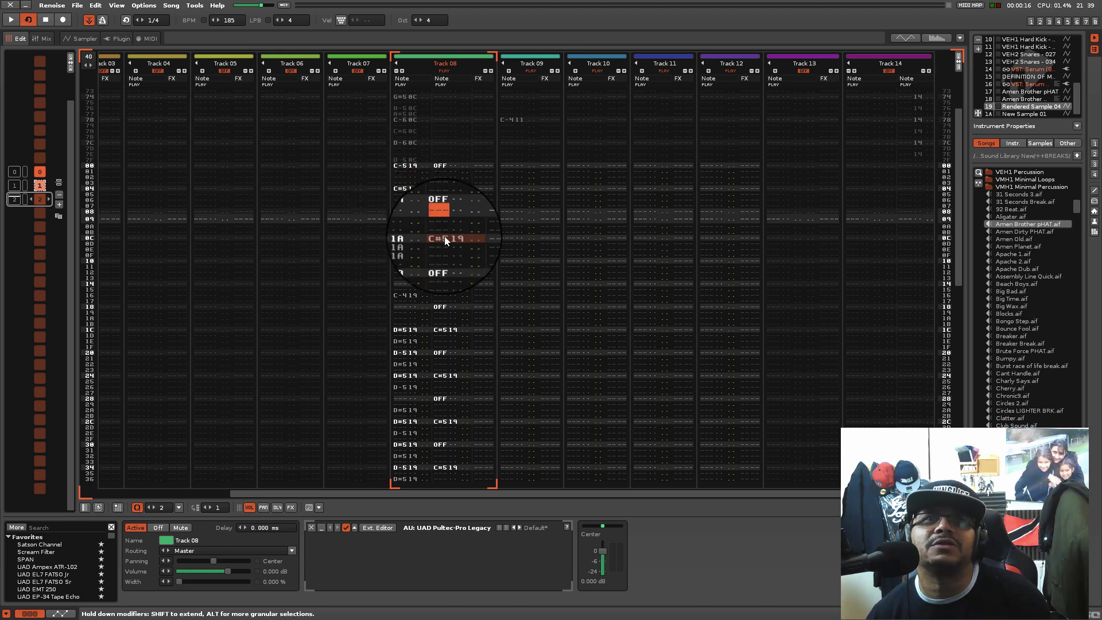
left_click(445, 235)
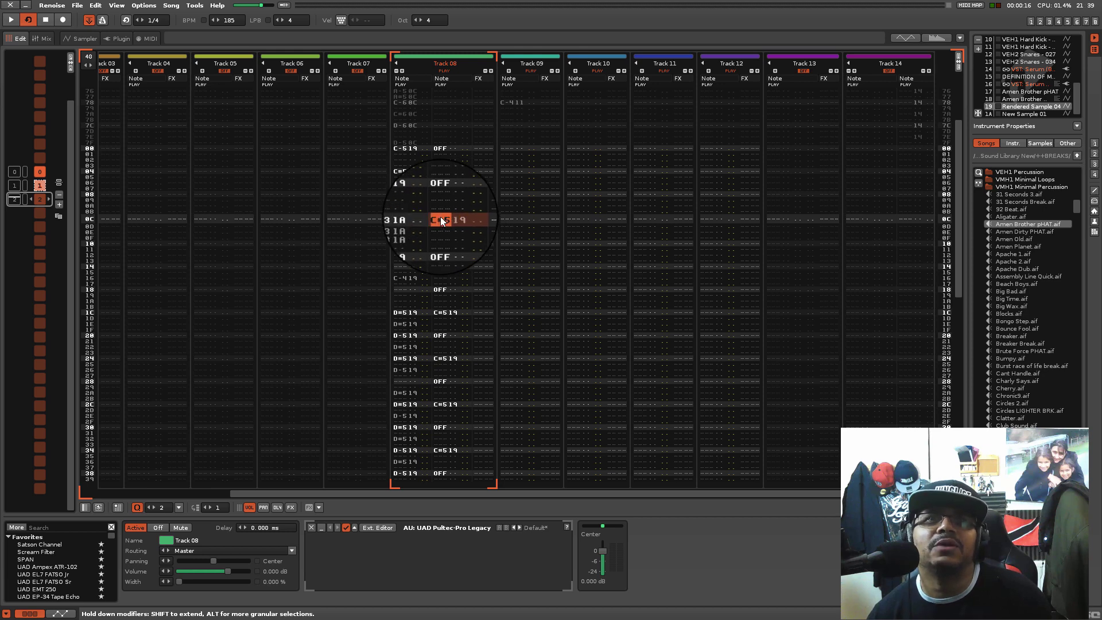
left_click_drag(442, 220, 423, 417)
scroll(454, 357, "down", 4)
scroll(452, 363, "down", 4)
scroll(482, 369, "down", 4)
key("space")
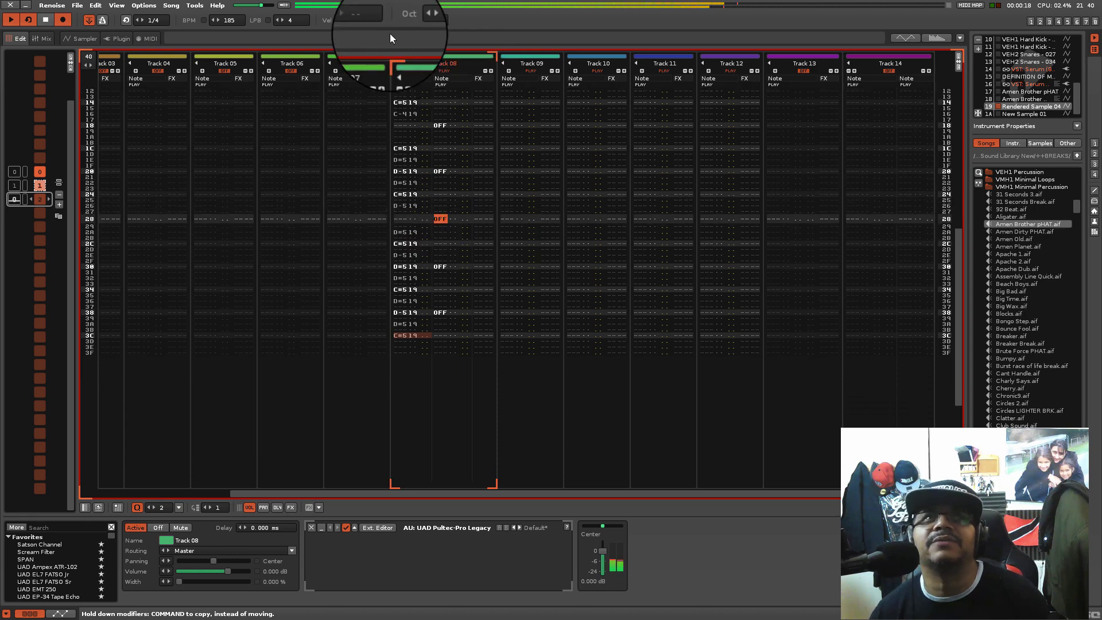
key("space")
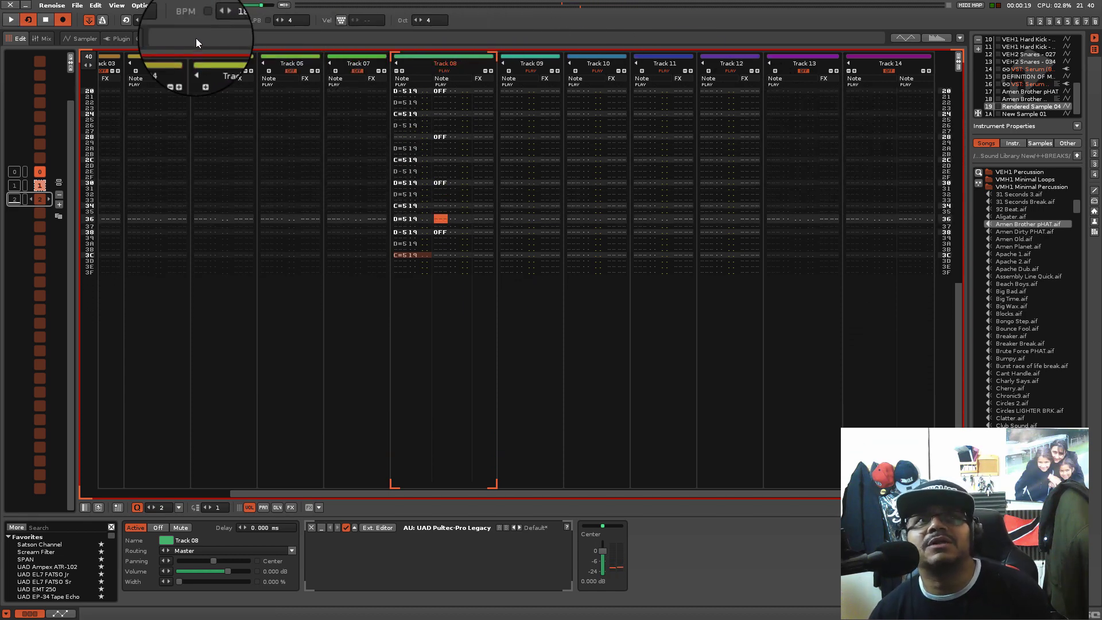
- Save the song under the new name "chop on renoise" in the ++2017 projects folder
left_click(77, 5)
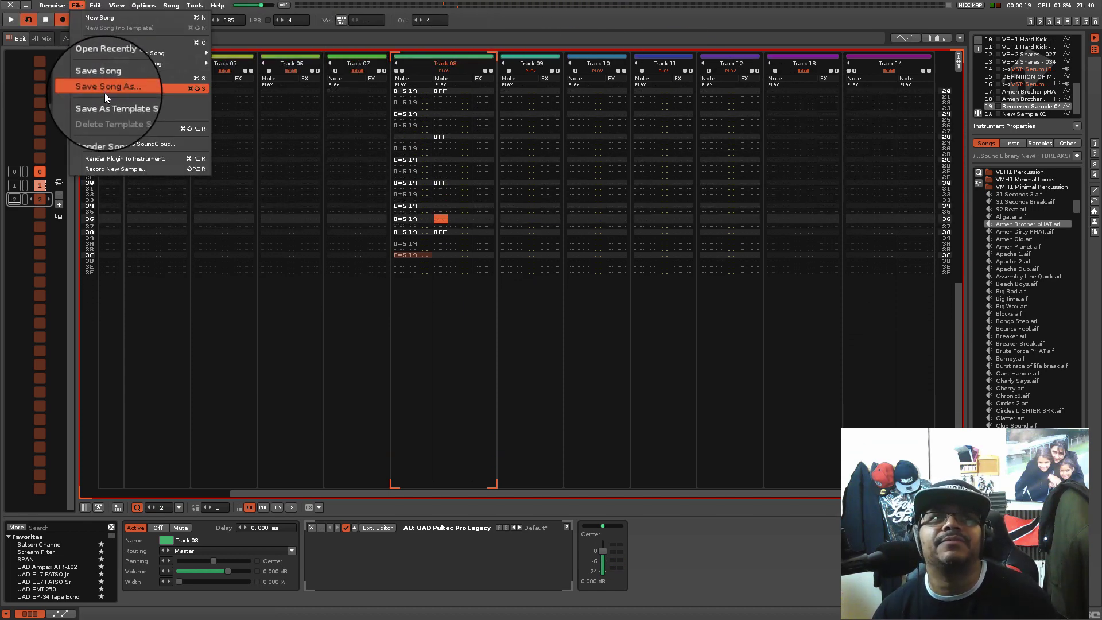
key("Return")
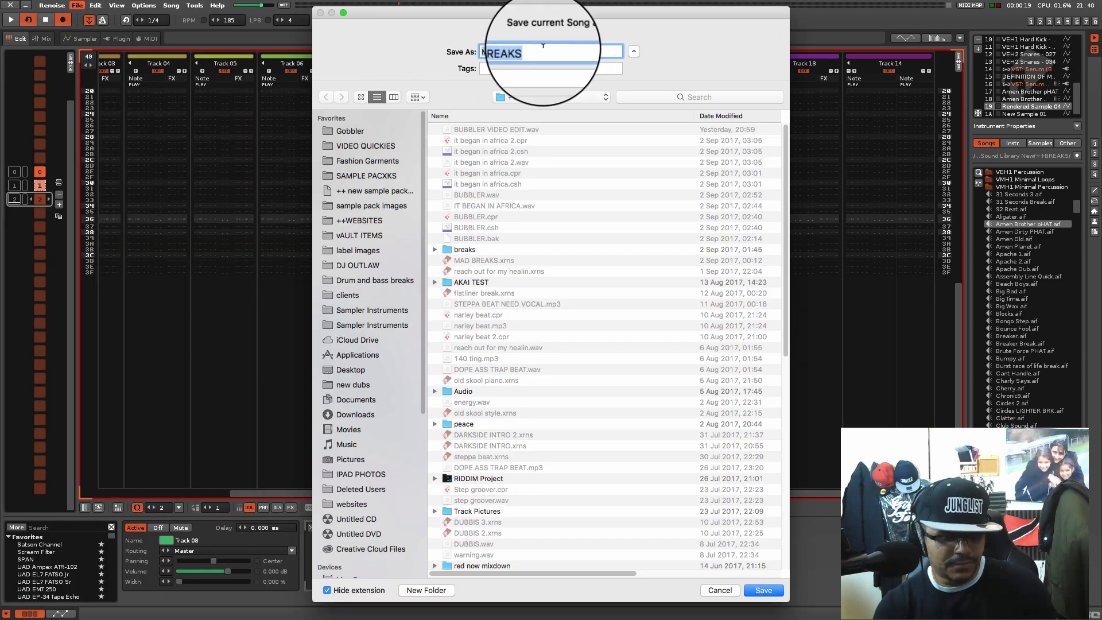
type("chop on renoise")
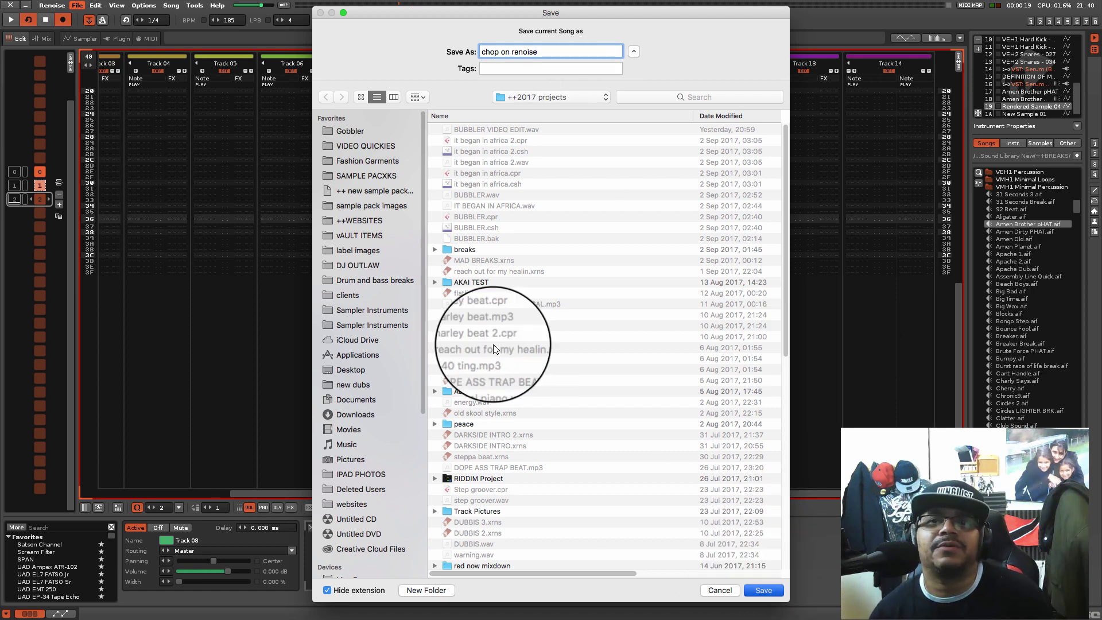
key("Return")
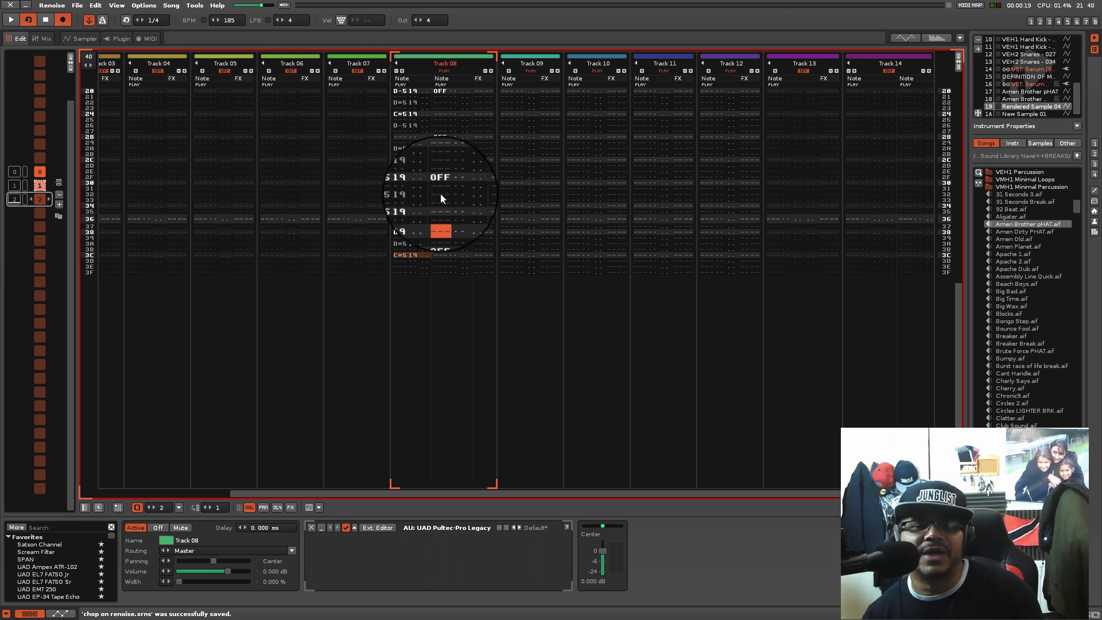
key("Down")
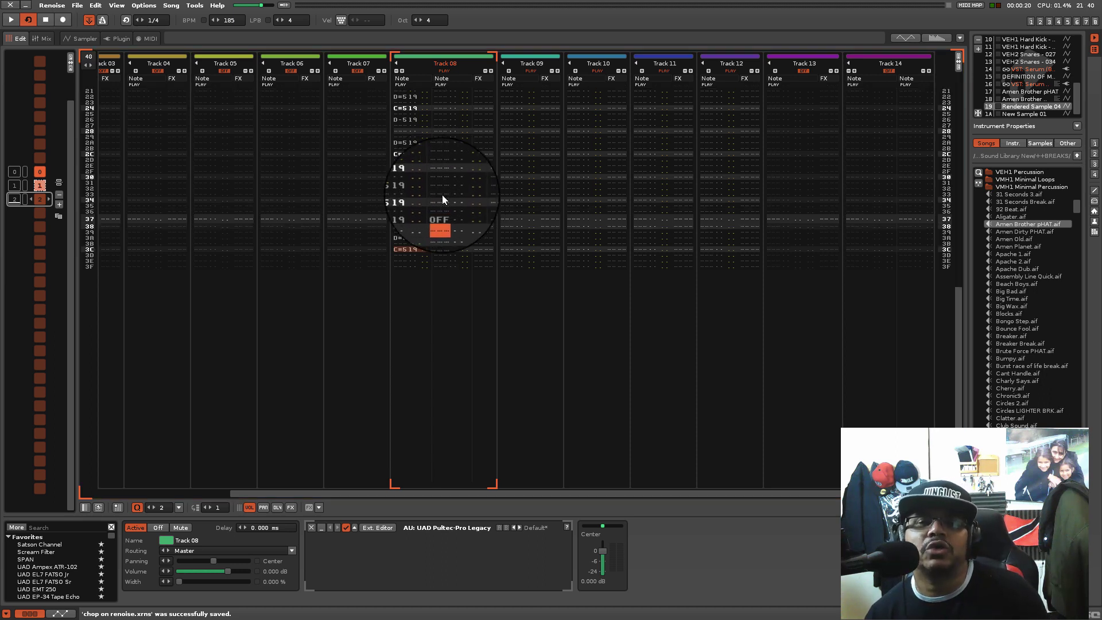
left_click_drag(441, 199, 453, 204)
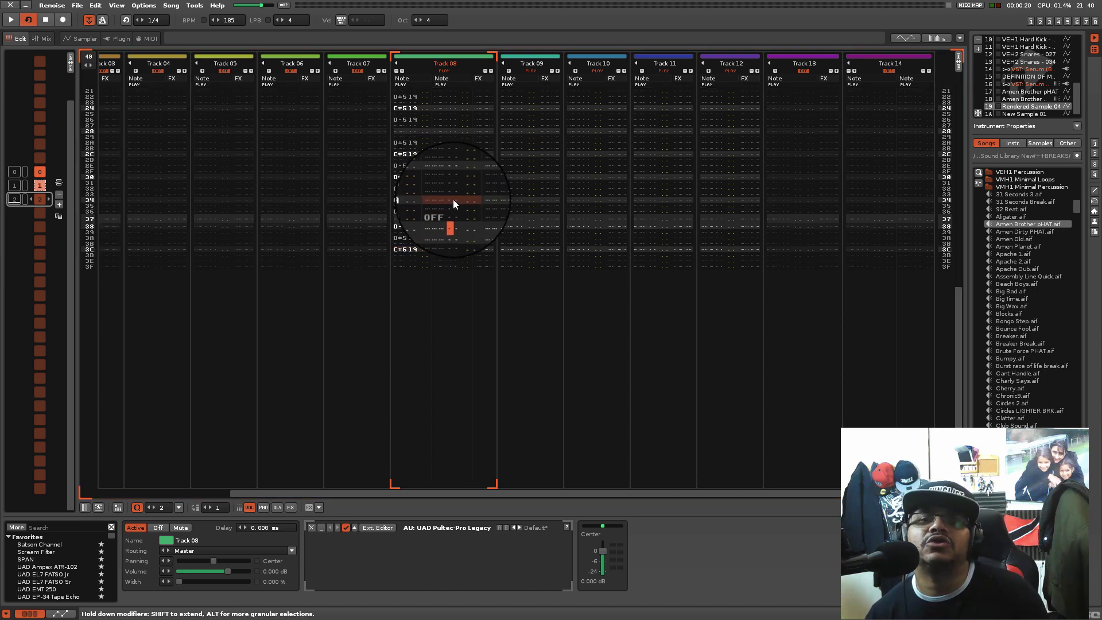